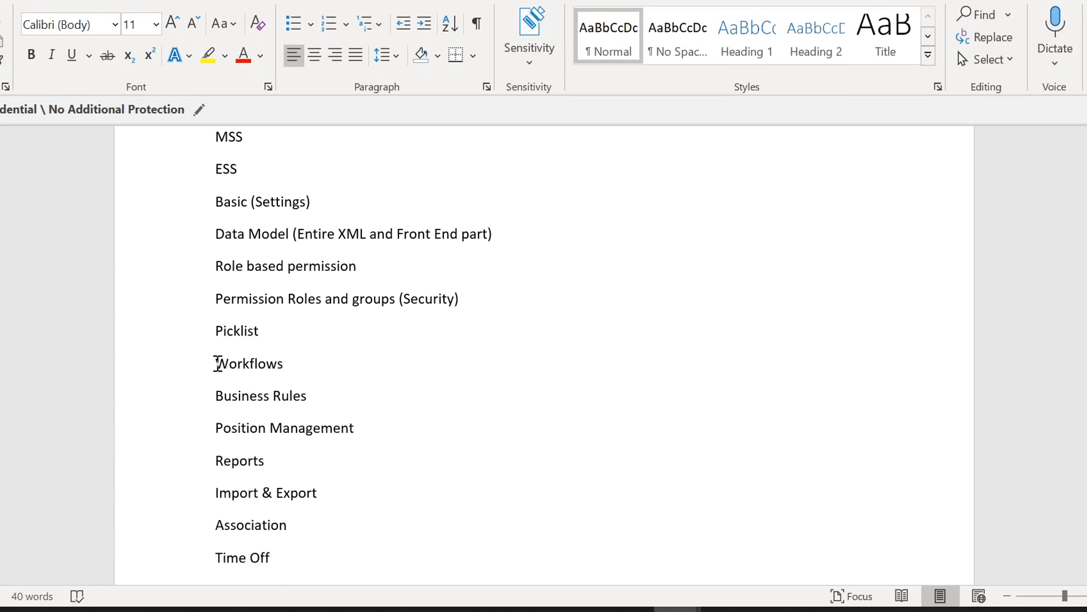
left_click_drag(235, 364, 327, 396)
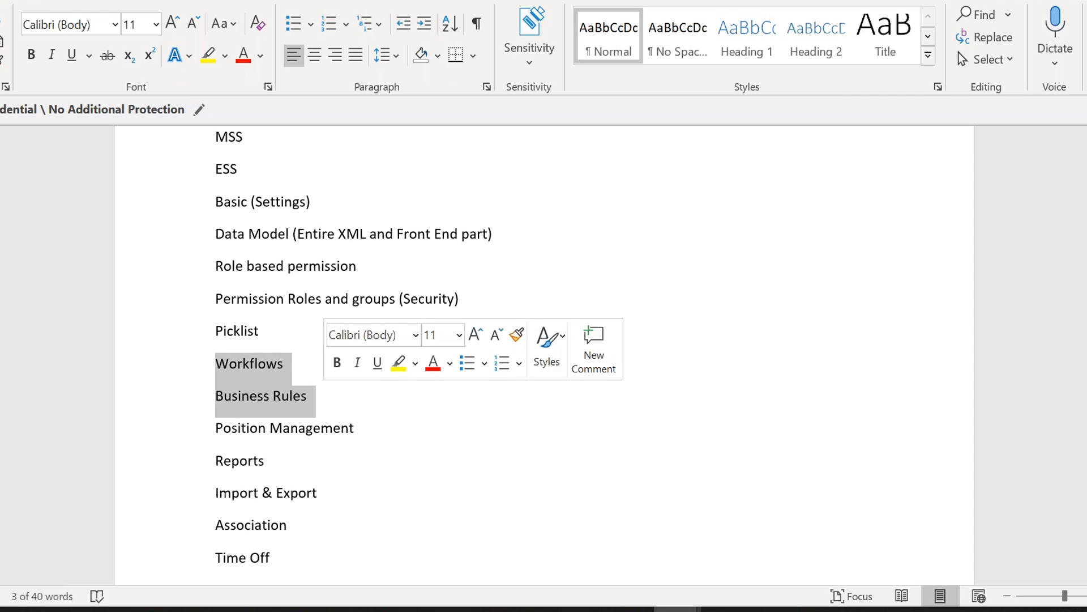
left_click(327, 396)
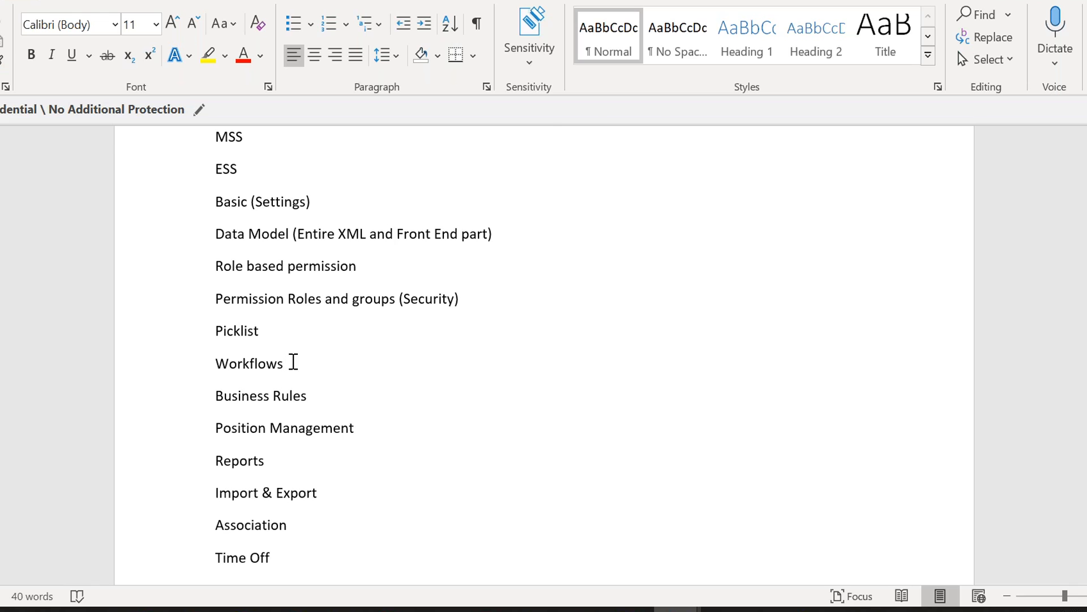
Step: Create a new blank document and write the line '1. Basic structure and Settings'
key("ctrl+n")
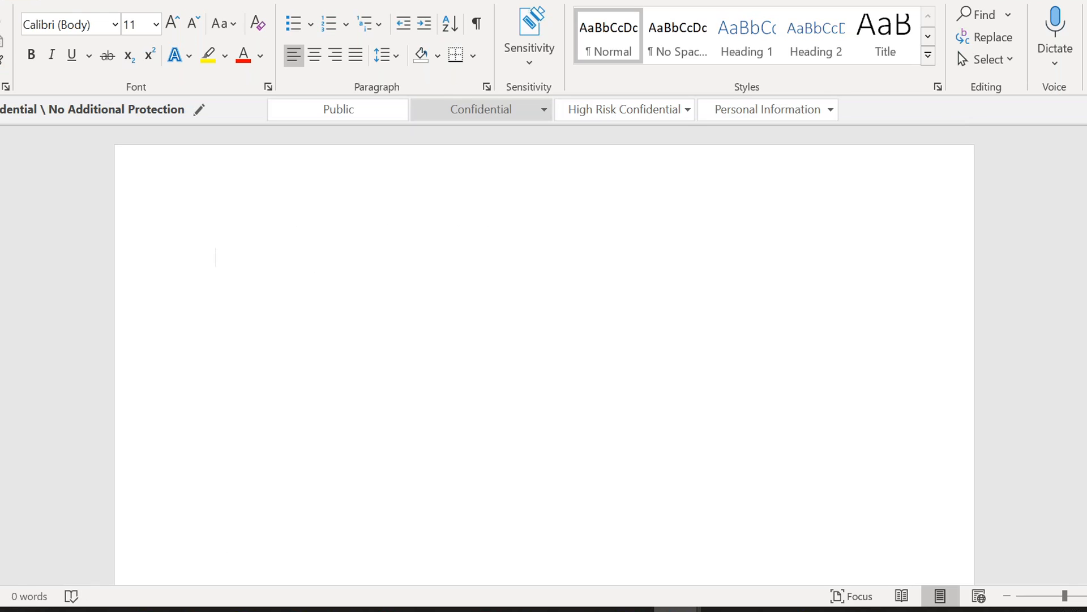
type("1. Basic structure ")
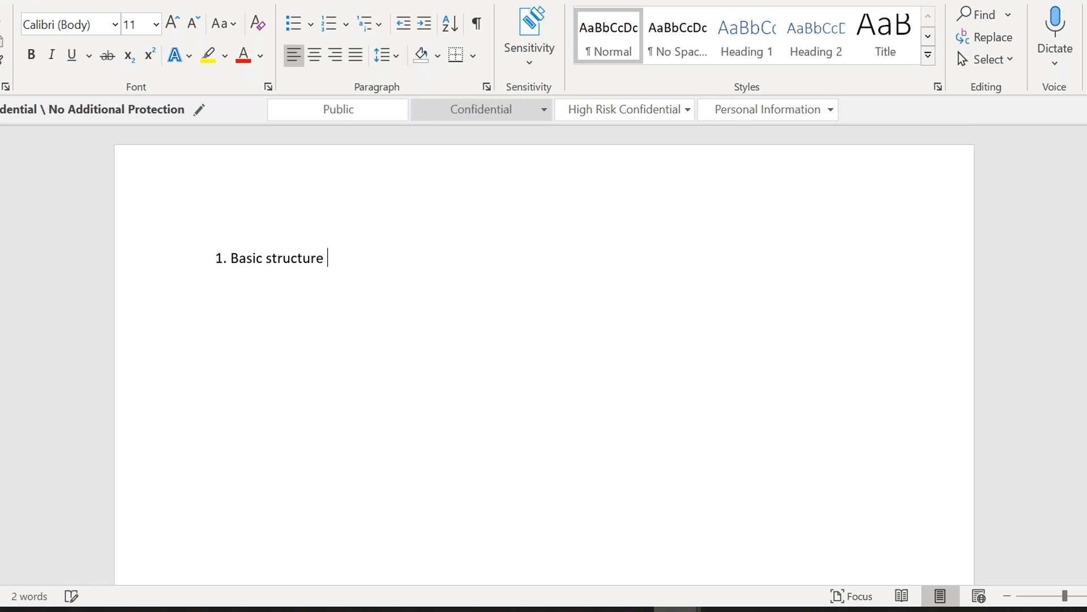
type("and Settings")
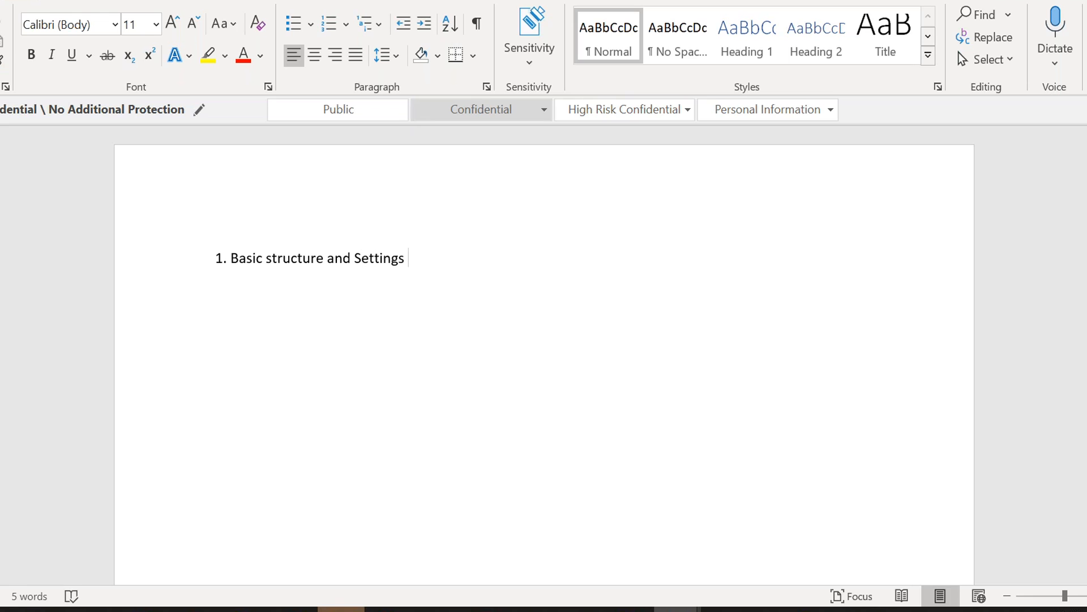
Step: Add a second line '2. To use practically' below the first one
key("Return")
key("Return")
type("2.")
type("To use practically")
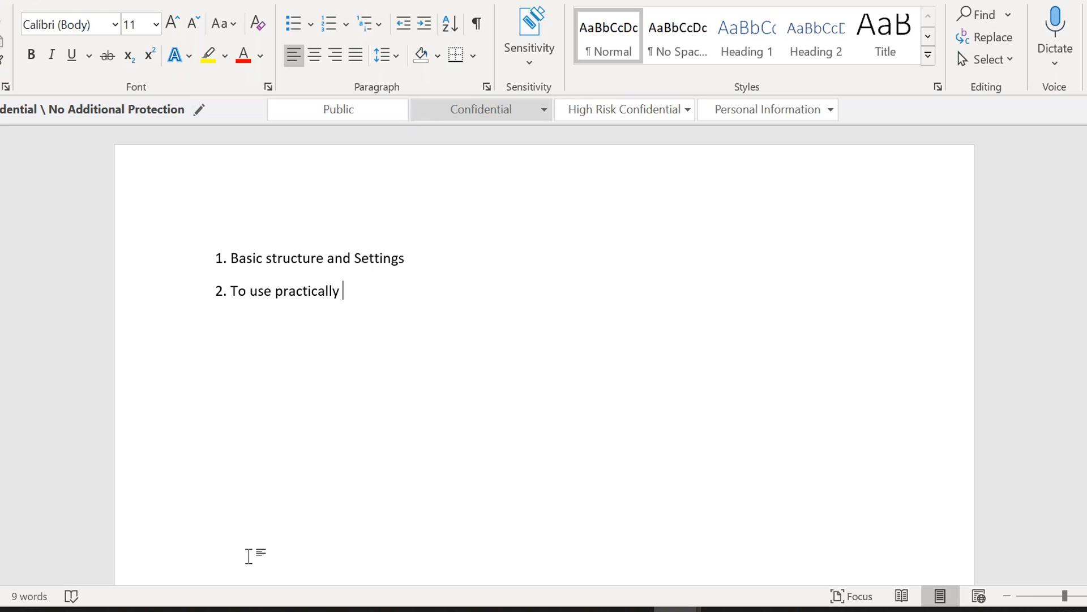
Step: Switch to the browser, open the SFDemo bookmark and log in to SuccessFactors
left_click(197, 610)
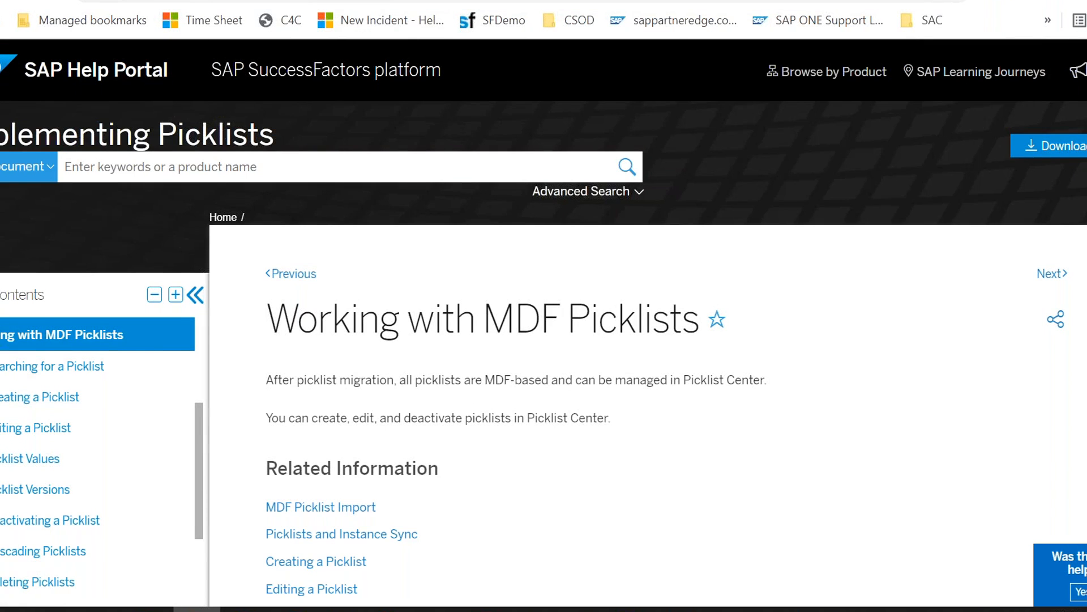
key("ctrl+Tab")
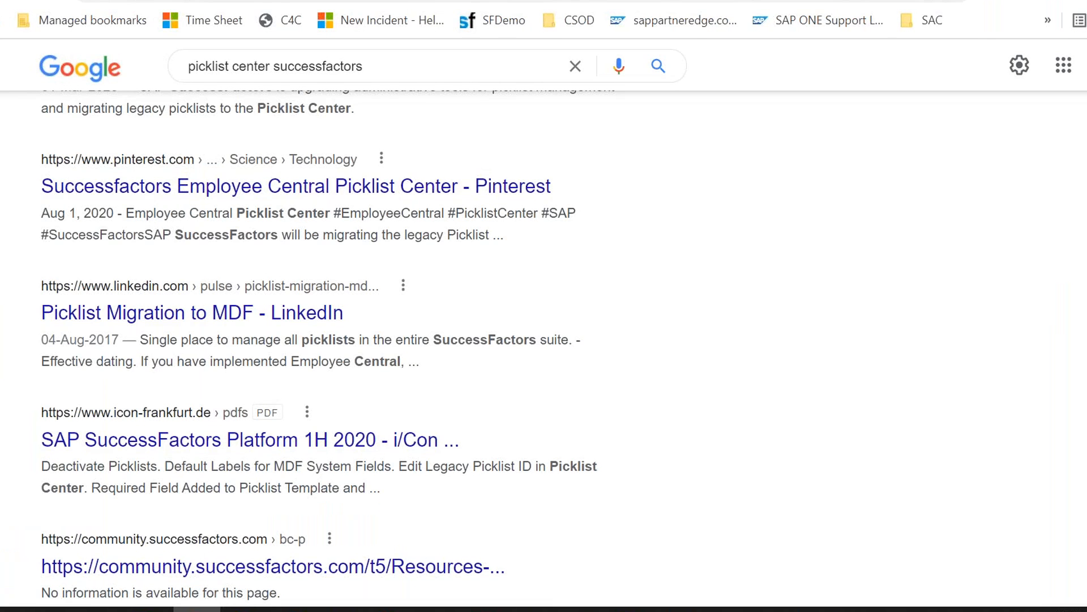
key("ctrl+shift+Tab")
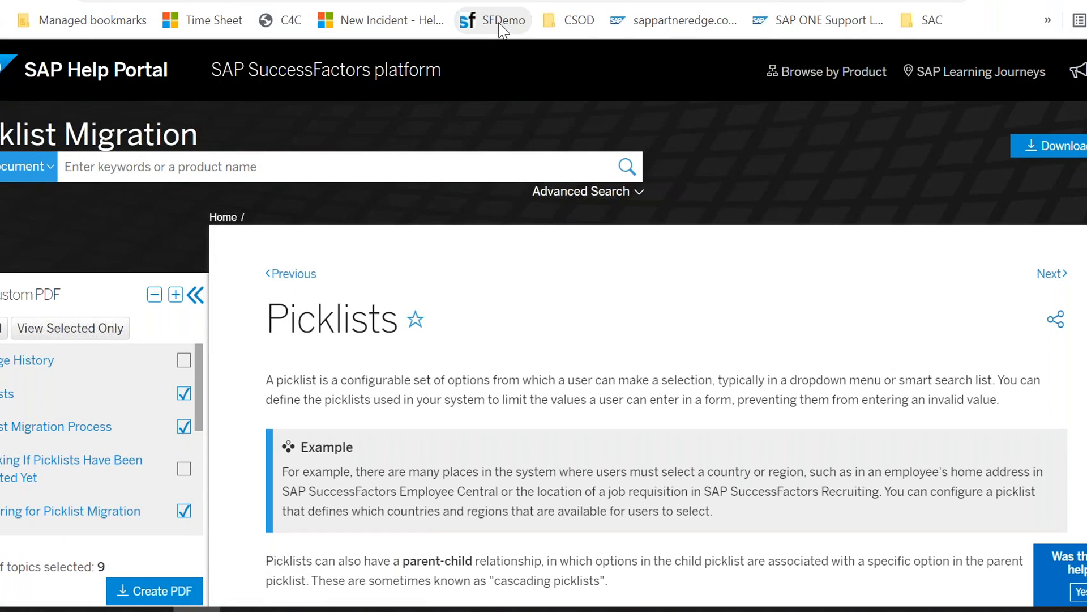
left_click(499, 23)
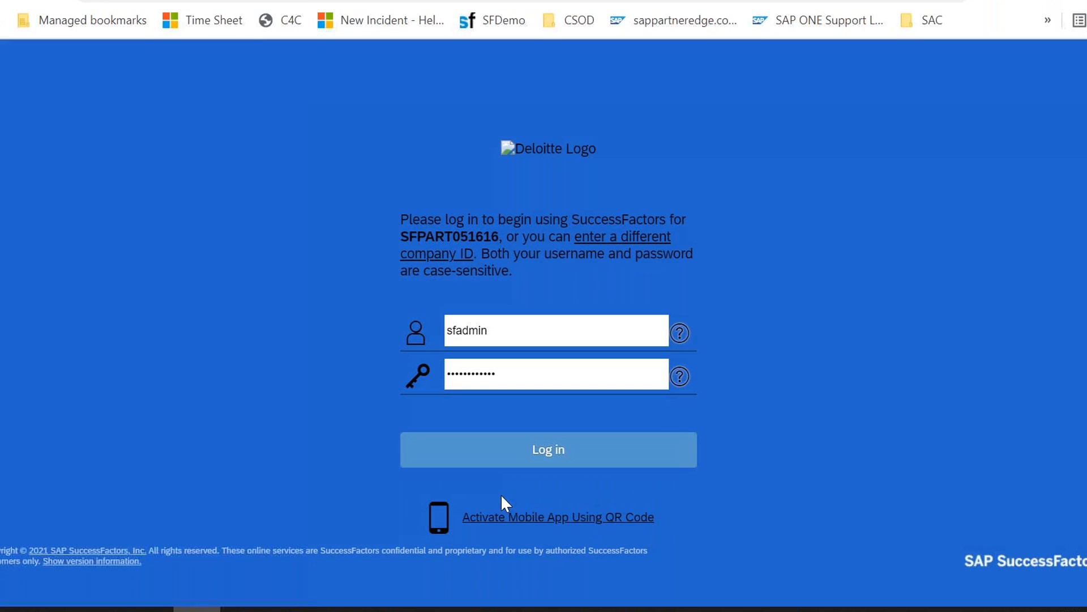
left_click(493, 460)
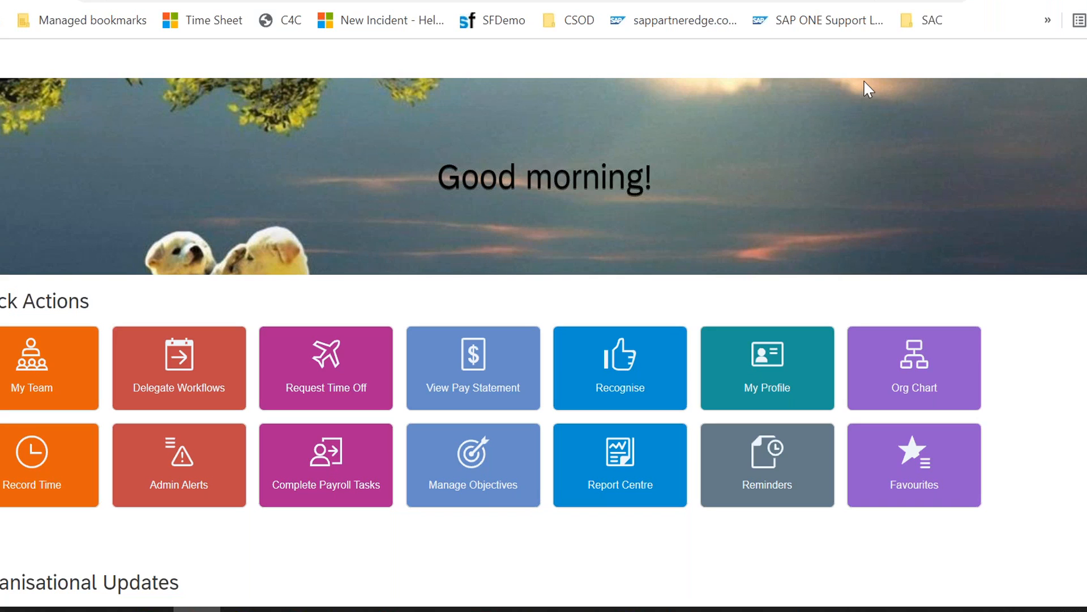
Step: Search for and open Manage Organisation, Pay and Job Structures from the home page
scroll(572, 364, "down", 10)
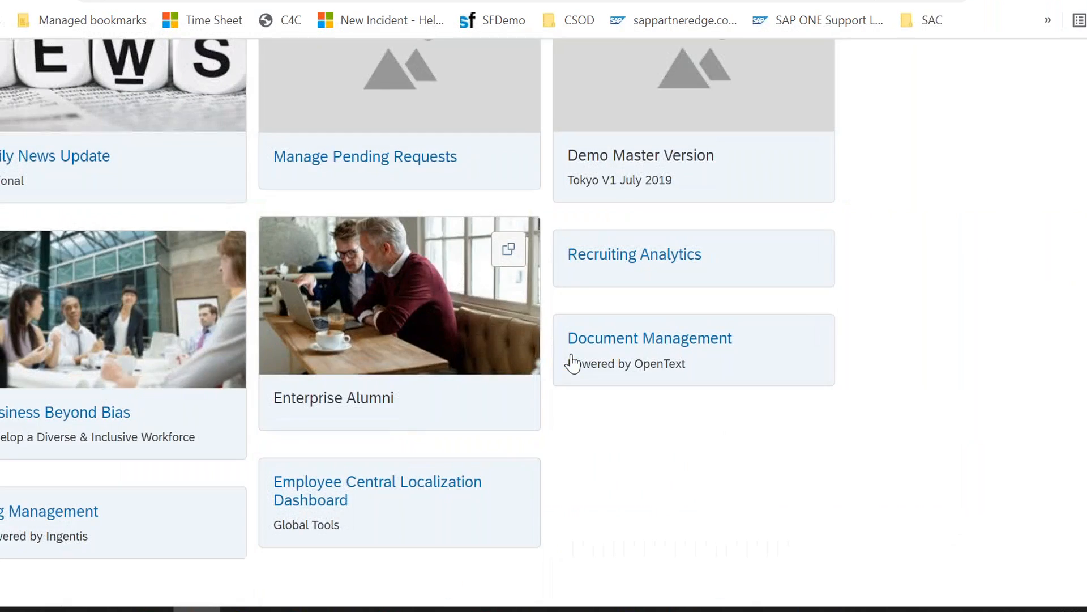
scroll(572, 365, "up", 7)
scroll(572, 364, "up", 3)
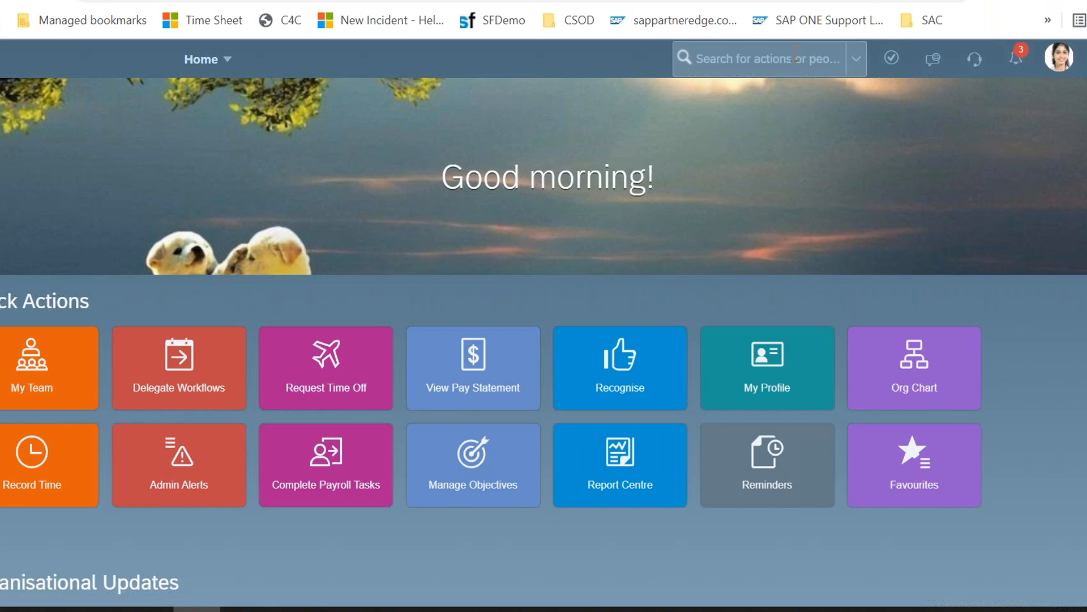
left_click(788, 59)
type("manage org")
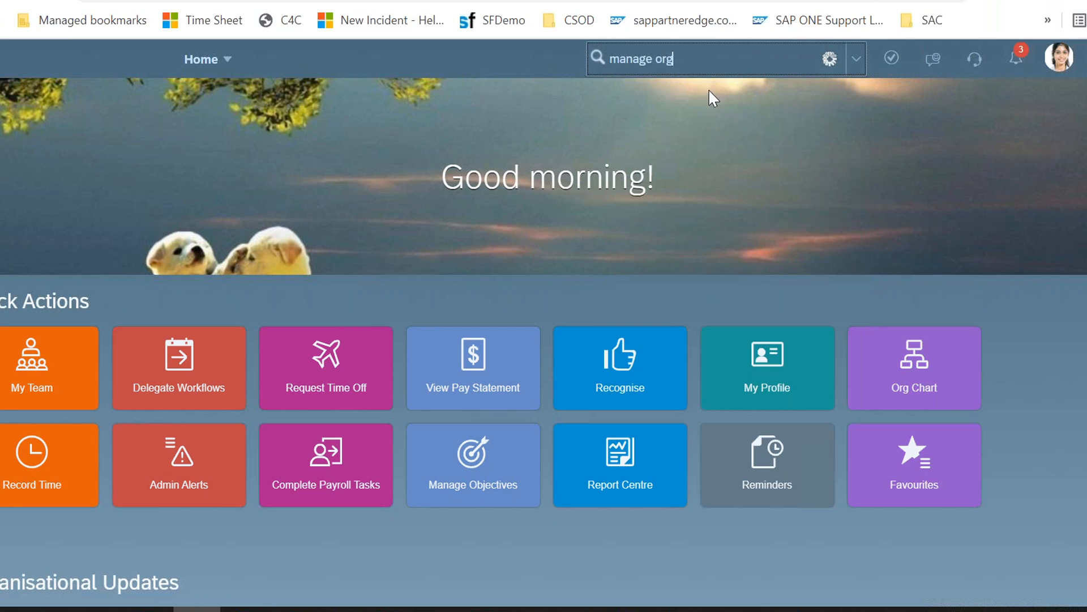
left_click(689, 125)
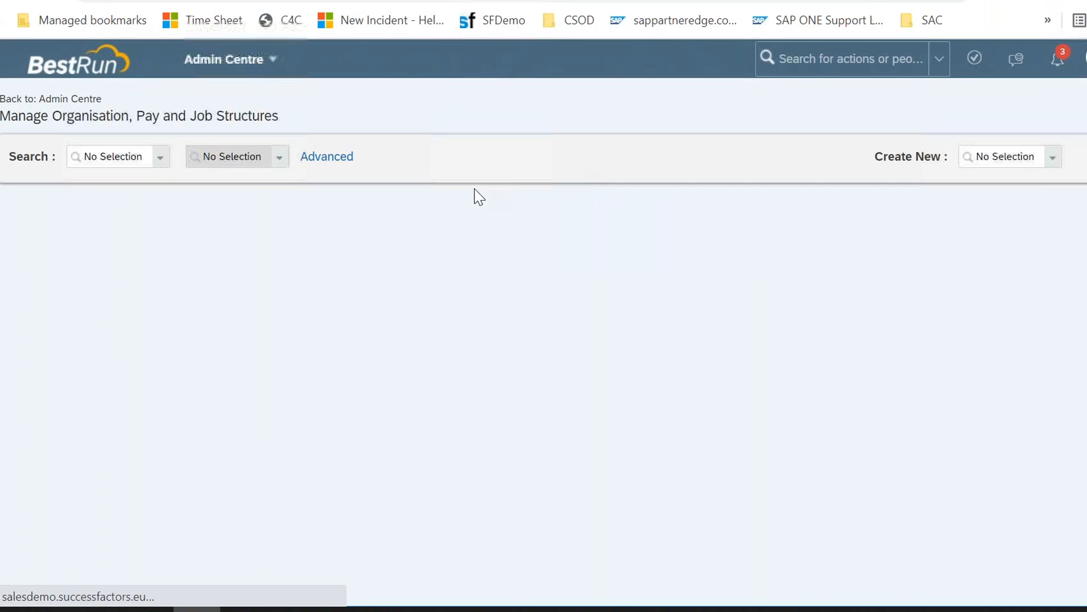
Step: Start creating a new Workflow object from the Create New field
left_click(1010, 163)
type("workflow")
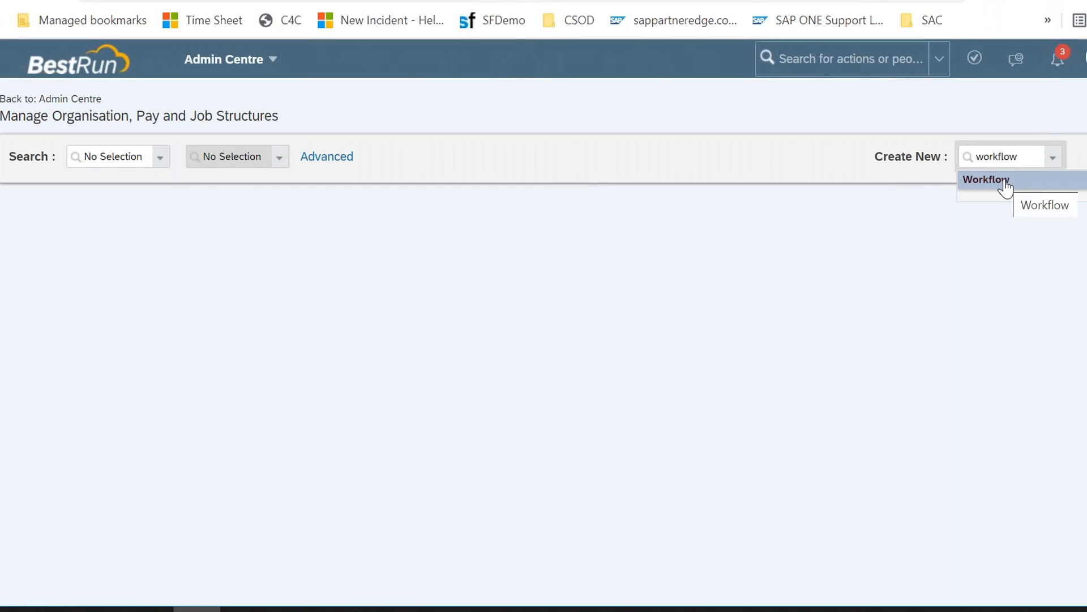
left_click(1006, 184)
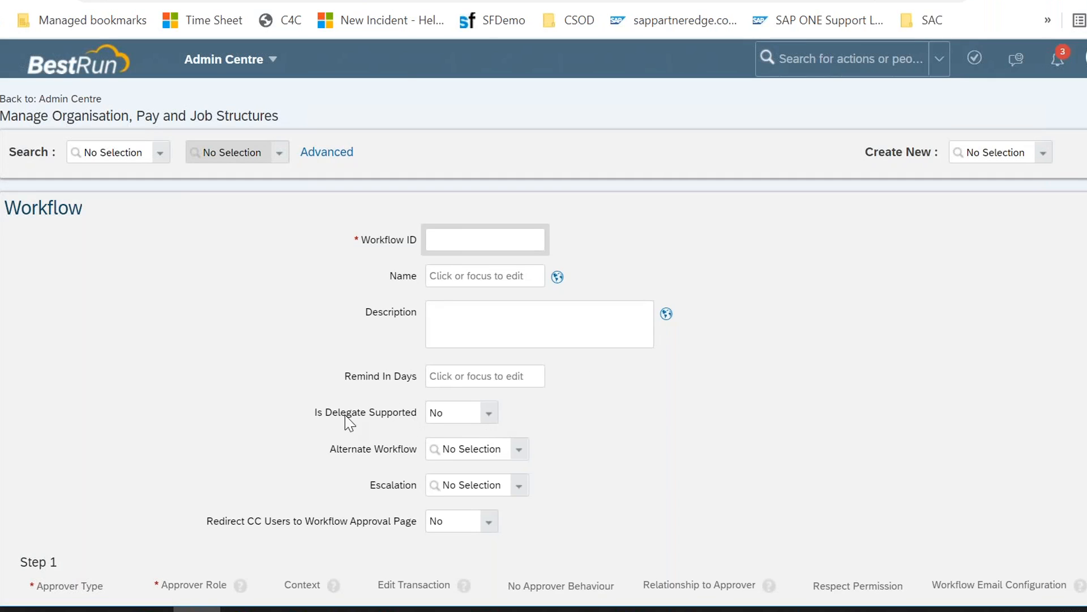
Step: Search for the existing Absence Request workflow and review its settings
left_click(161, 154)
type("workflo")
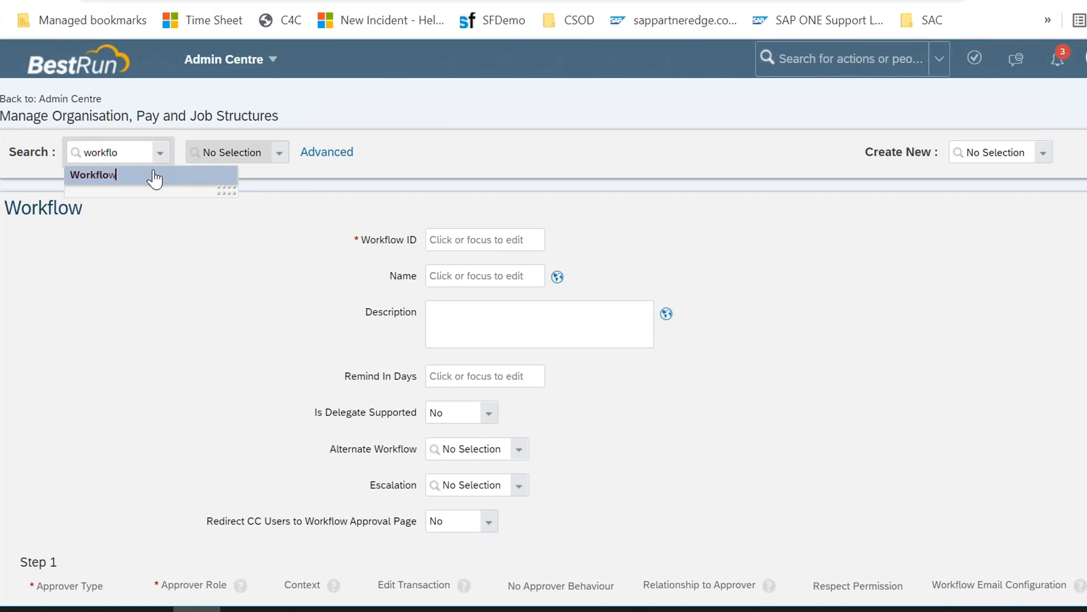
left_click(150, 175)
left_click(257, 161)
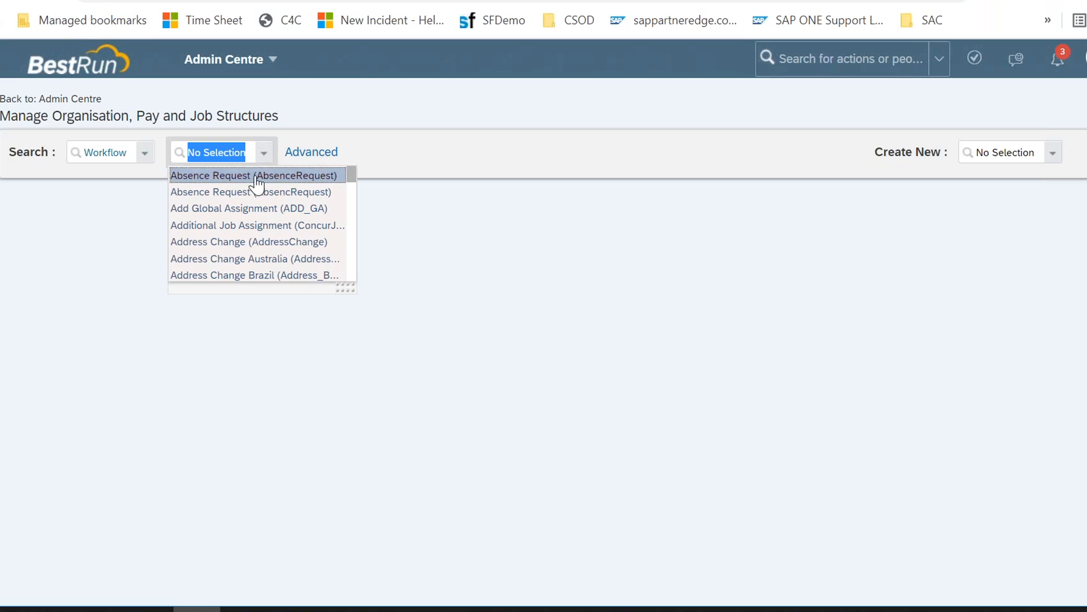
left_click(255, 176)
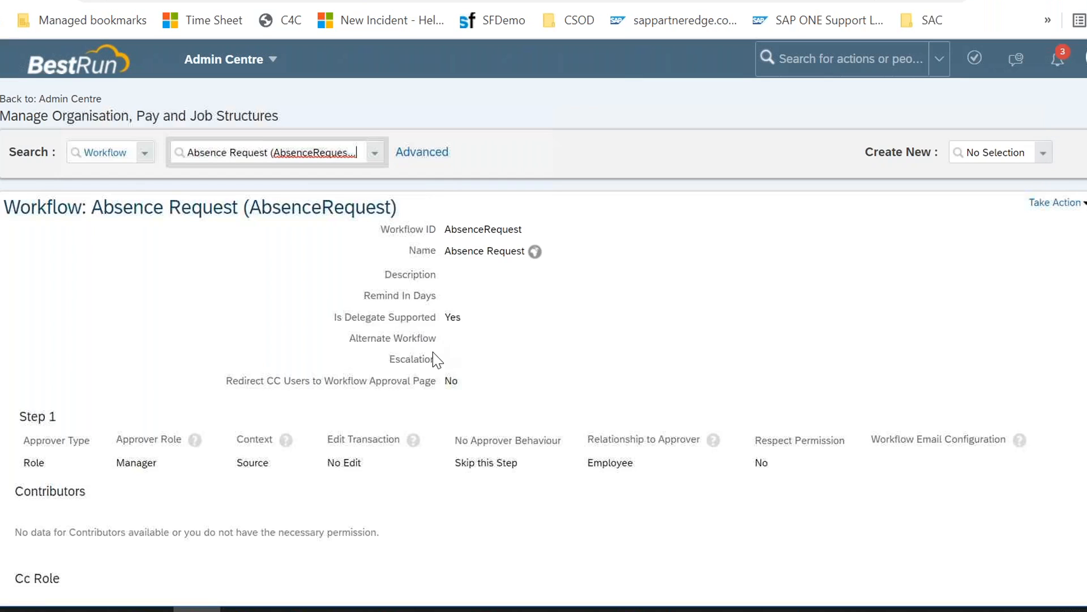
scroll(325, 461, "down", 1)
scroll(325, 462, "down", 1)
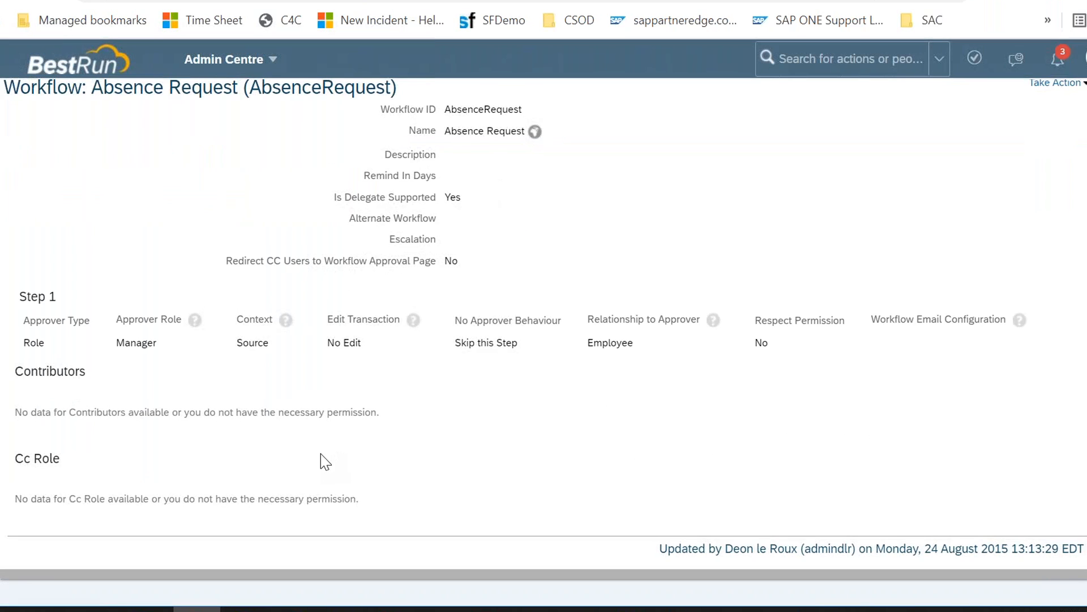
scroll(326, 461, "up", 2)
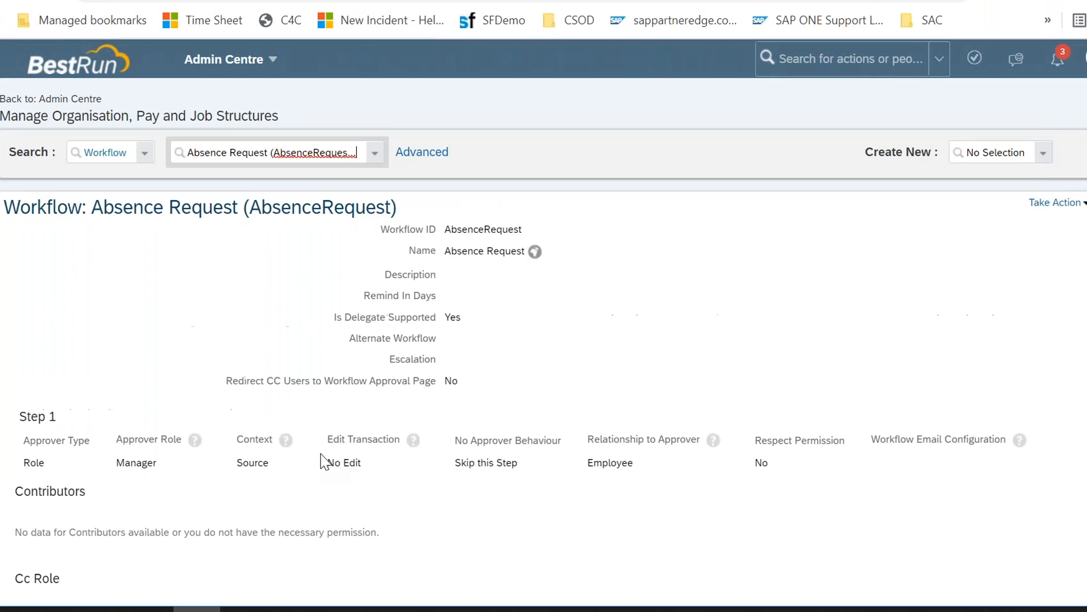
Step: Start a new Workflow and set its Workflow ID to 13425
left_click(1042, 153)
type("workflo")
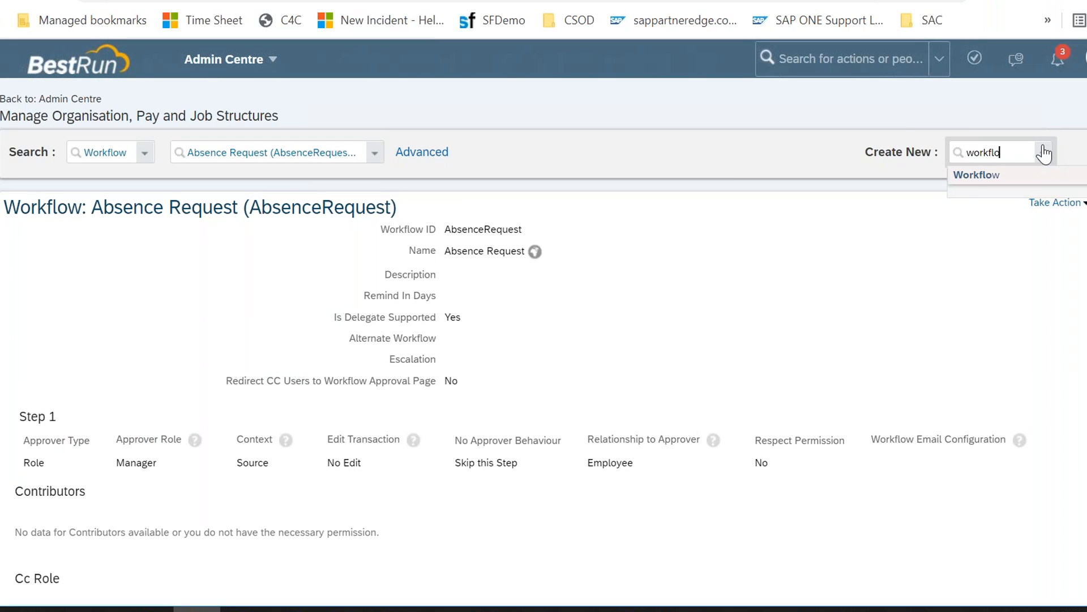
left_click(997, 176)
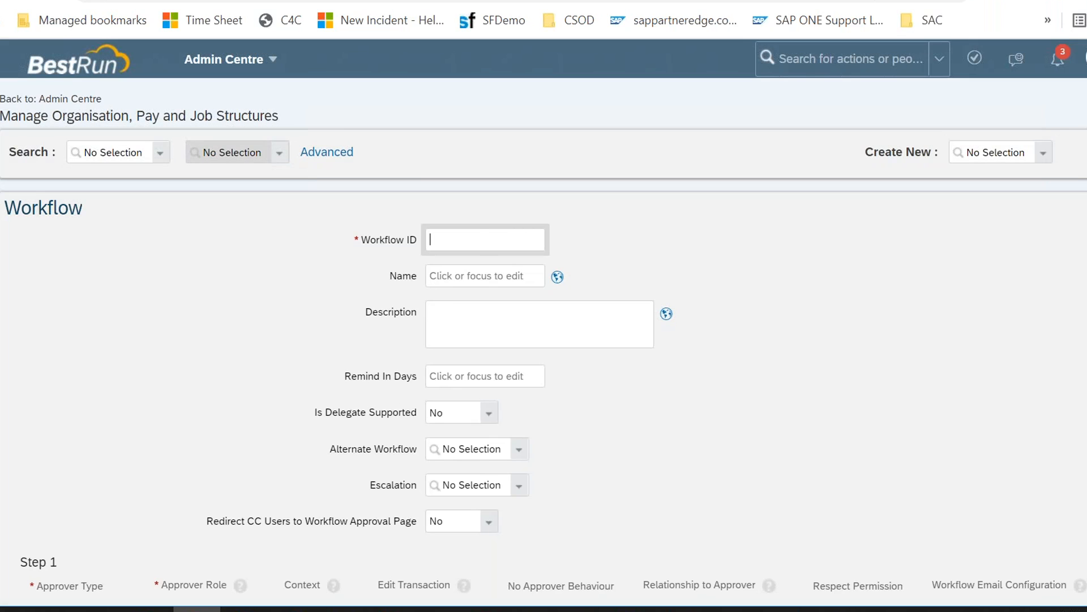
left_click(476, 241)
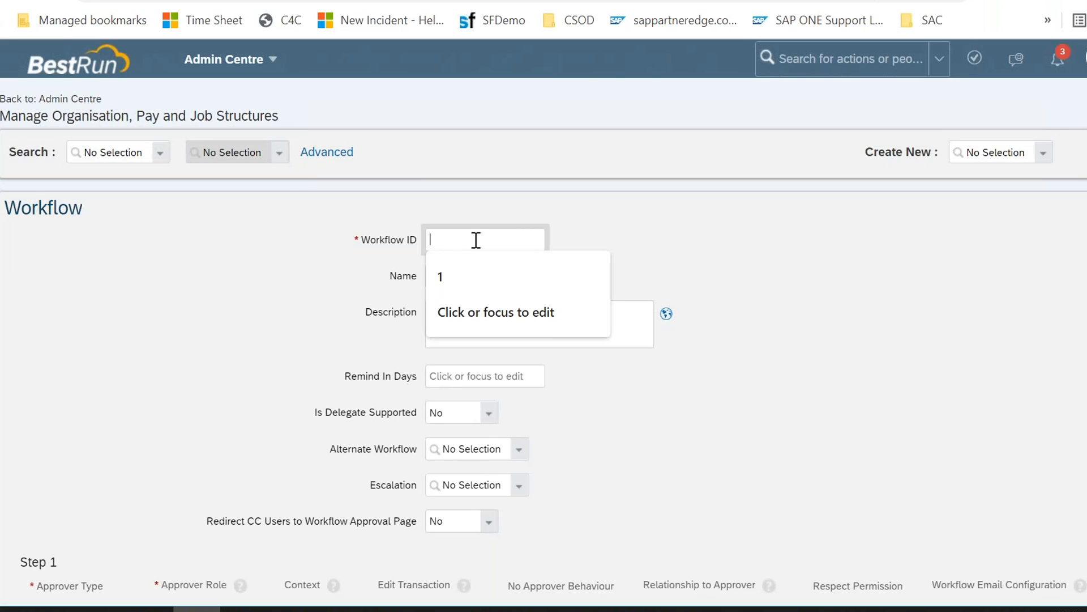
type("13425")
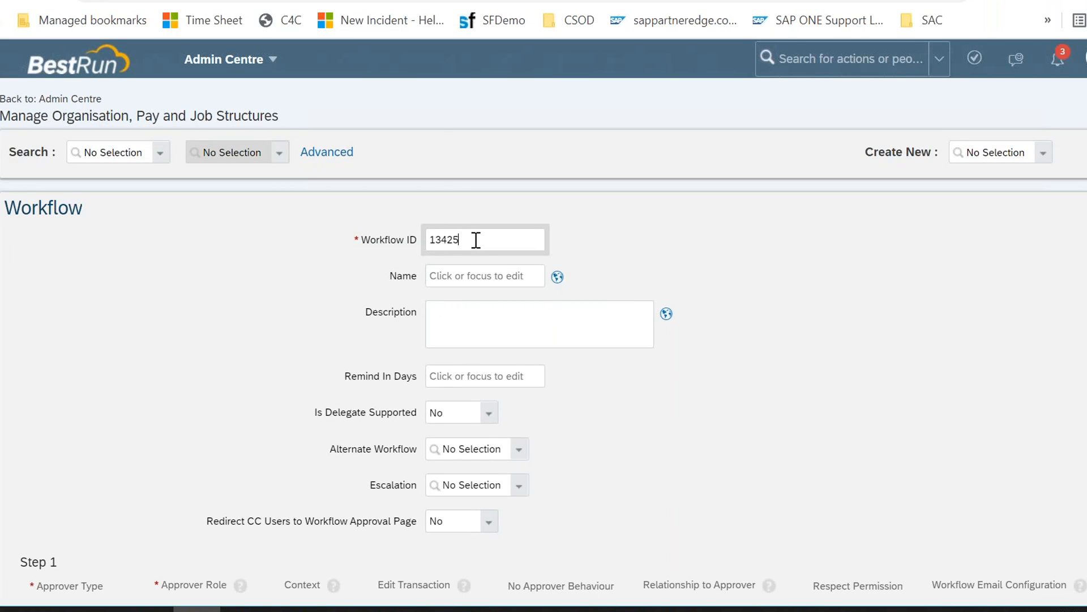
Step: Name the workflow Workflow_Test_Class
left_click(483, 271)
type("Workflow_Test_Class")
left_click(229, 316)
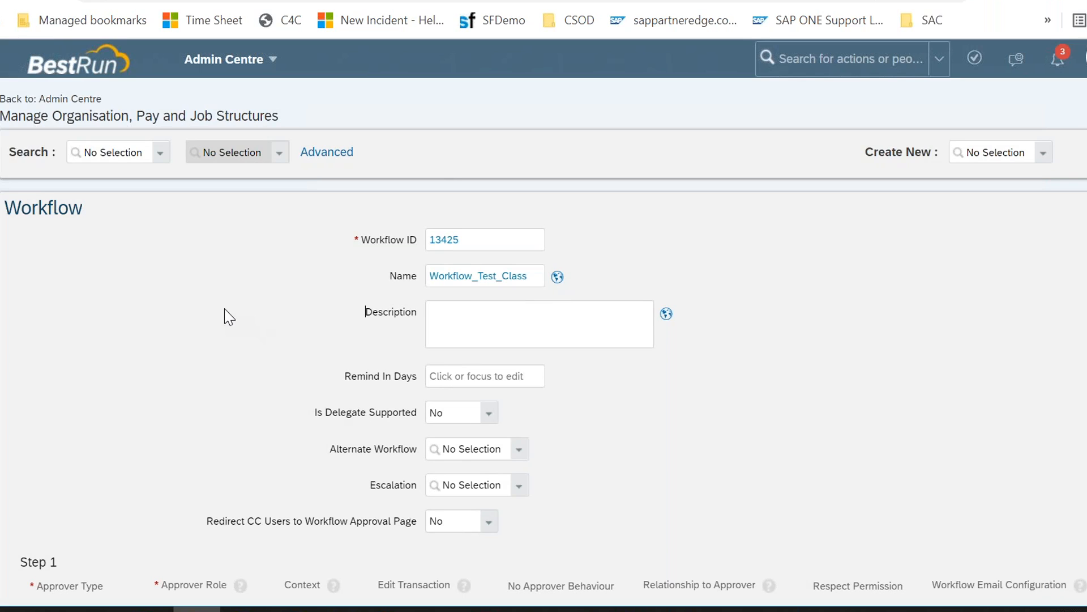
Step: Set the workflow's Remind In Days to 2
left_click(476, 333)
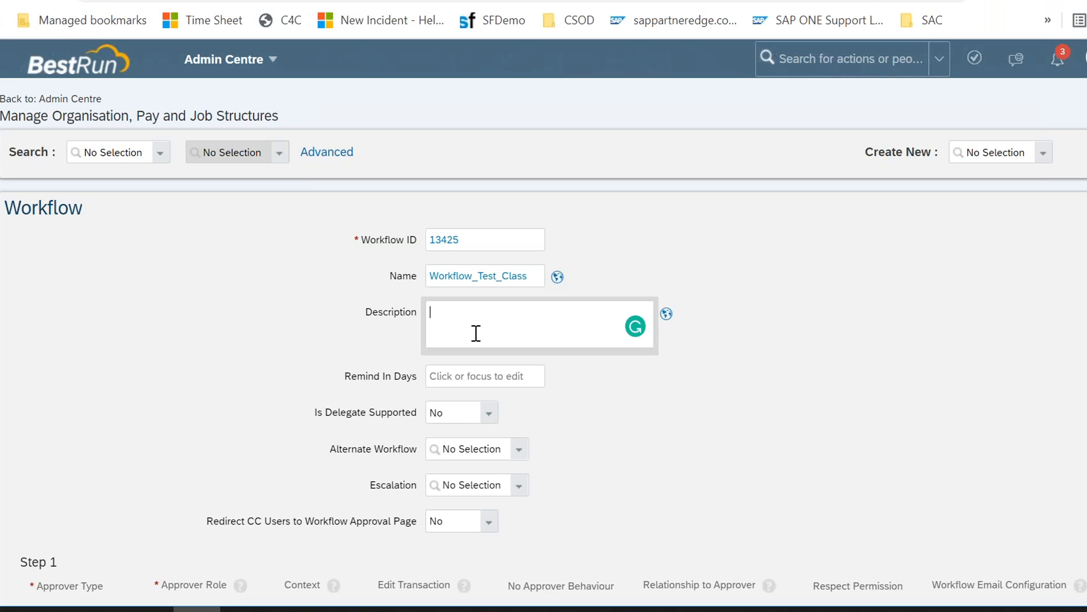
left_click(471, 375)
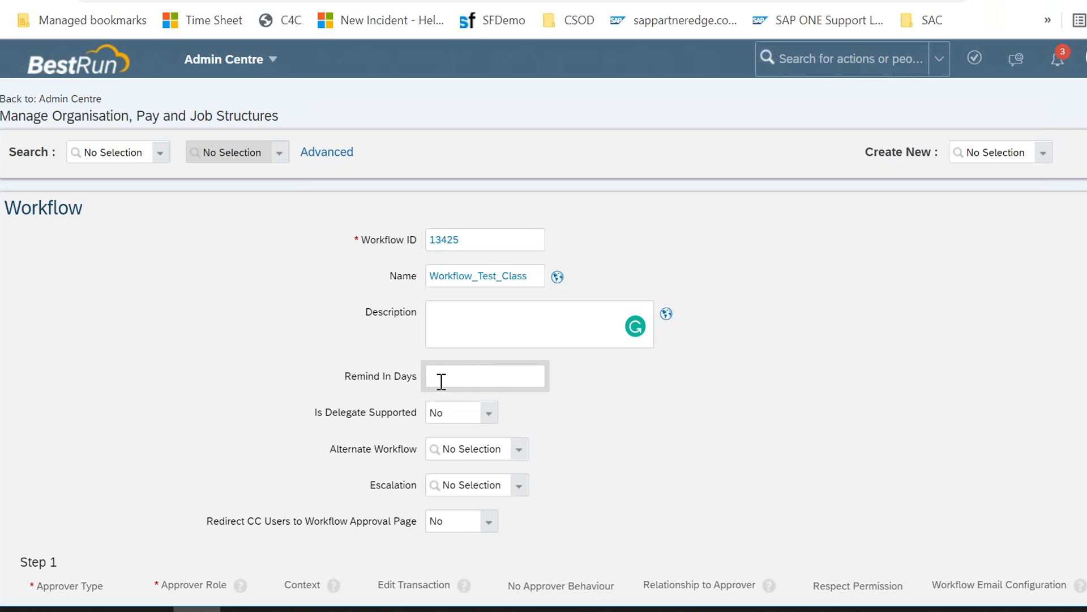
type("2")
scroll(441, 381, "down", 3)
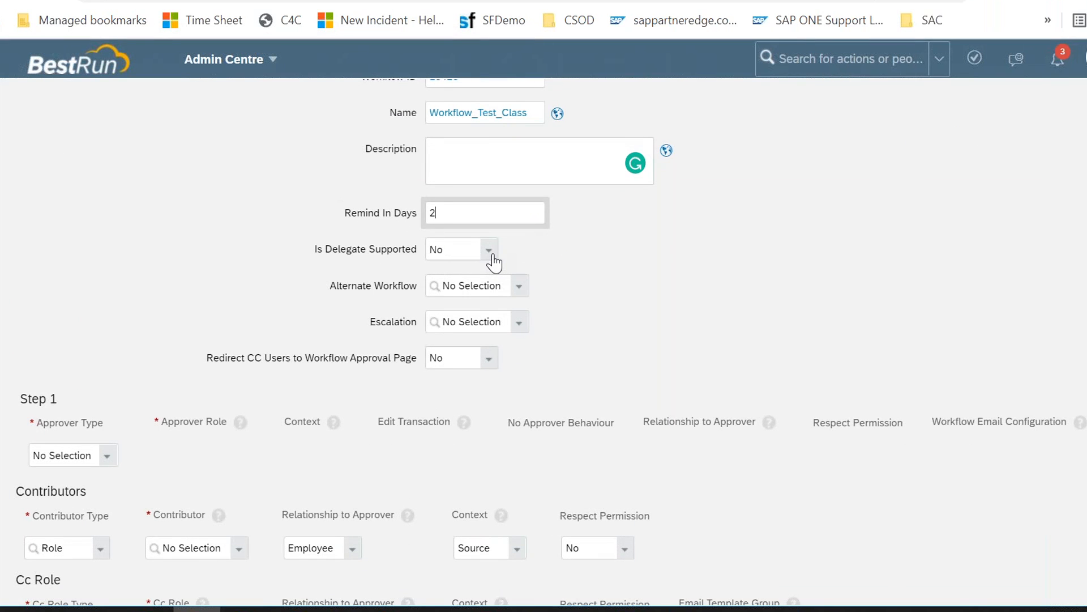
Step: Set Is Delegate Supported to Yes for the workflow
left_click_drag(356, 213, 425, 215)
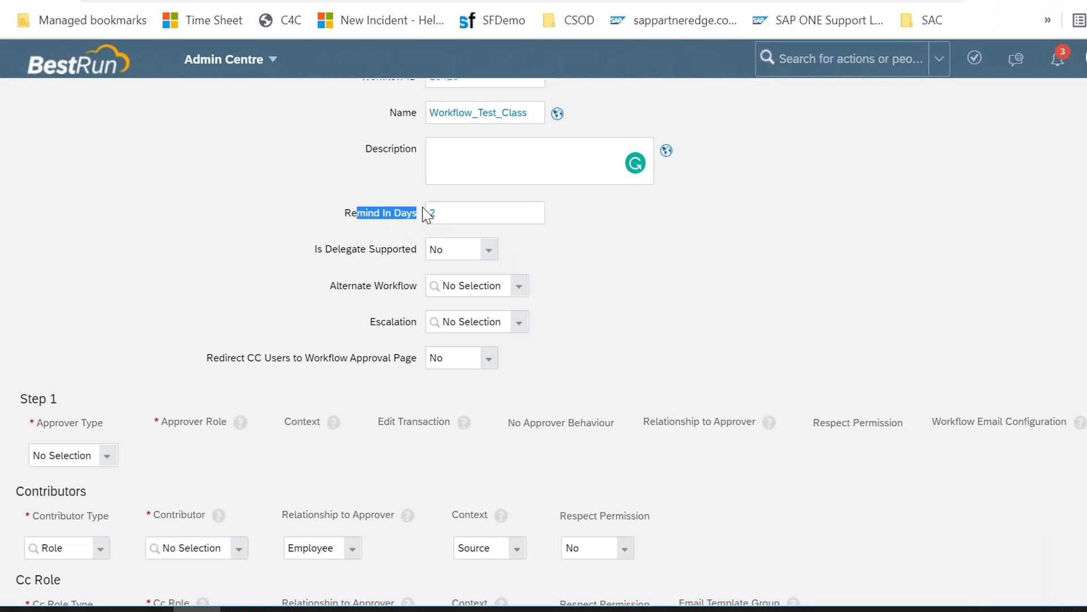
left_click(354, 261)
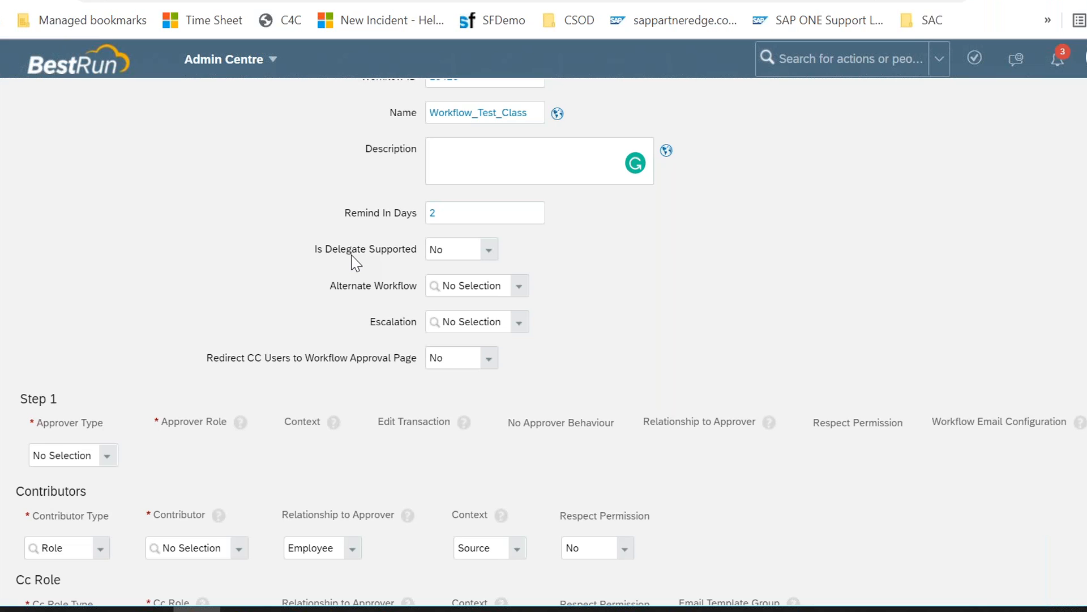
left_click_drag(346, 249, 410, 253)
left_click(488, 258)
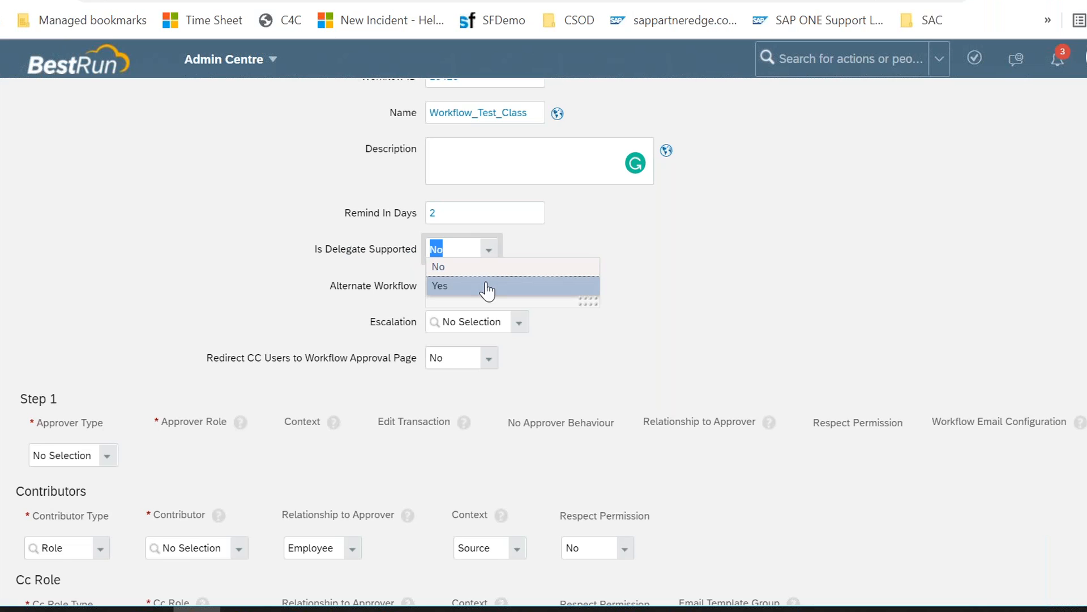
left_click(487, 287)
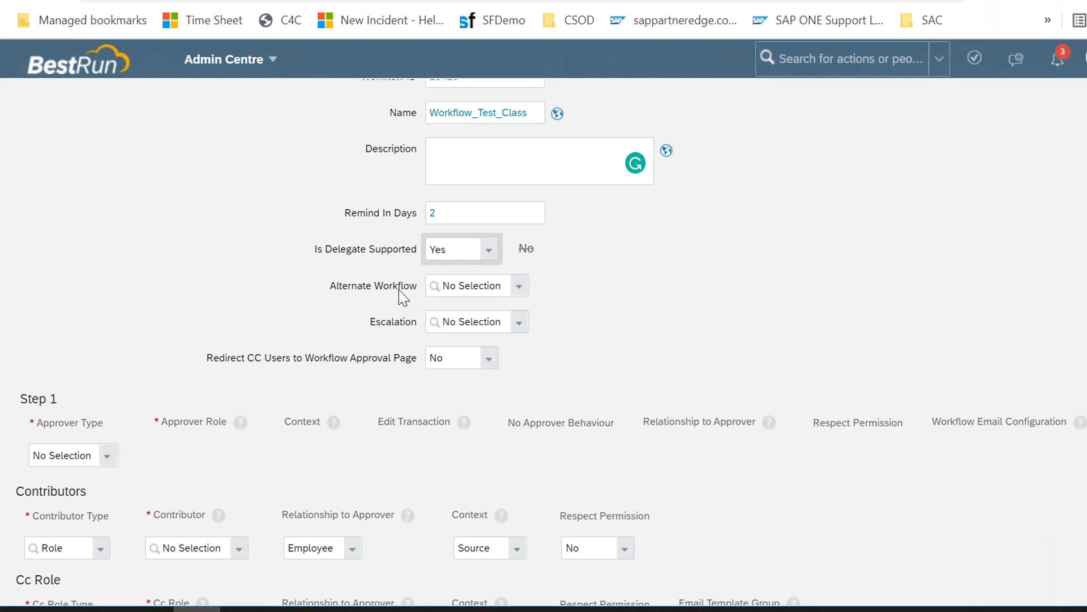
left_click_drag(349, 287, 393, 288)
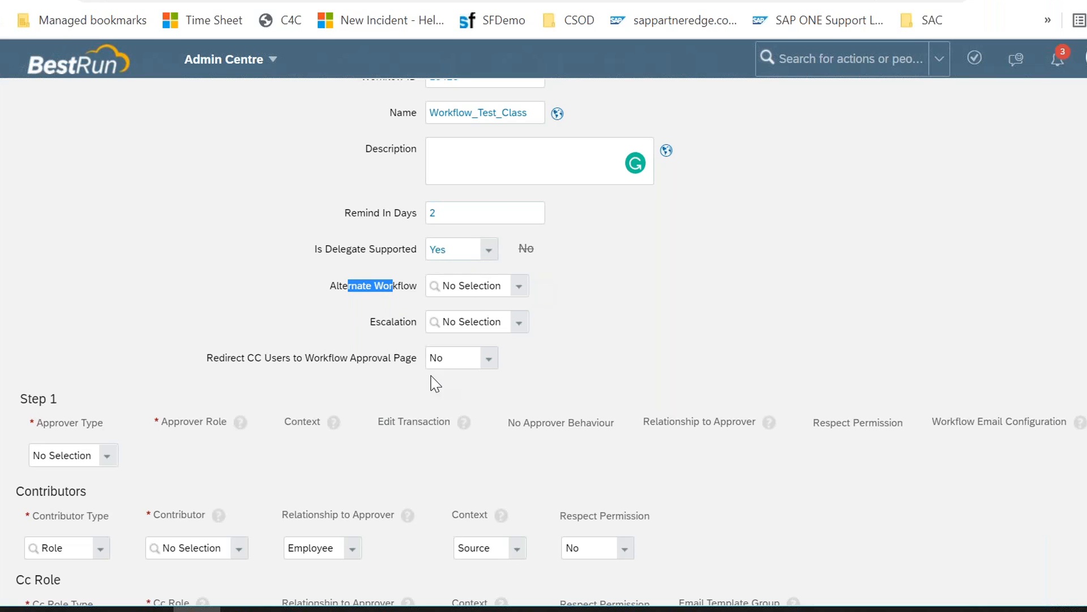
Step: Set the workflow's Alternate Workflow to Absence Request (AbsenceRequest)
left_click(518, 289)
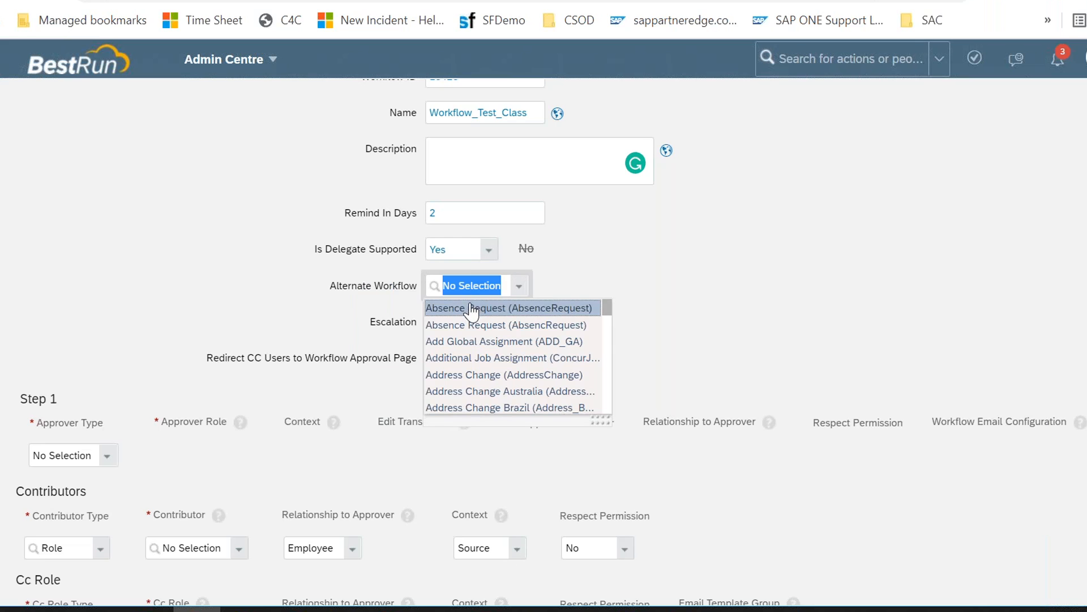
left_click(470, 309)
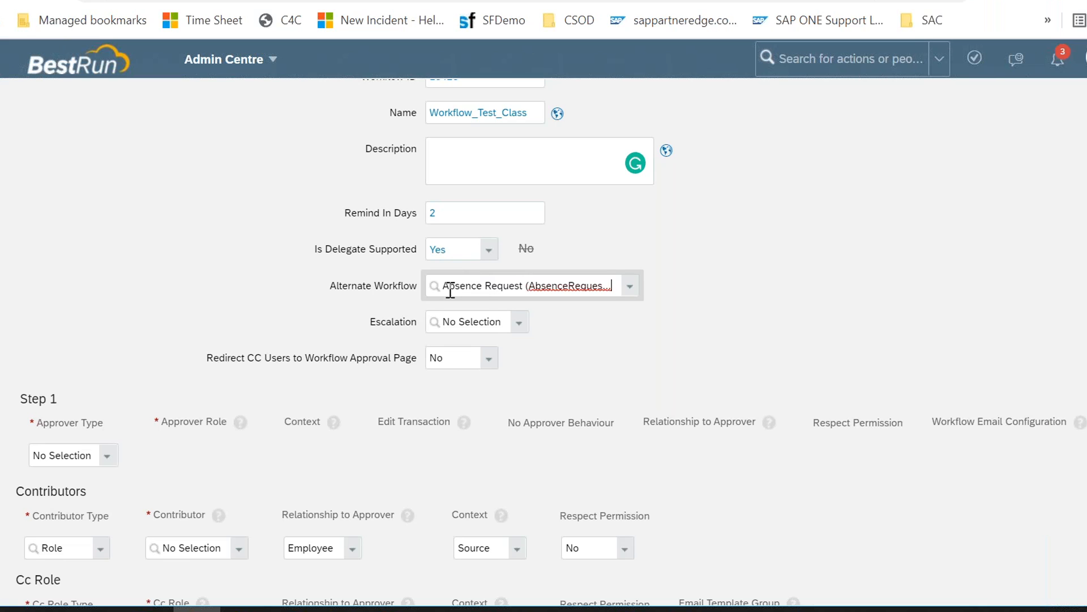
left_click(334, 288)
left_click_drag(365, 289, 418, 283)
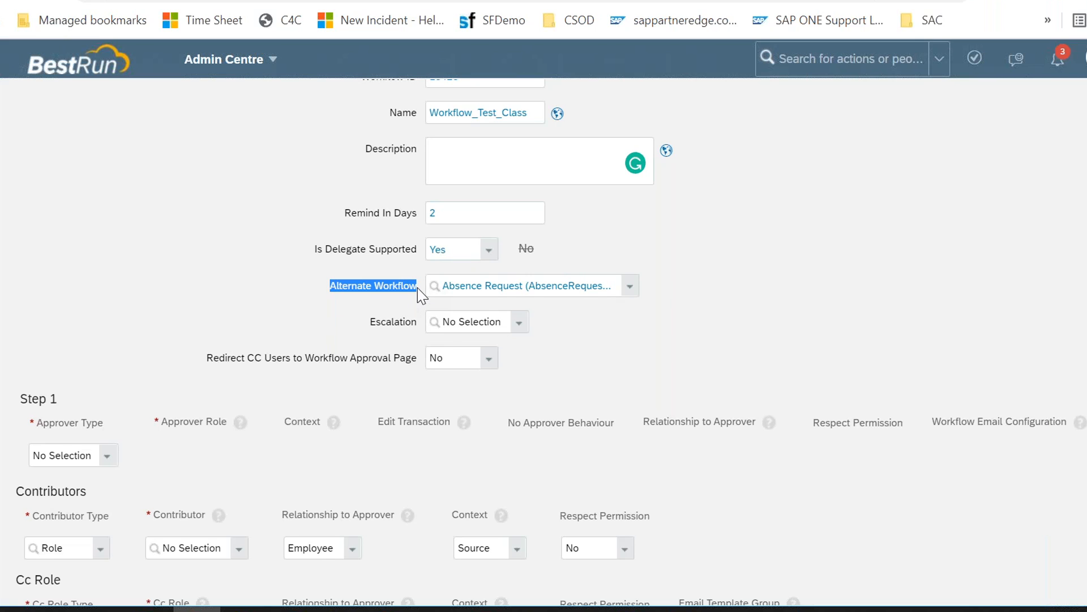
scroll(416, 287, "up", 3)
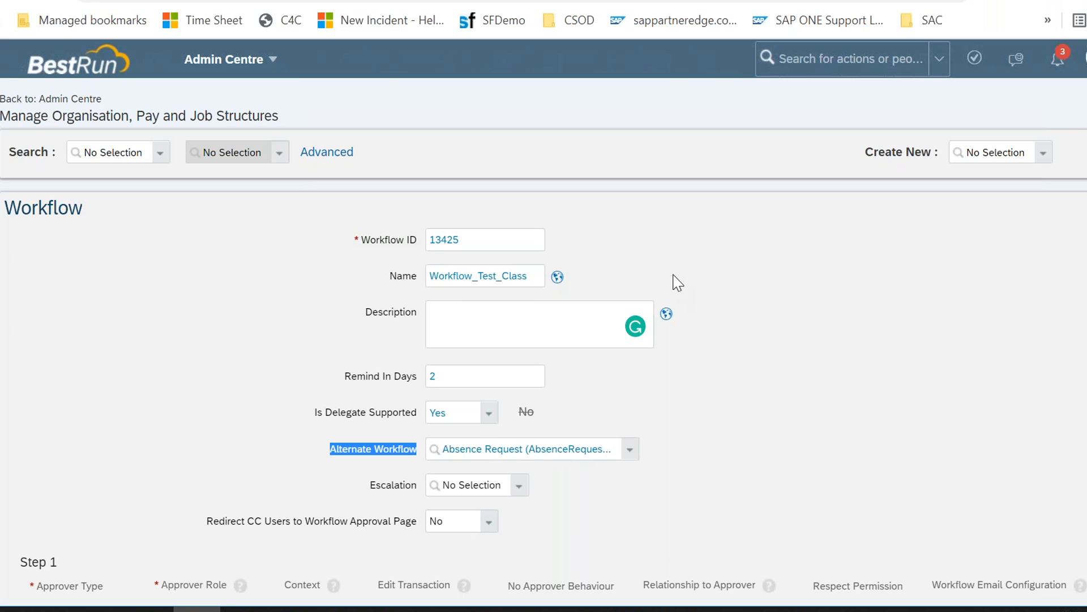
Step: Switch to the Word topics document and append an x to the second item, To use practically
left_click(675, 610)
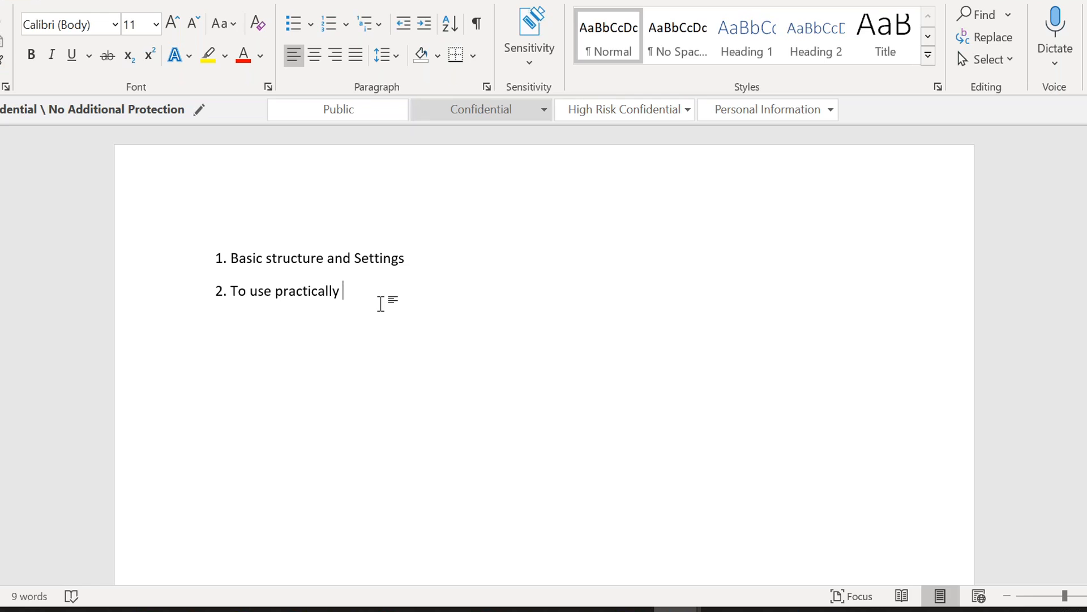
type("x")
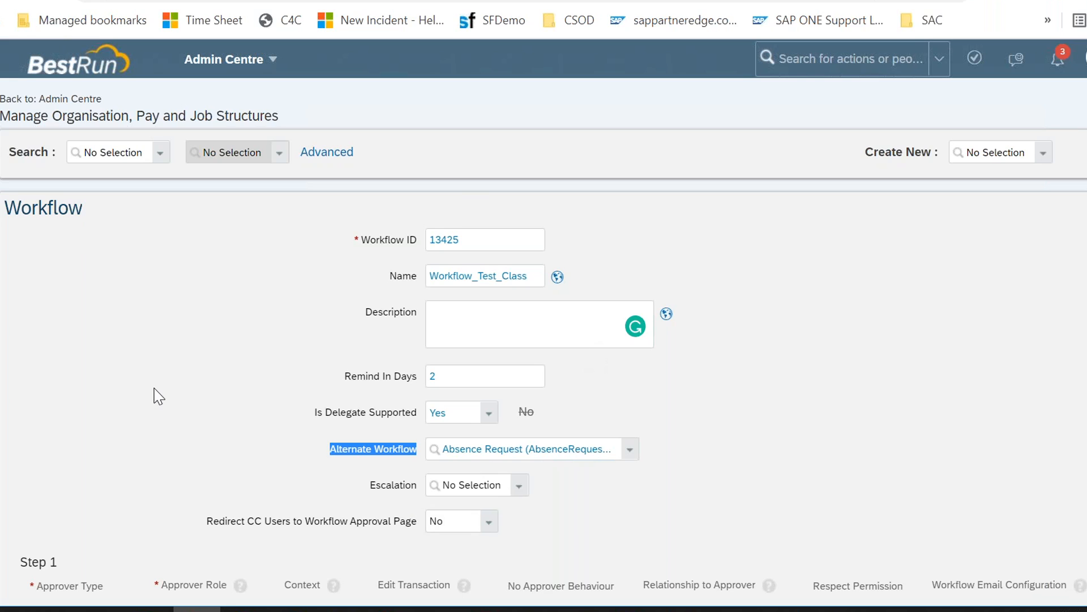
Step: Open the workflow's Escalation list to review the available escalation options
left_click_drag(330, 452, 413, 453)
scroll(413, 490, "down", 2)
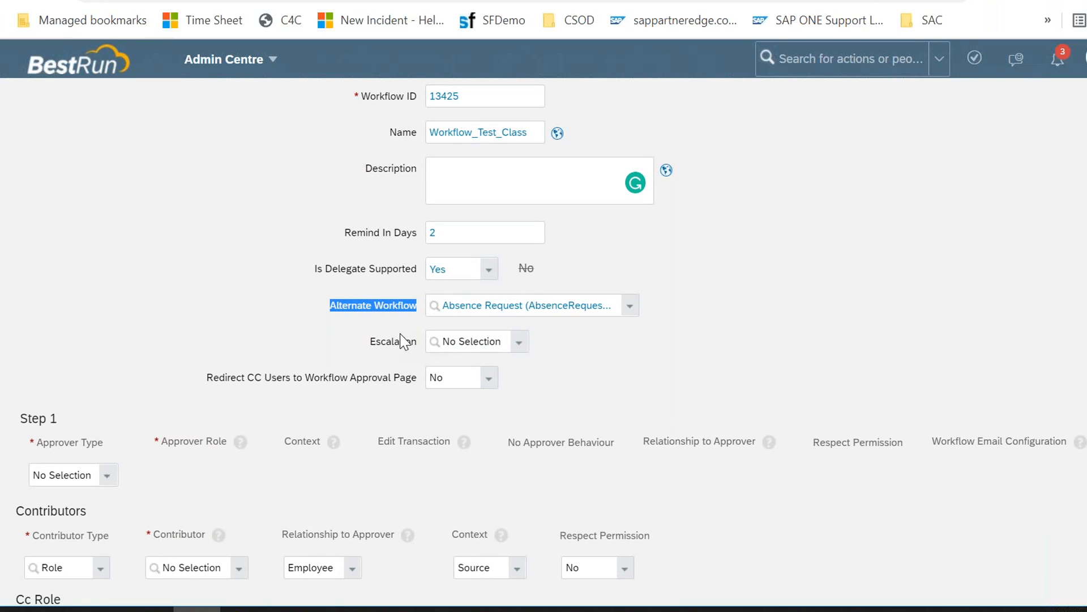
left_click_drag(381, 343, 405, 350)
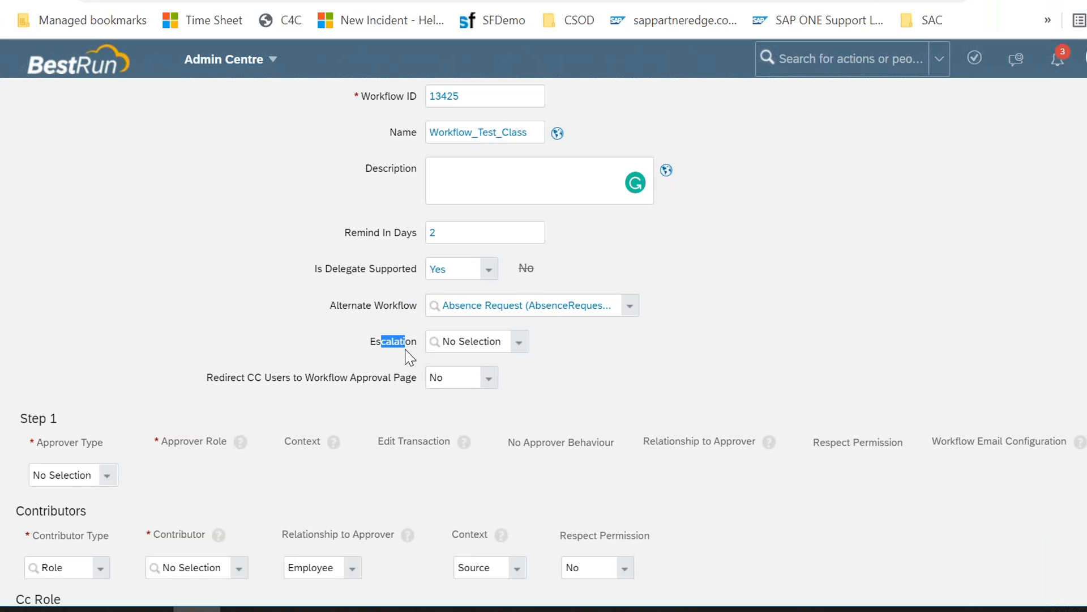
left_click(519, 343)
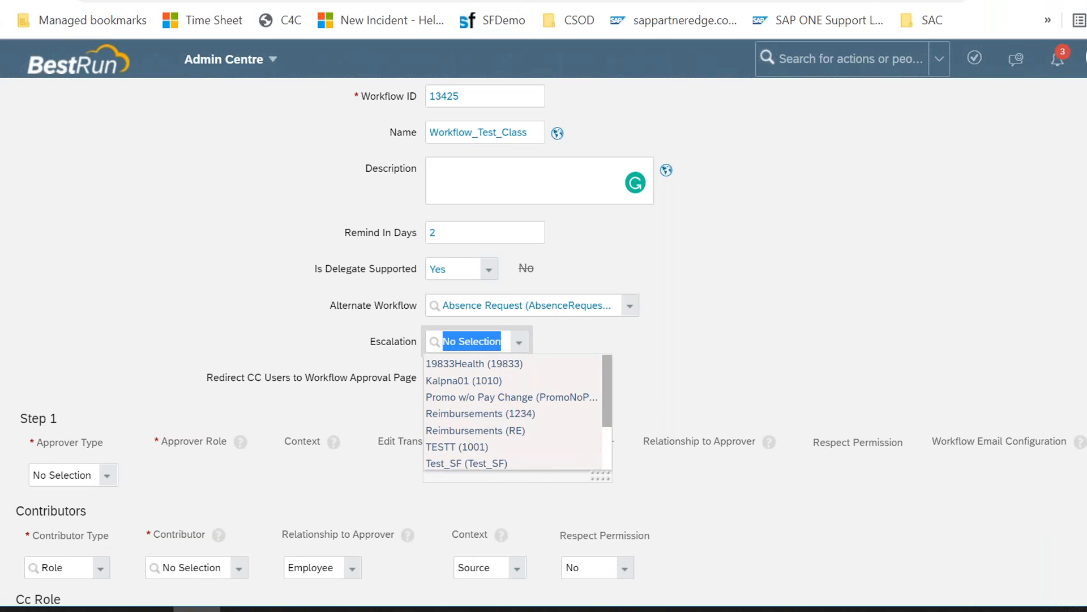
Step: Duplicate the browser tab and open Manage Data through the action search with manage data
right_click(557, 1)
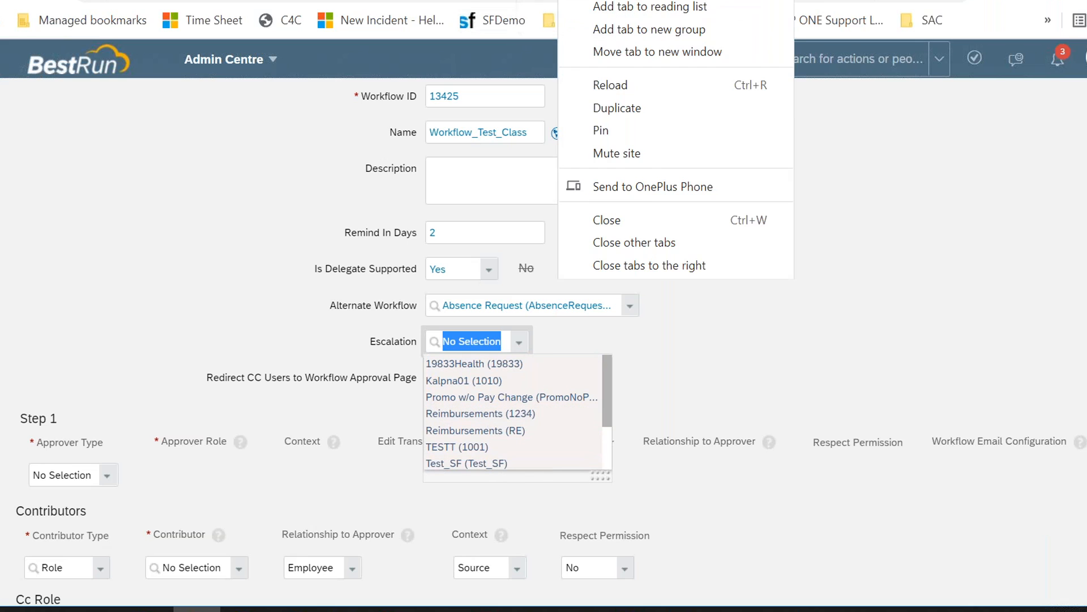
left_click(596, 108)
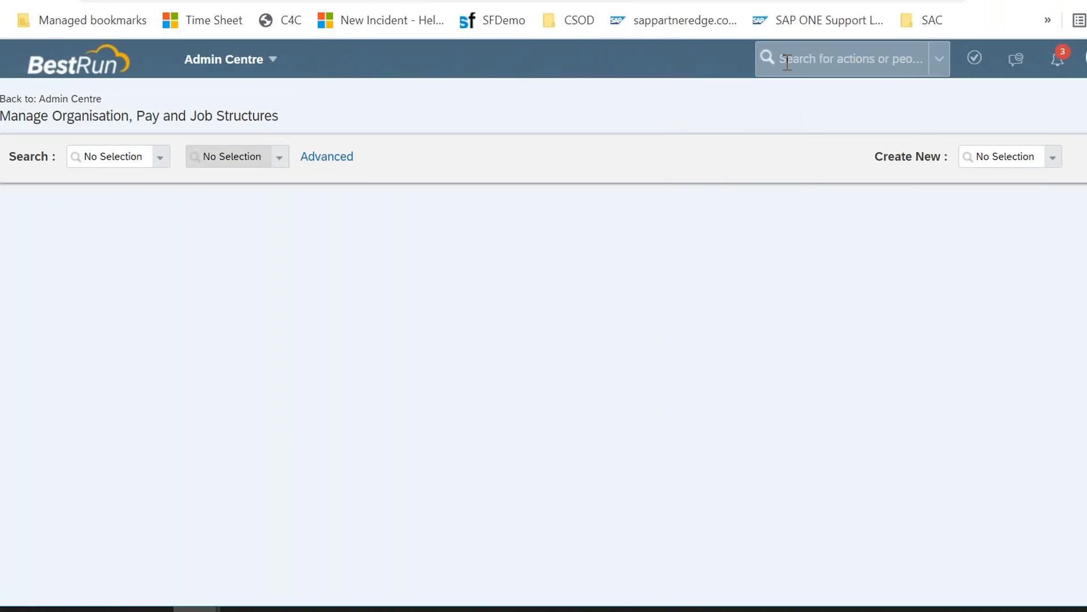
left_click(787, 61)
type("manage data")
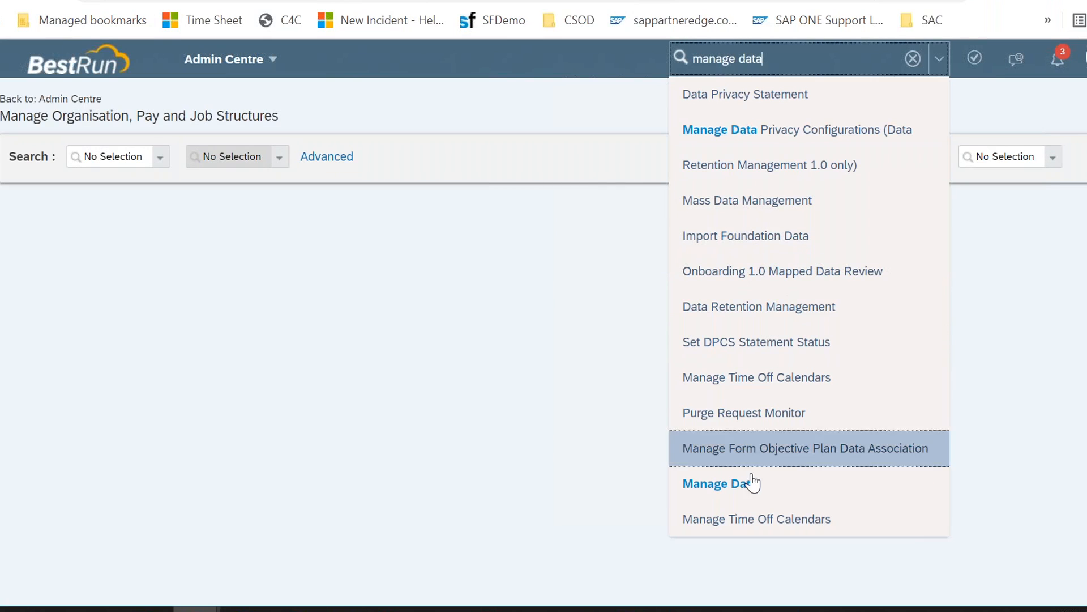
left_click(751, 486)
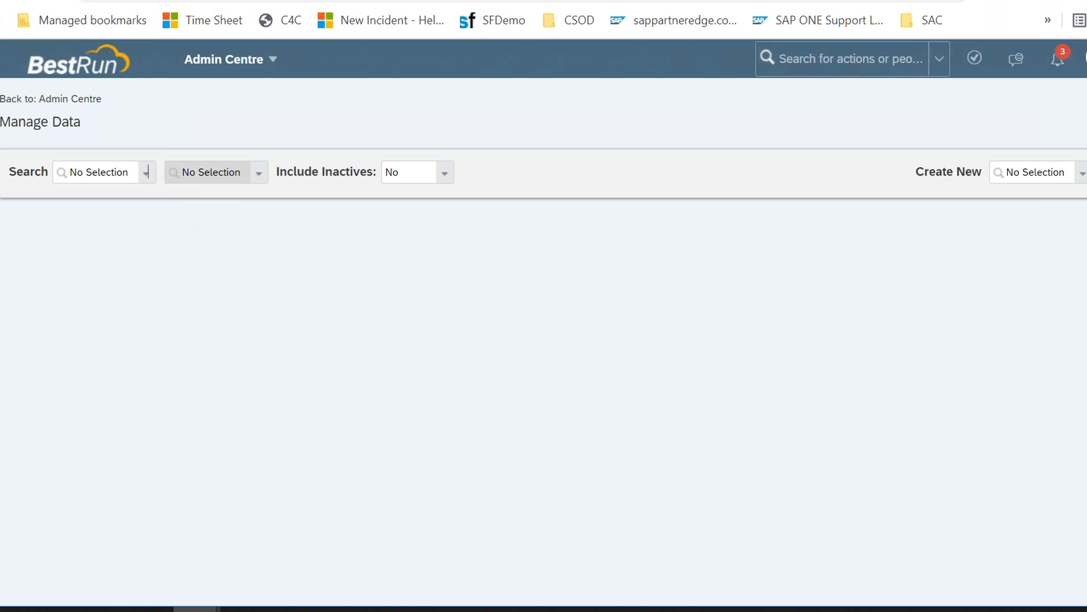
Step: In Manage Data, search the Escalation object type and open Time Off Escalation
left_click(146, 173)
type("esca")
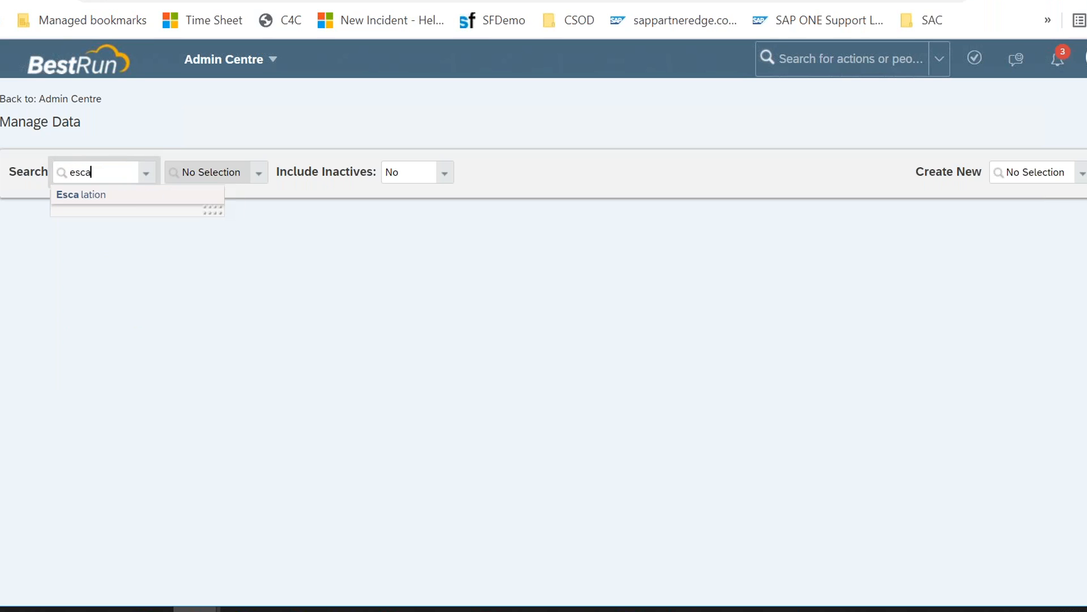
left_click(128, 196)
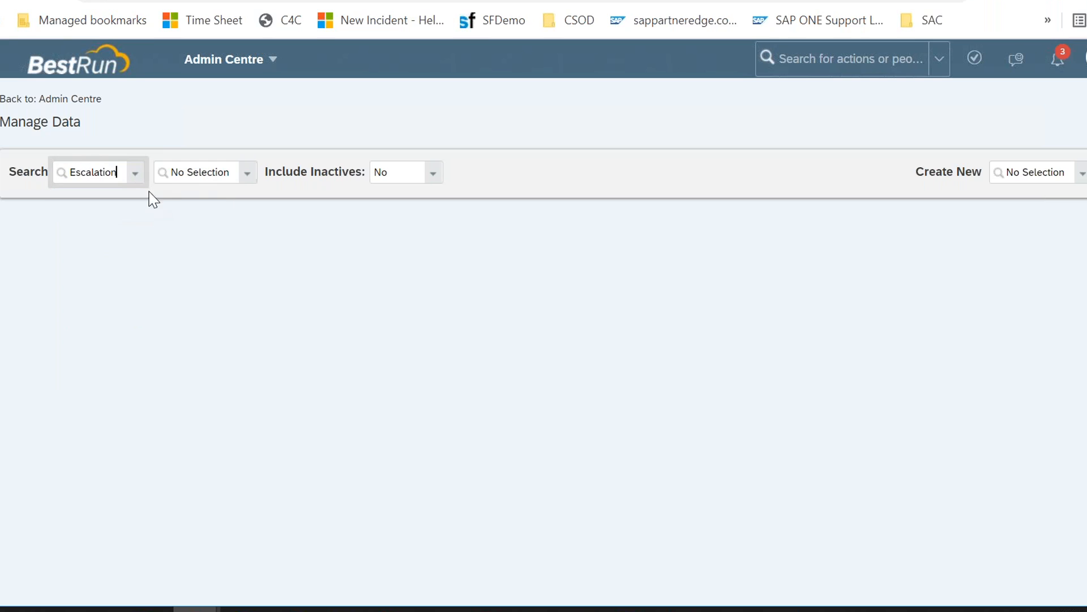
left_click(247, 172)
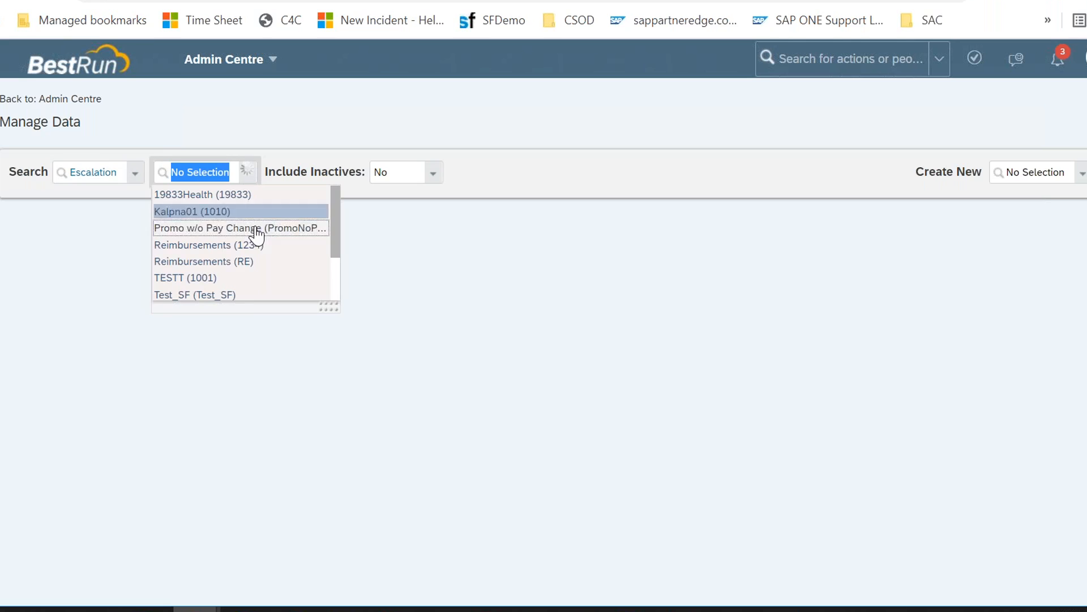
scroll(243, 303, "down", 2)
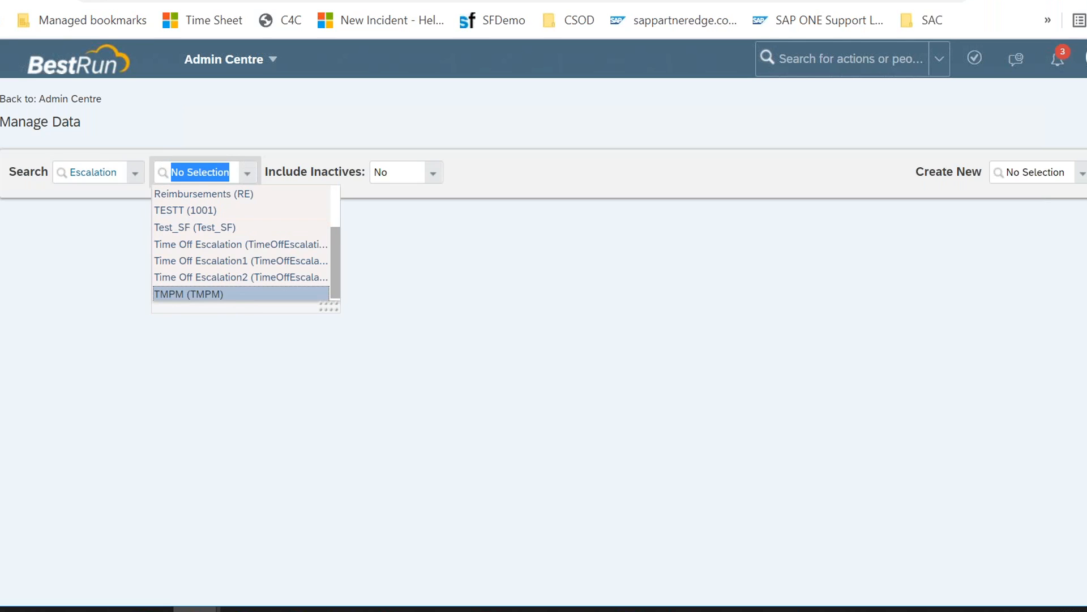
left_click(226, 248)
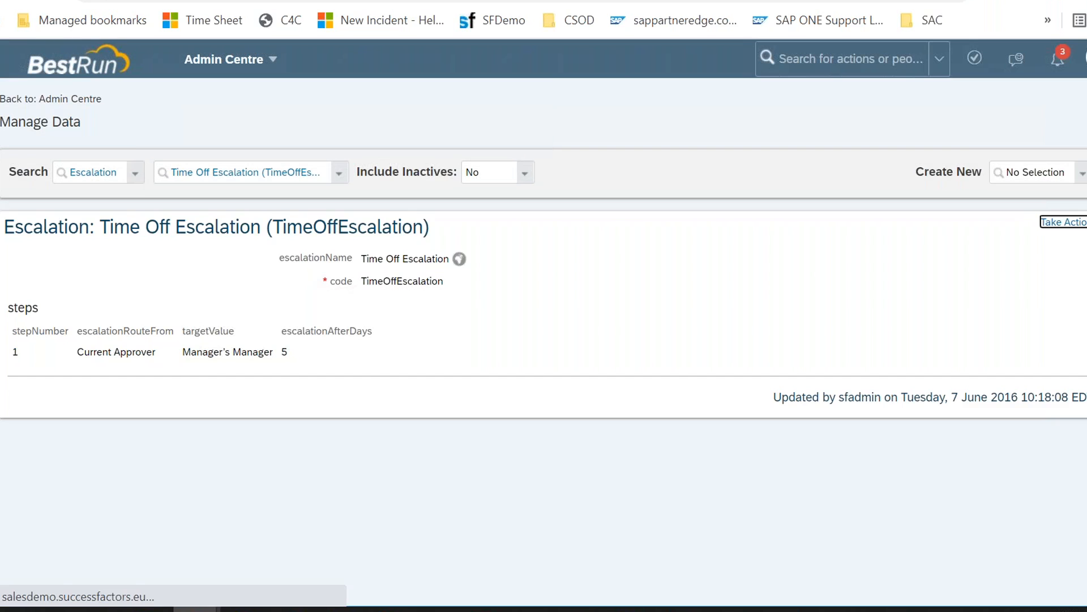
Step: Open Time Off Escalation for correction and examine its steps, route-from and target value options
left_click(1069, 223)
left_click(1035, 253)
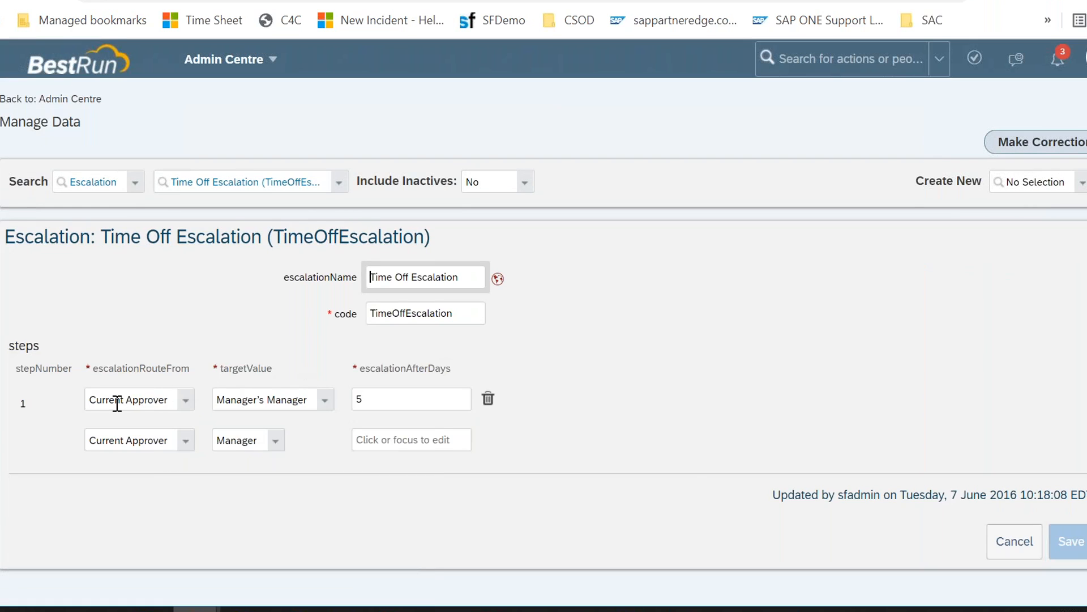
left_click(90, 400)
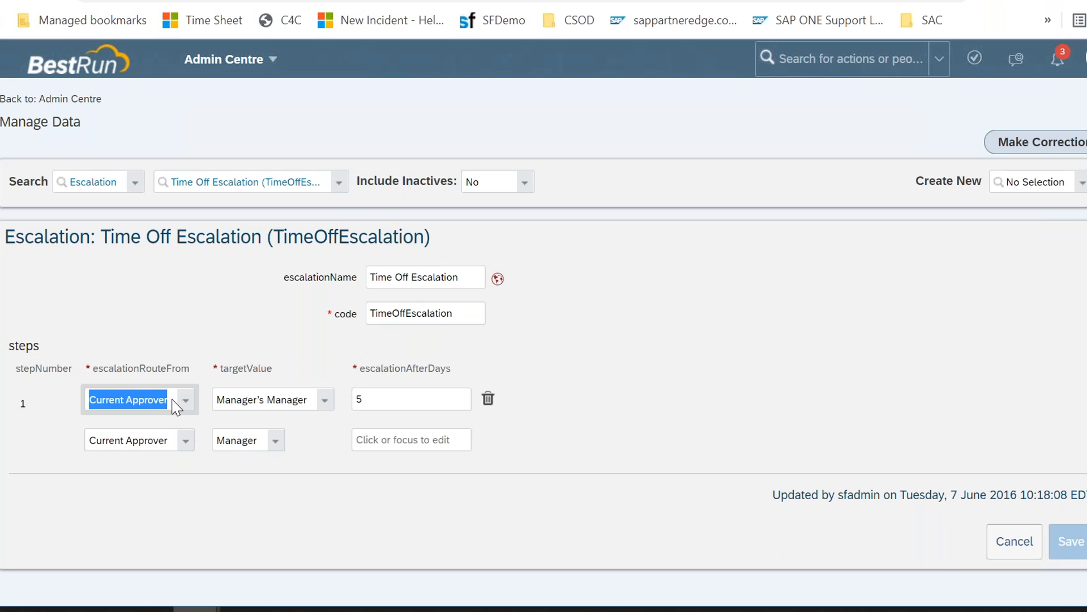
left_click_drag(113, 369, 195, 375)
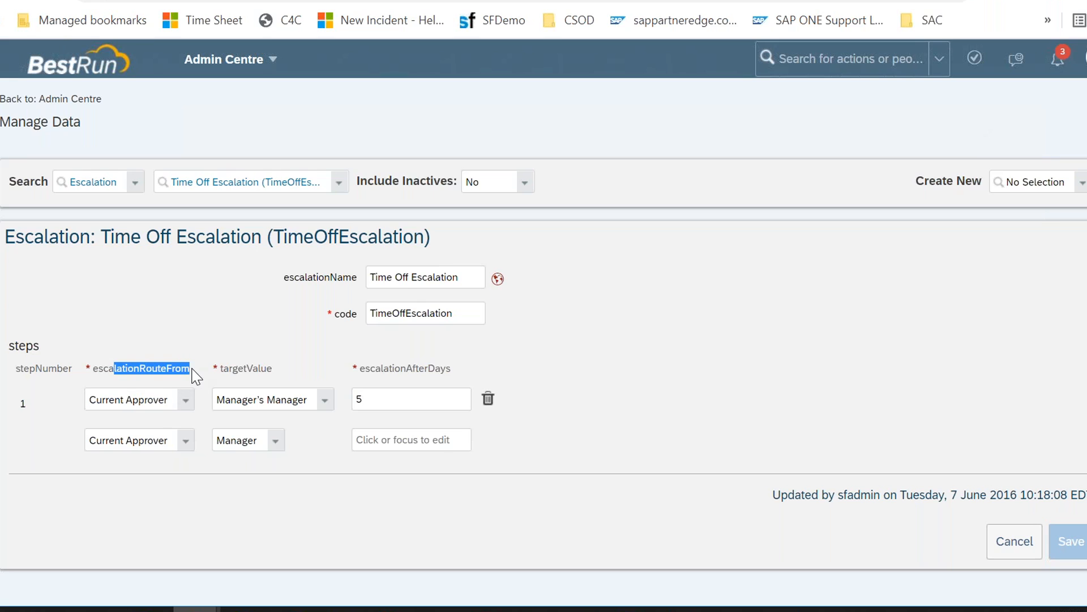
left_click(244, 404)
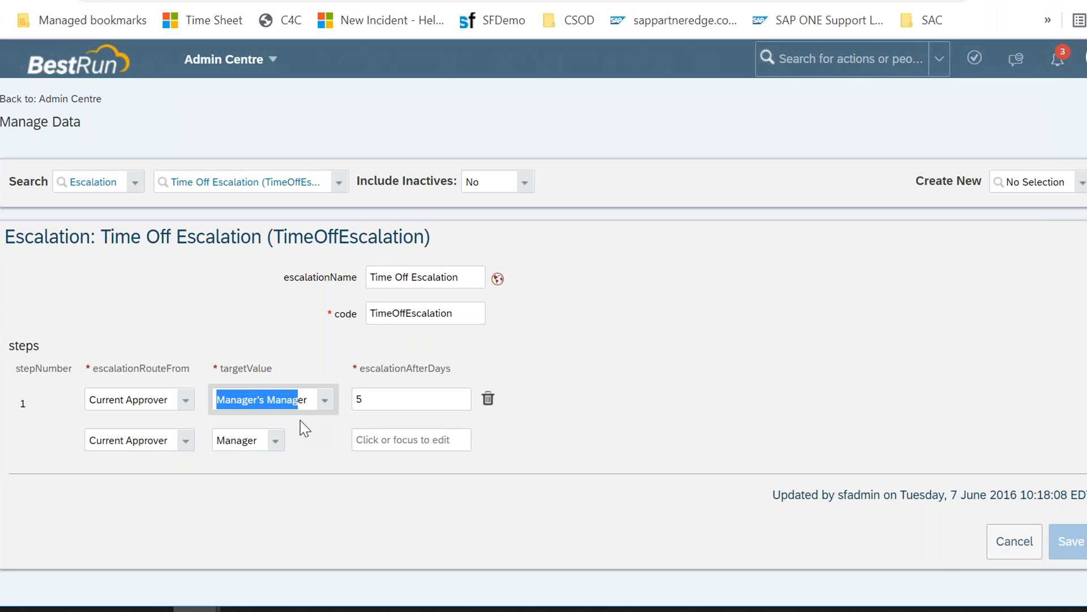
left_click(394, 398)
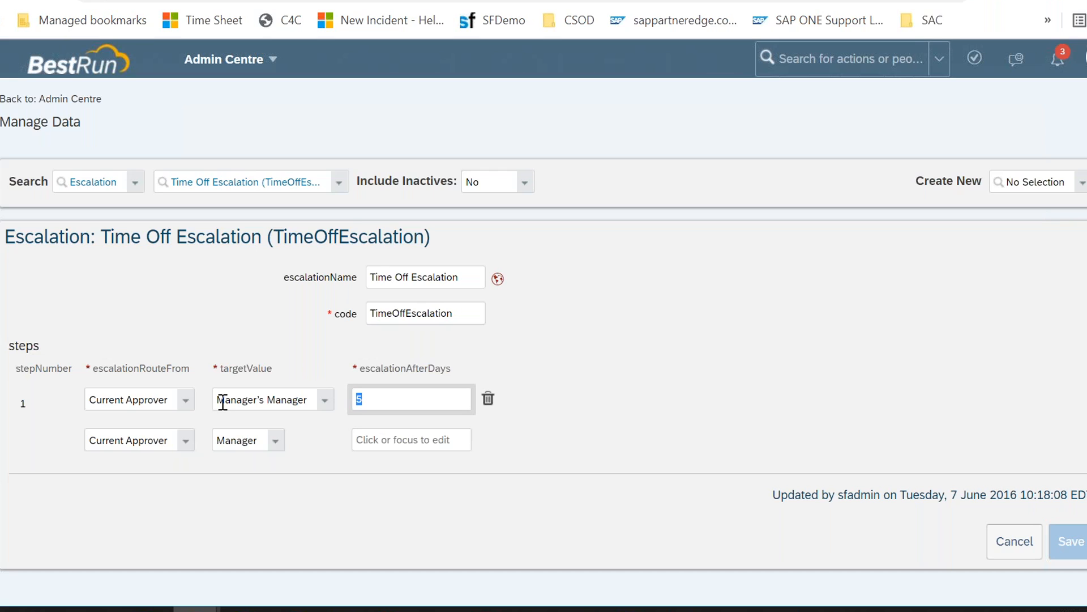
left_click(185, 441)
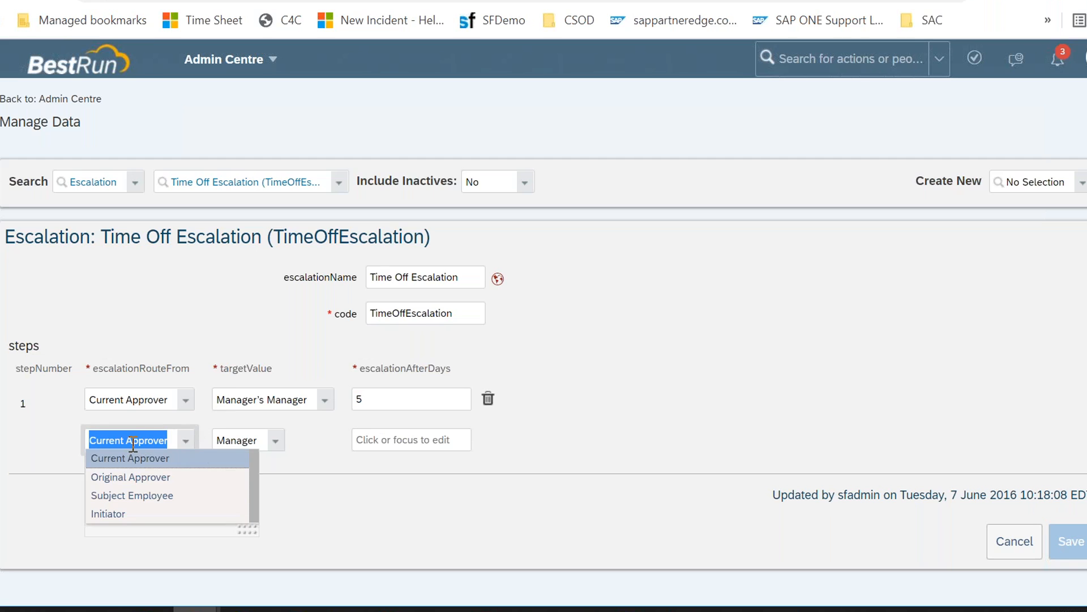
left_click(277, 442)
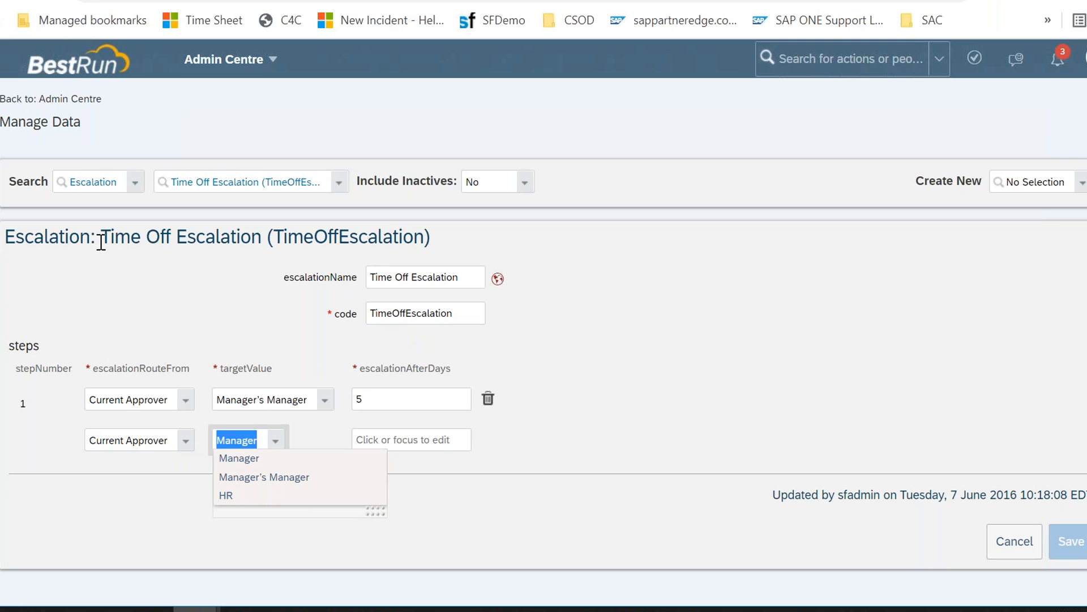
double_click(122, 237)
left_click_drag(161, 240, 176, 241)
Step: Return to the workflow and set its Escalation to Time Off Escalation (TimeOffEscalation)
key("alt+Tab")
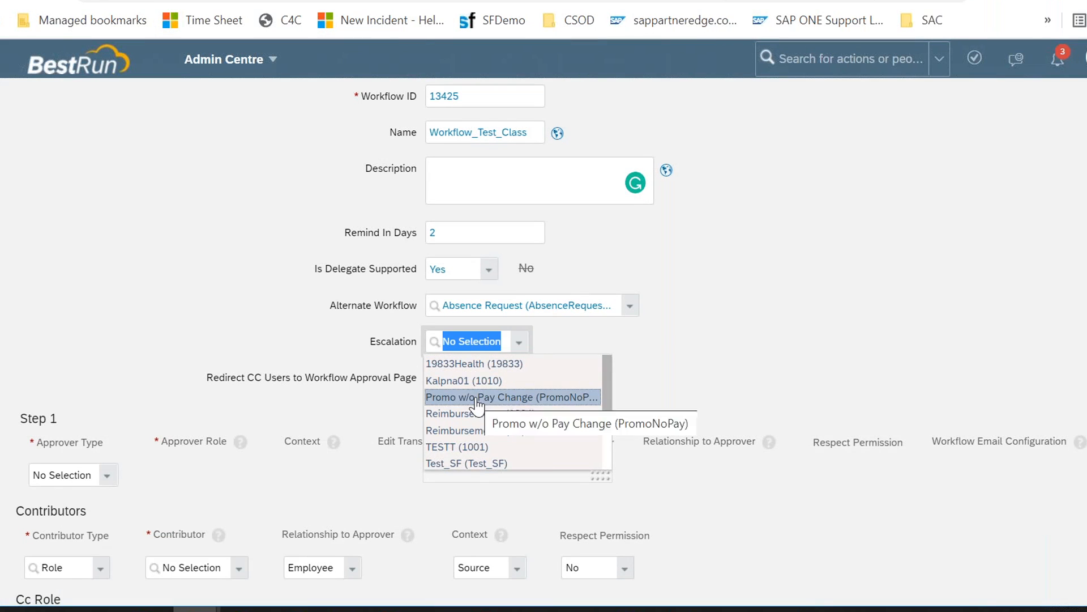
type("time")
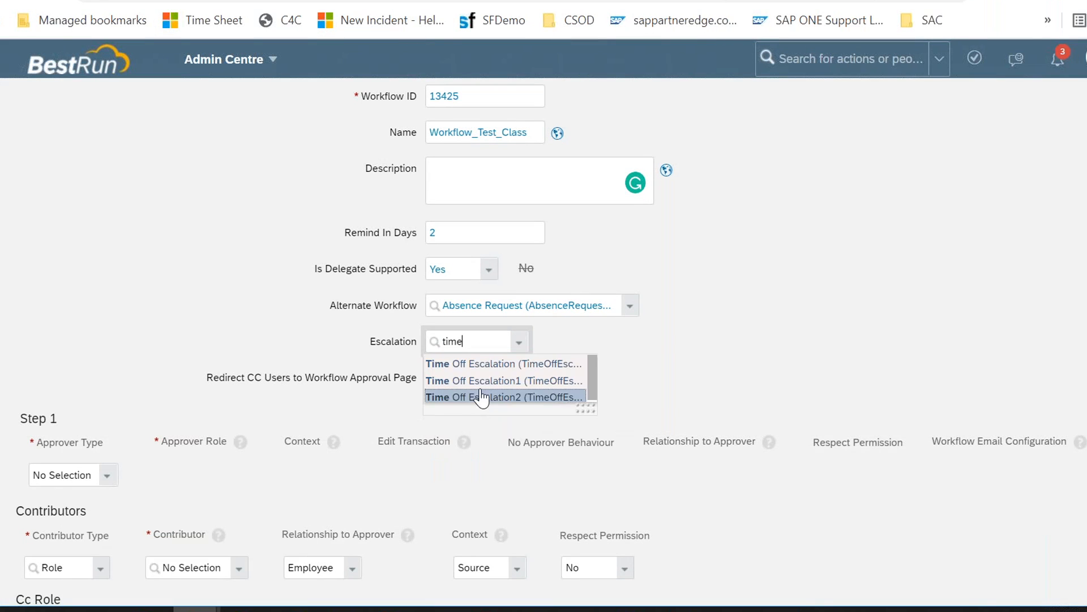
key("Return")
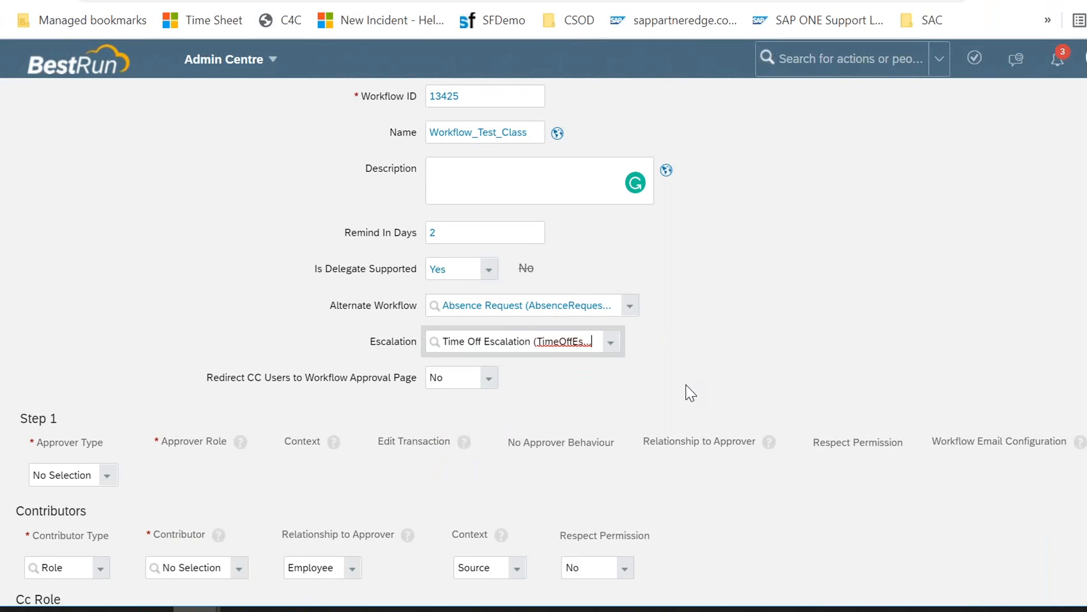
scroll(685, 385, "down", 3)
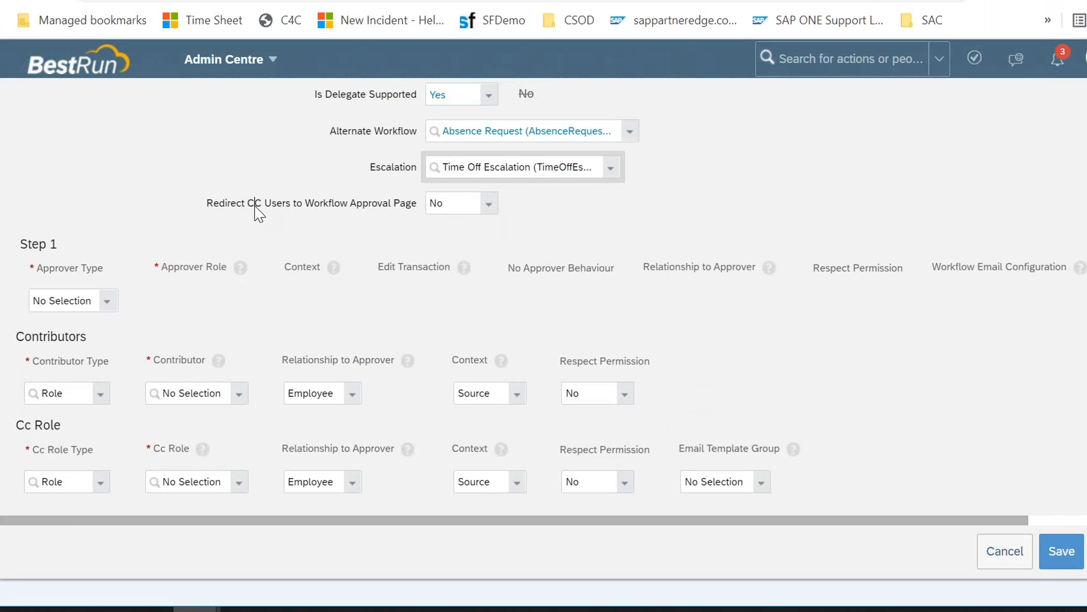
left_click_drag(255, 206, 328, 203)
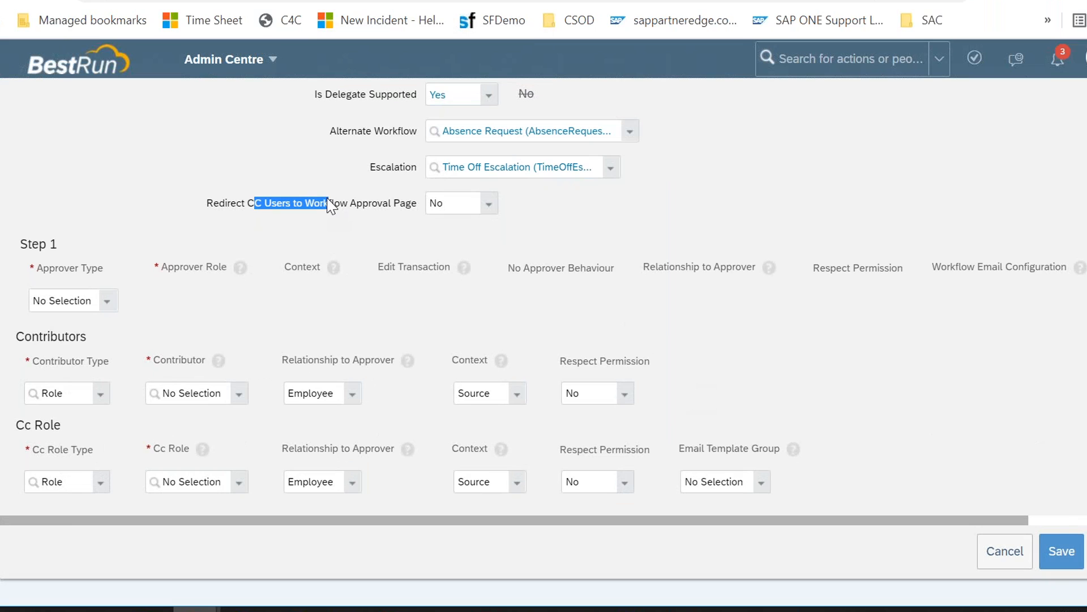
left_click(295, 214)
scroll(485, 233, "up", 3)
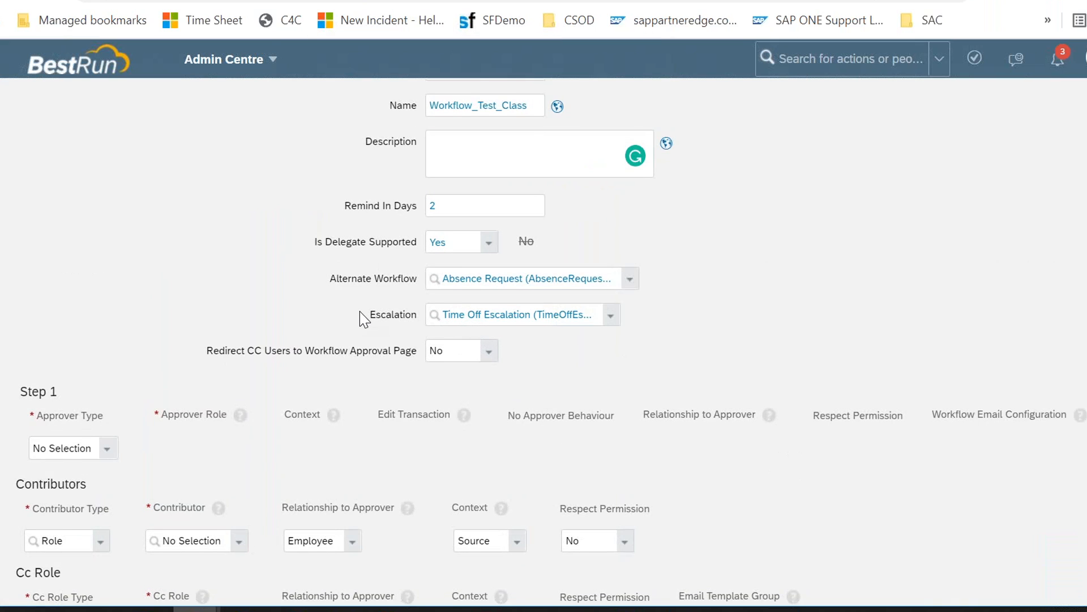
scroll(359, 311, "up", 3)
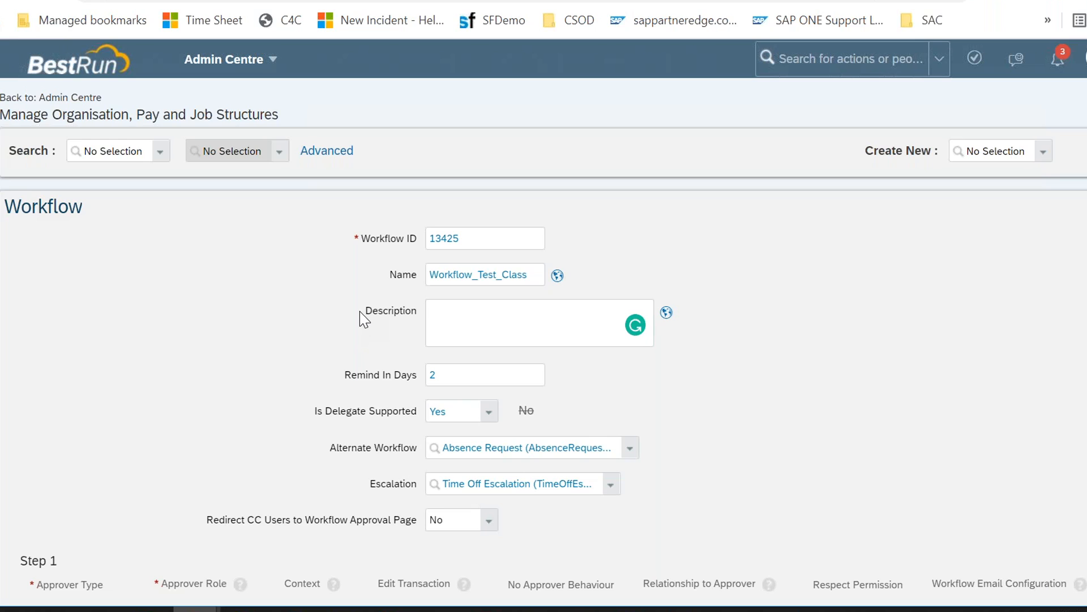
scroll(359, 311, "down", 5)
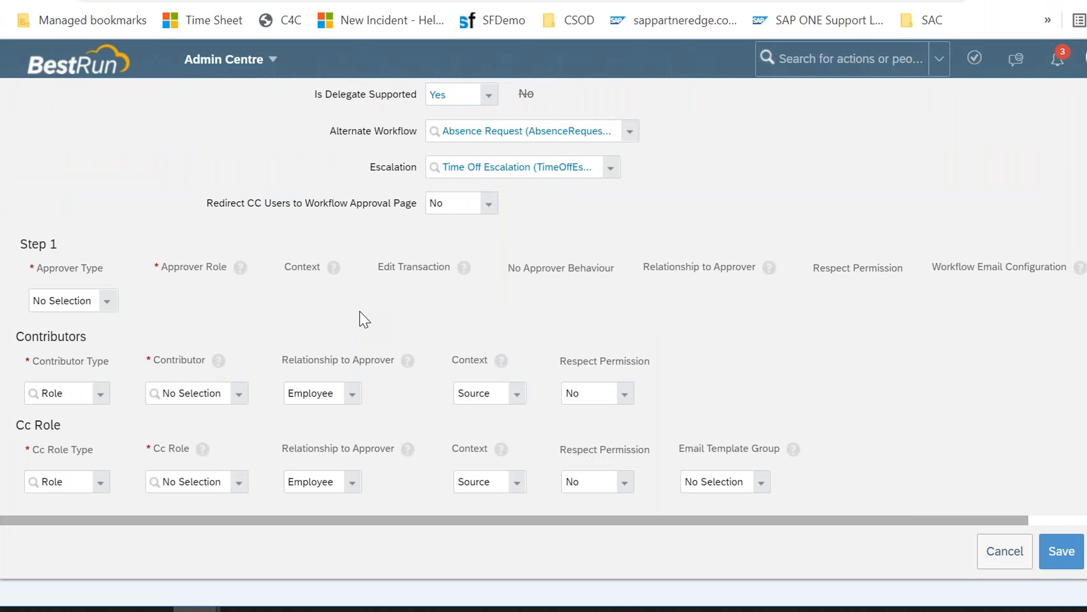
Step: Switch to Document1 in Word and select all of its text
mouse_move(674, 609)
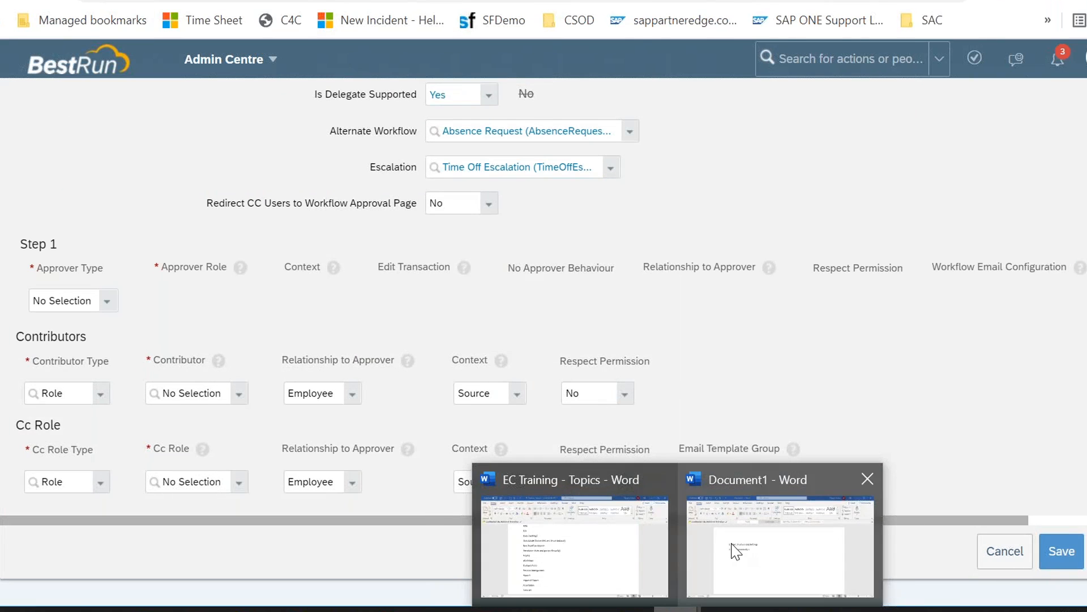
left_click(780, 552)
key("ctrl+a")
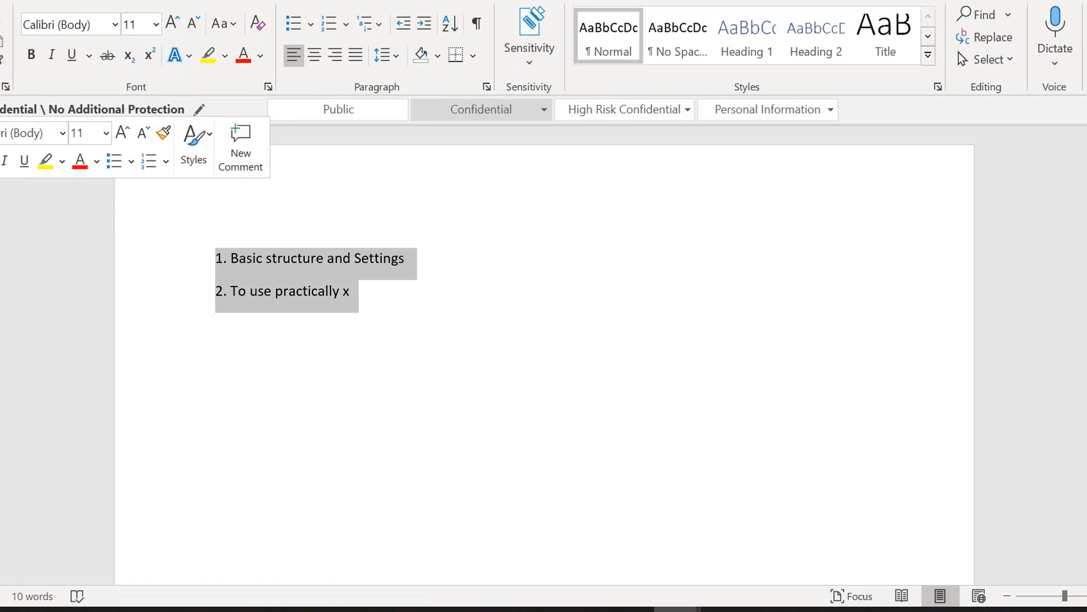
Step: Replace the selected text with outline items '1. Steps/Approvers' and '2. Contributor'
key("BackSpace")
type("Ste")
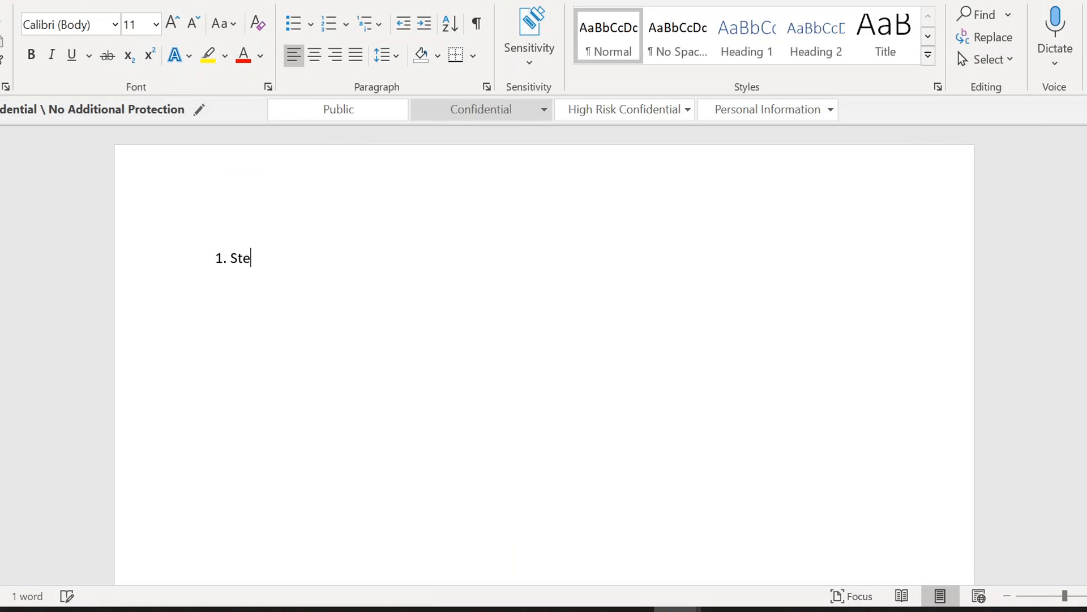
type("ps/Approvers")
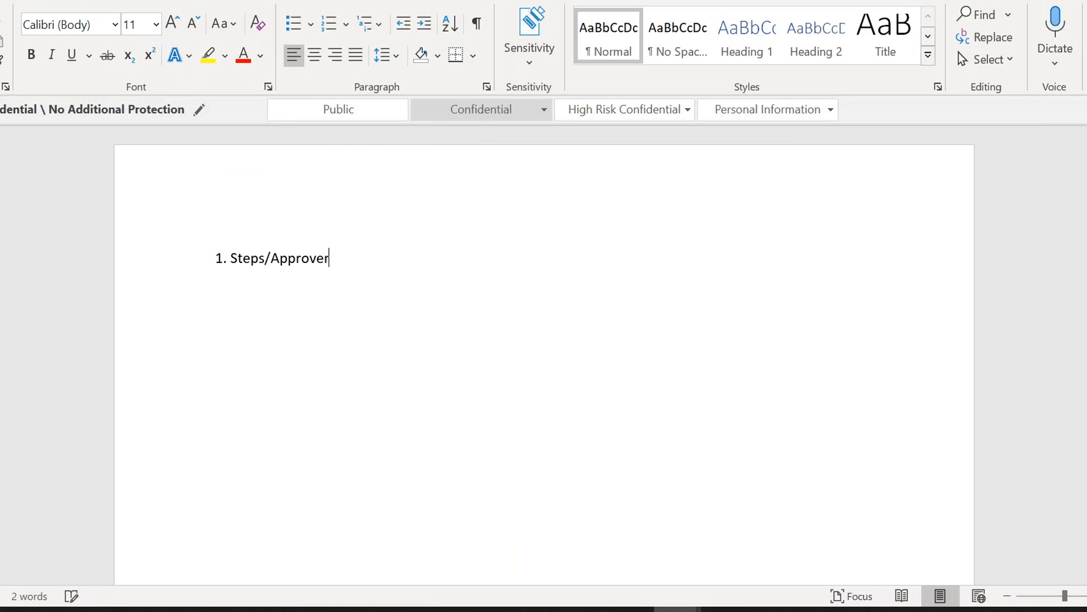
key("Return")
key("Return")
type("2. Contributore")
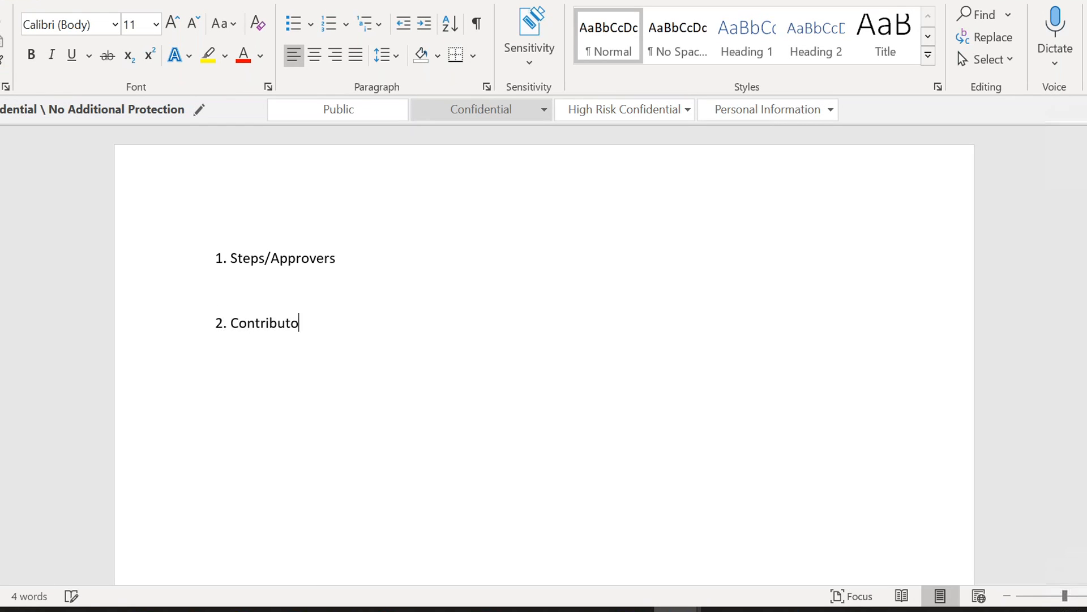
key("BackSpace")
Step: Add outline item '3. CC' and highlight the Steps/Approvers item
key("Return")
key("Return")
type("3. CC")
left_click_drag(351, 264, 231, 257)
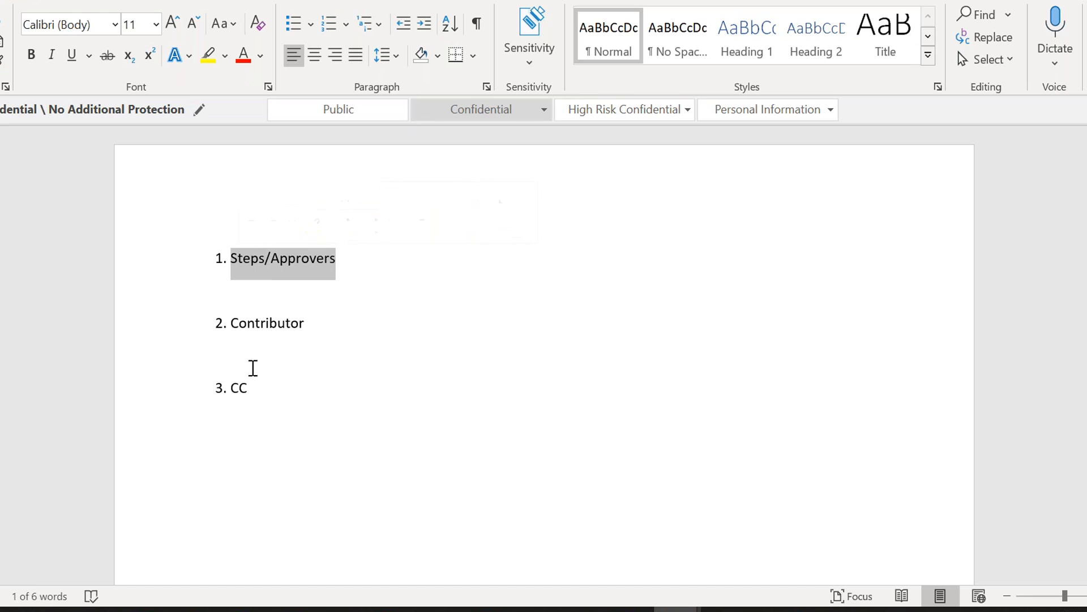
left_click(251, 378)
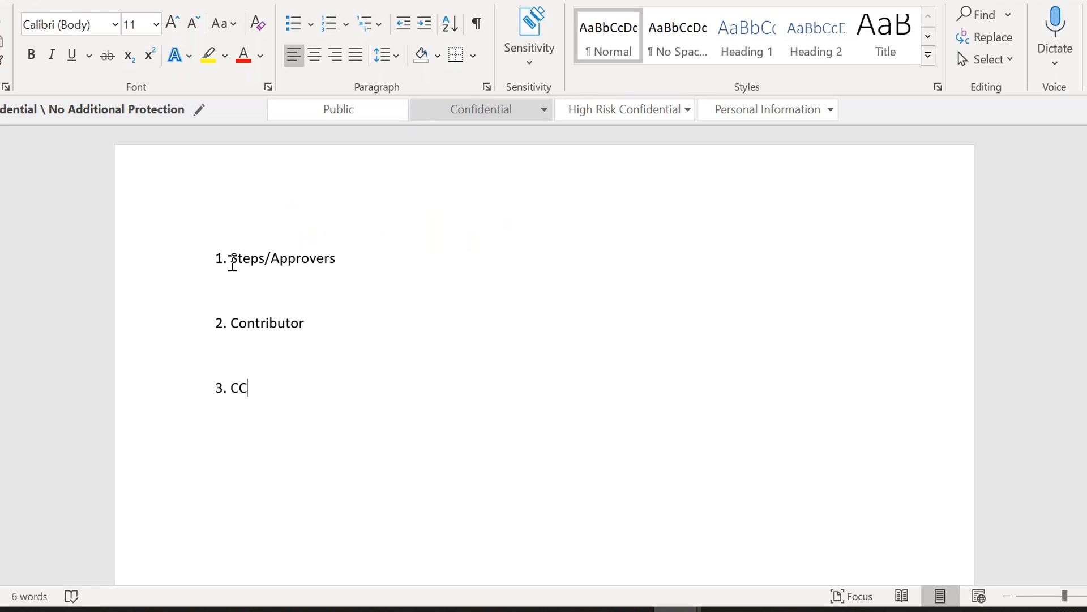
left_click_drag(232, 261, 345, 259)
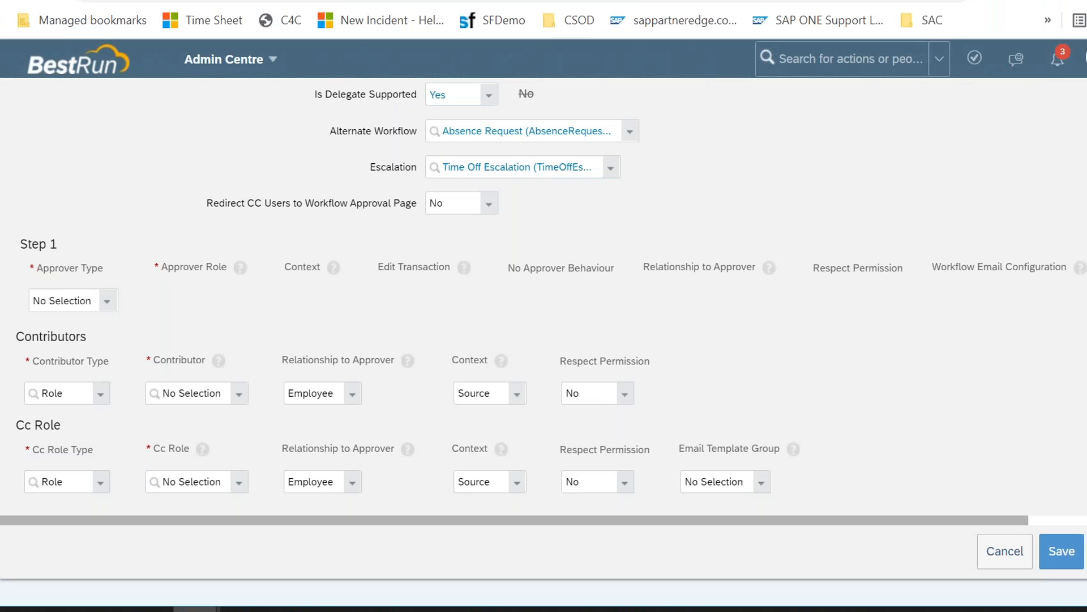
Step: In the workflow, set the Approver Type of Steps 1, 2 and 3 to Role
left_click(107, 301)
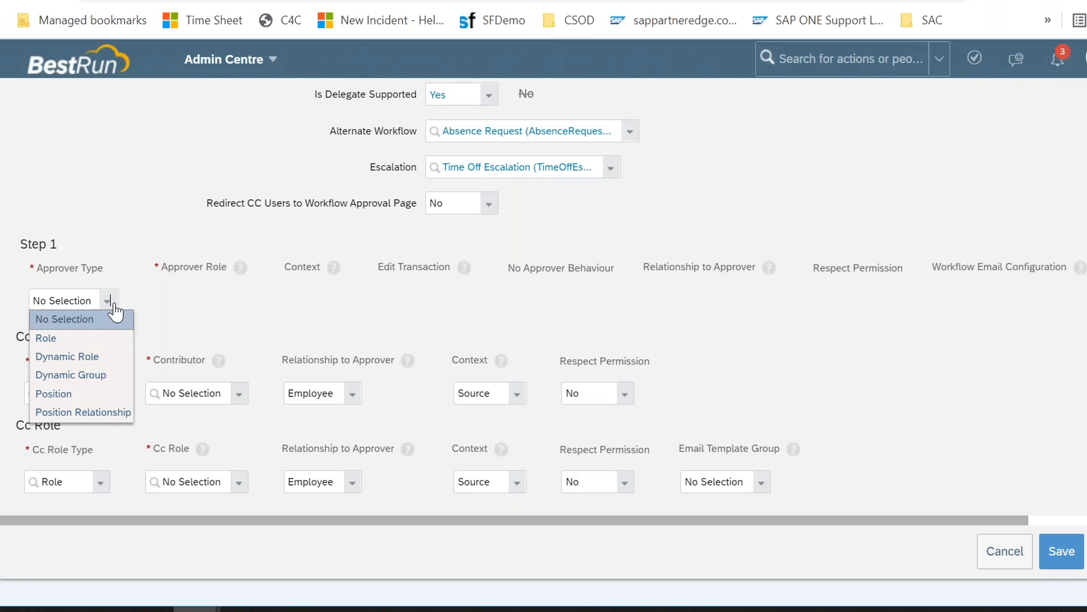
left_click(108, 339)
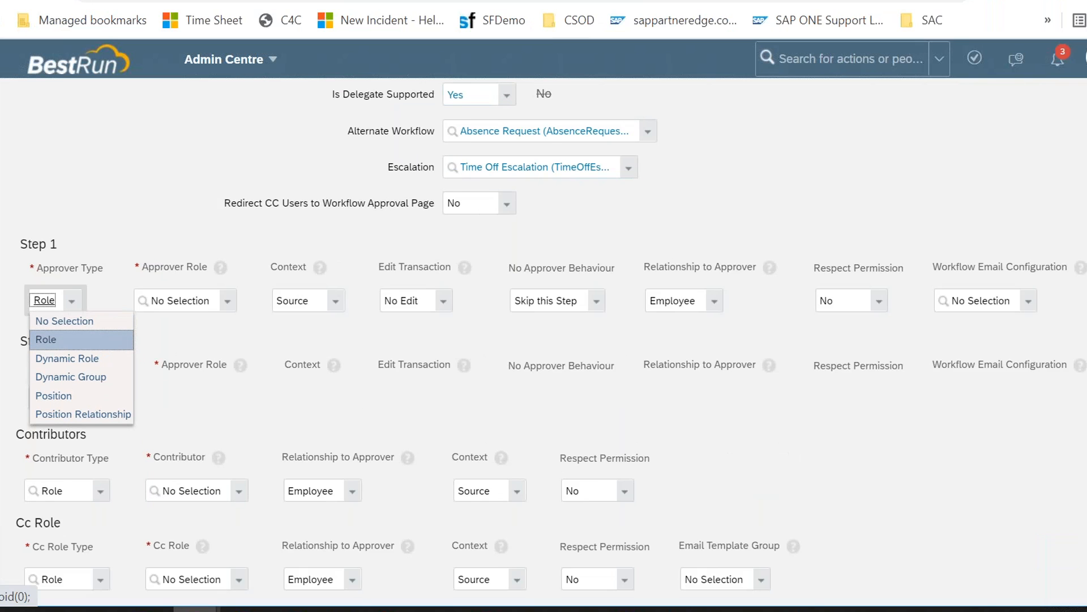
left_click(155, 327)
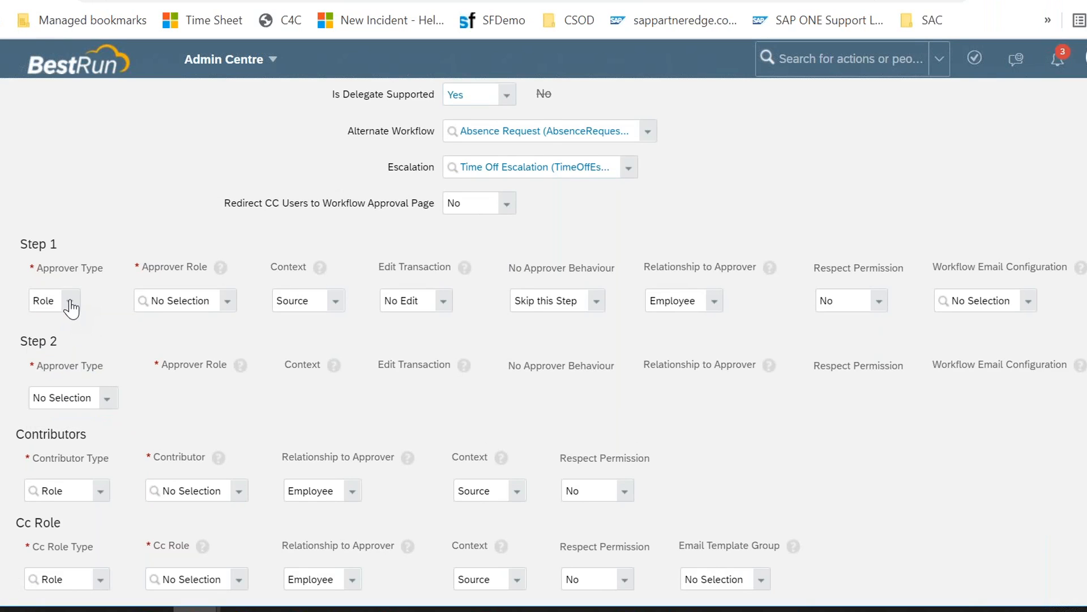
left_click(69, 301)
left_click(159, 334)
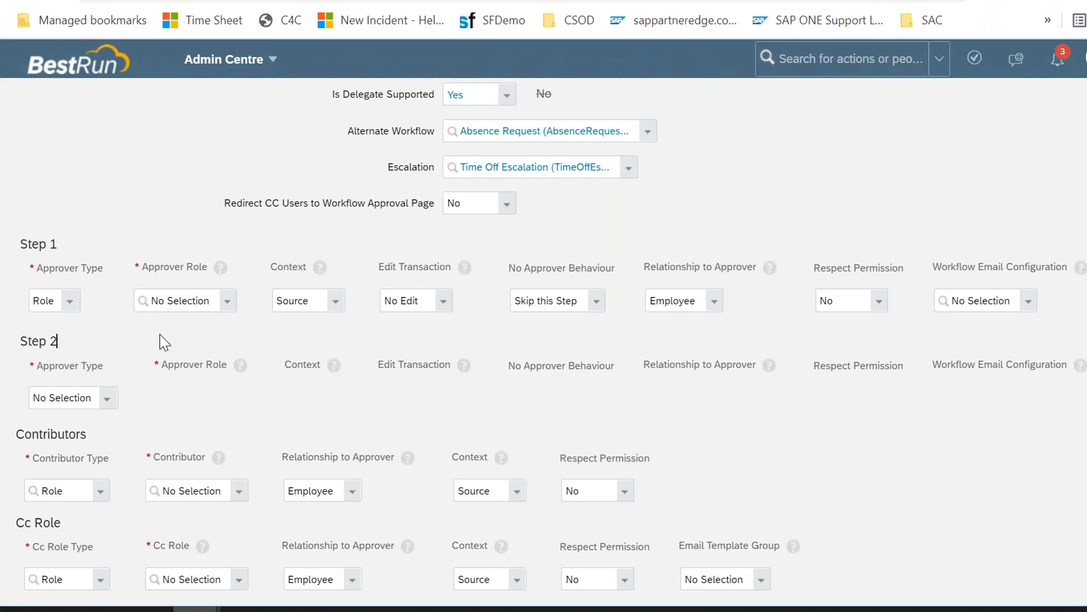
left_click(107, 398)
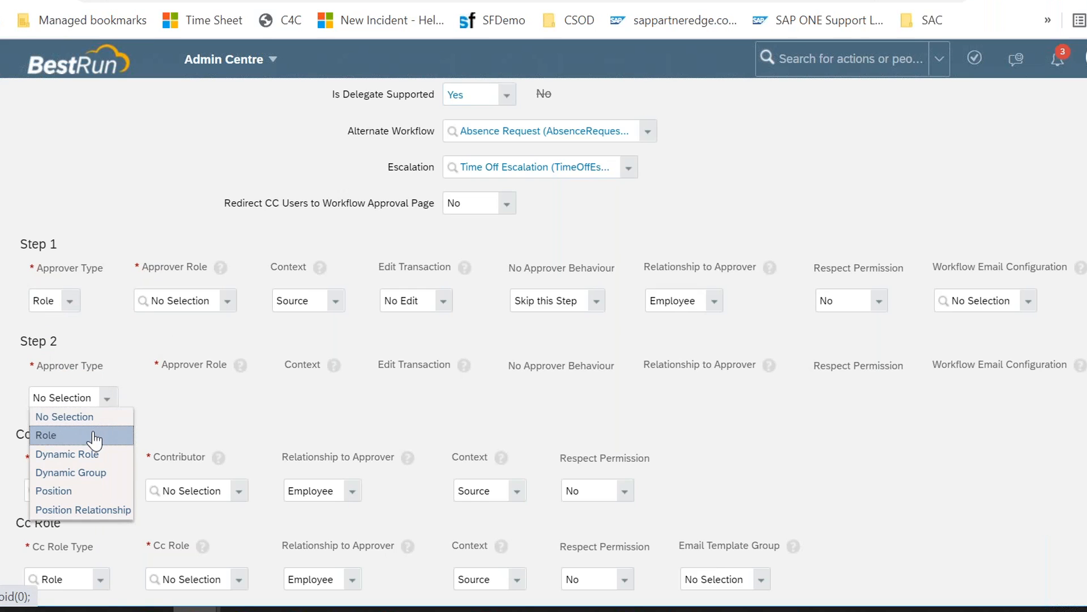
left_click(90, 436)
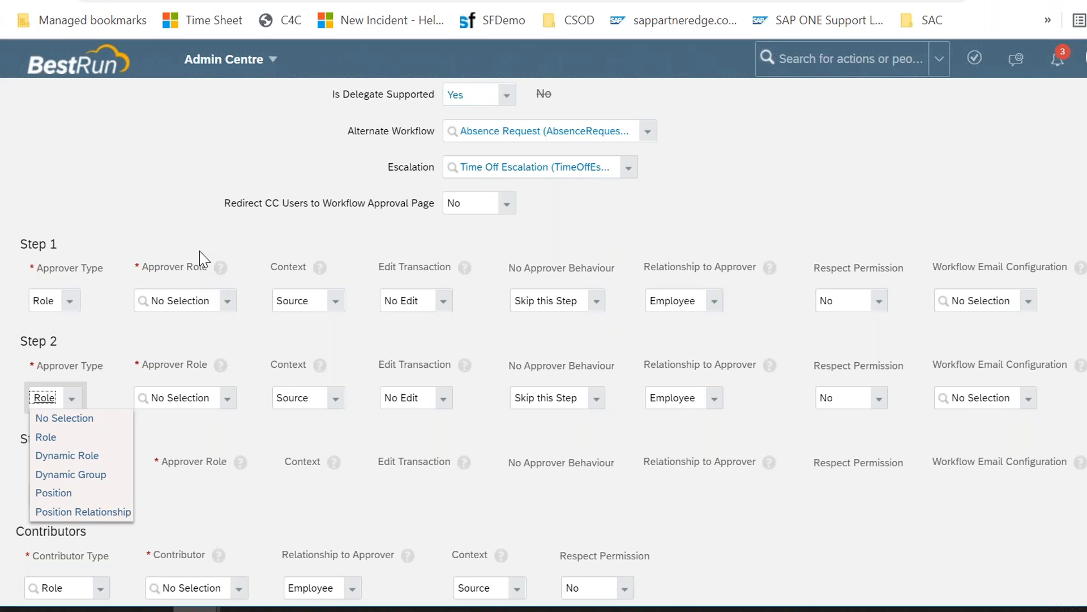
scroll(199, 250, "down", 4)
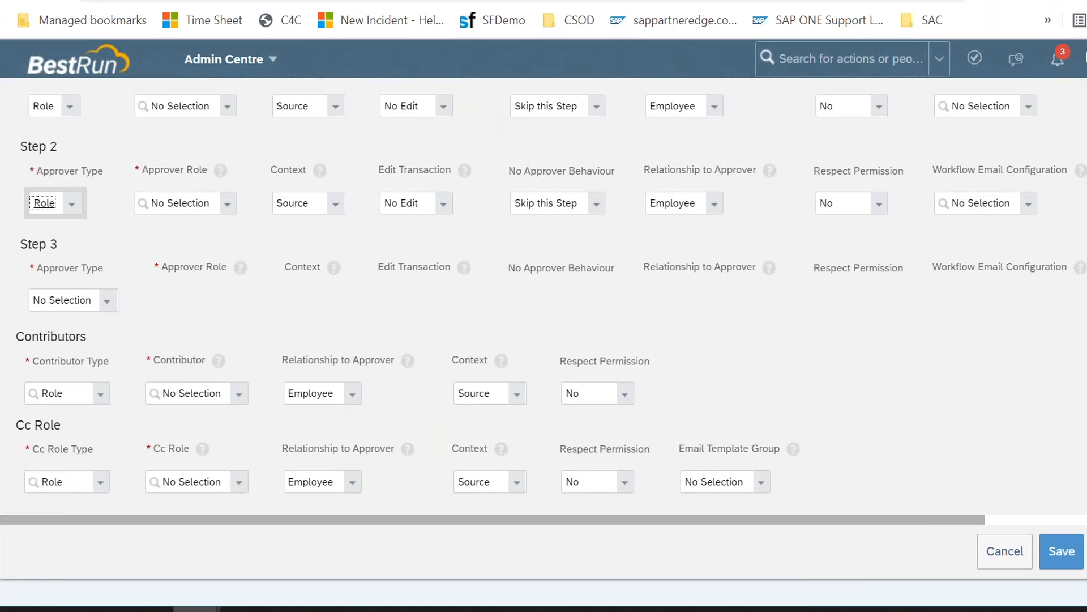
left_click(106, 300)
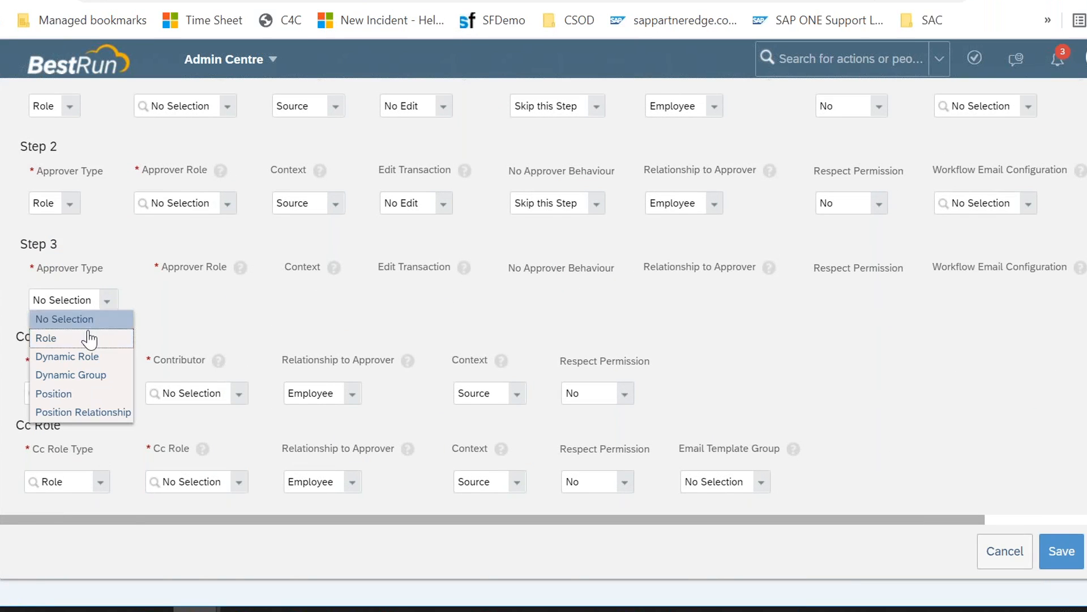
left_click(84, 339)
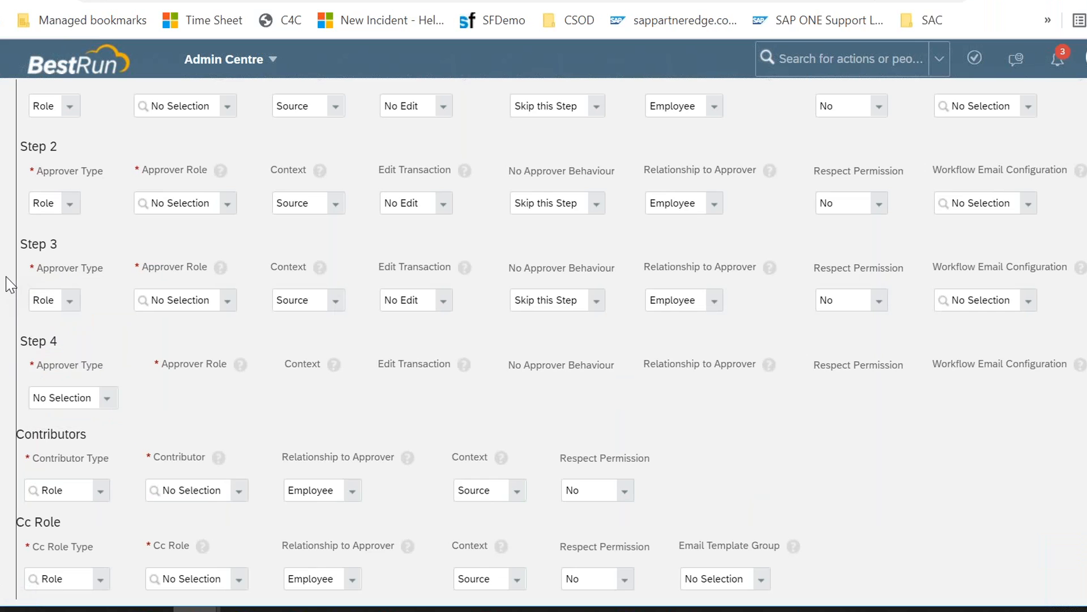
Step: Delete the second and third approver steps, keeping only Step 1
scroll(37, 175, "up", 2)
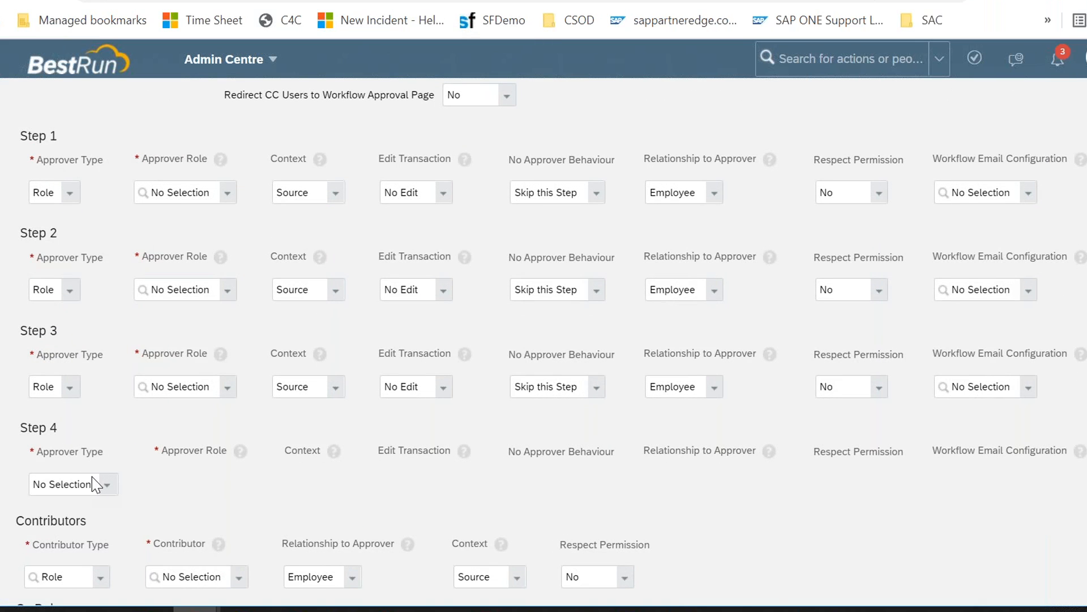
scroll(606, 410, "right", 3)
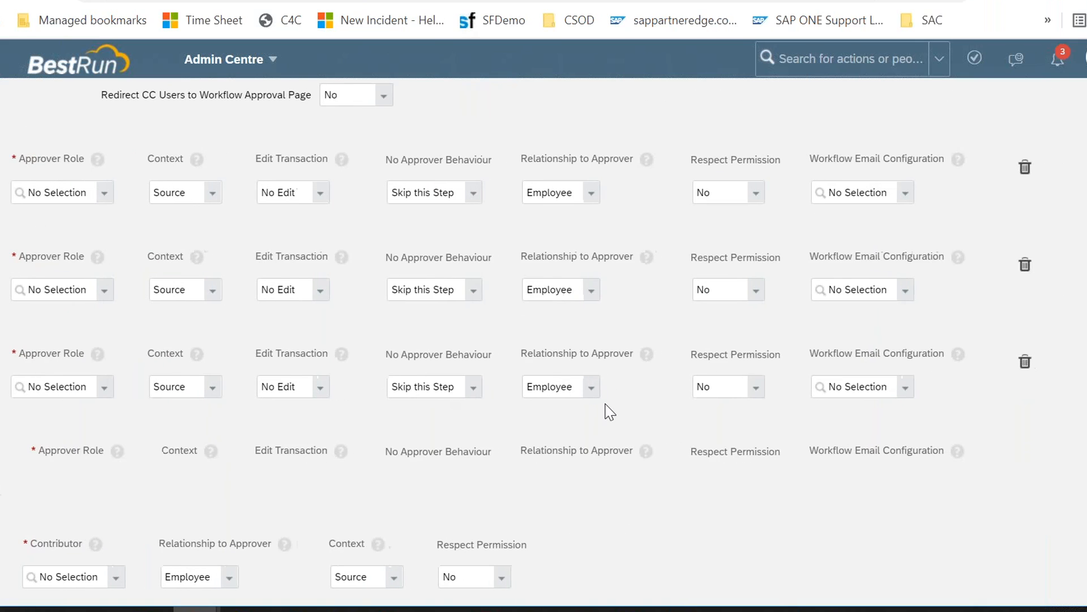
left_click(1023, 364)
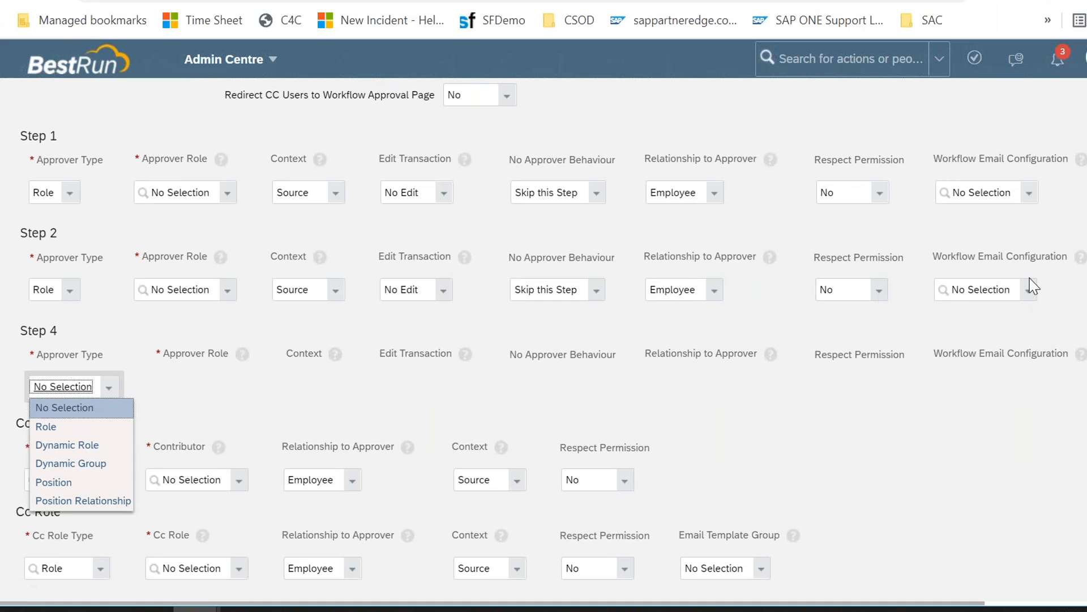
scroll(1031, 284, "right", 3)
left_click(1029, 276)
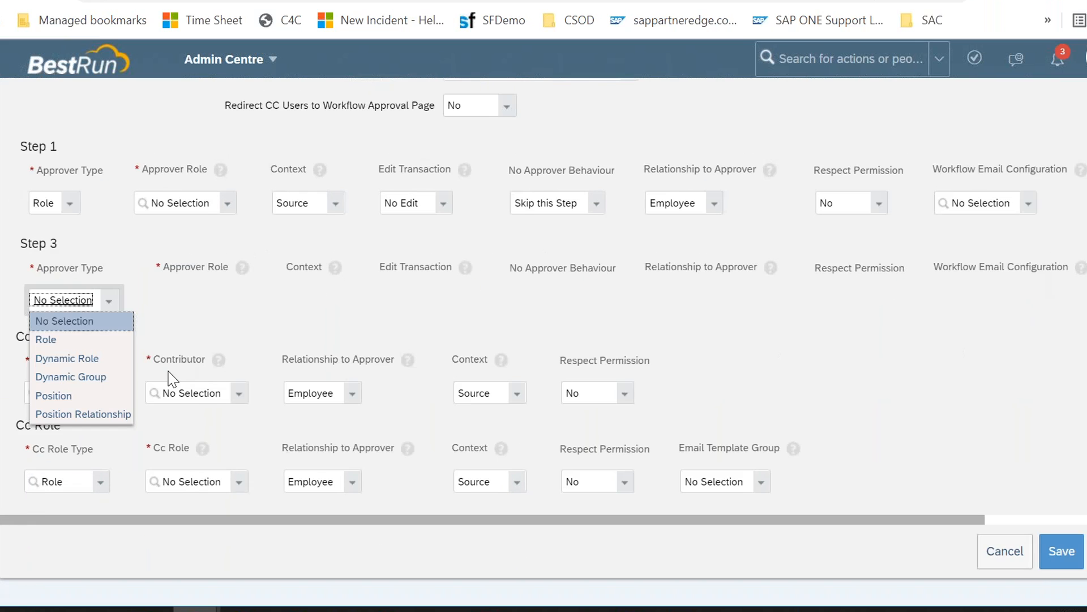
Step: Review Step 1's Approver Role options and set its Approver Type to Dynamic Role
left_click_drag(25, 179, 1049, 222)
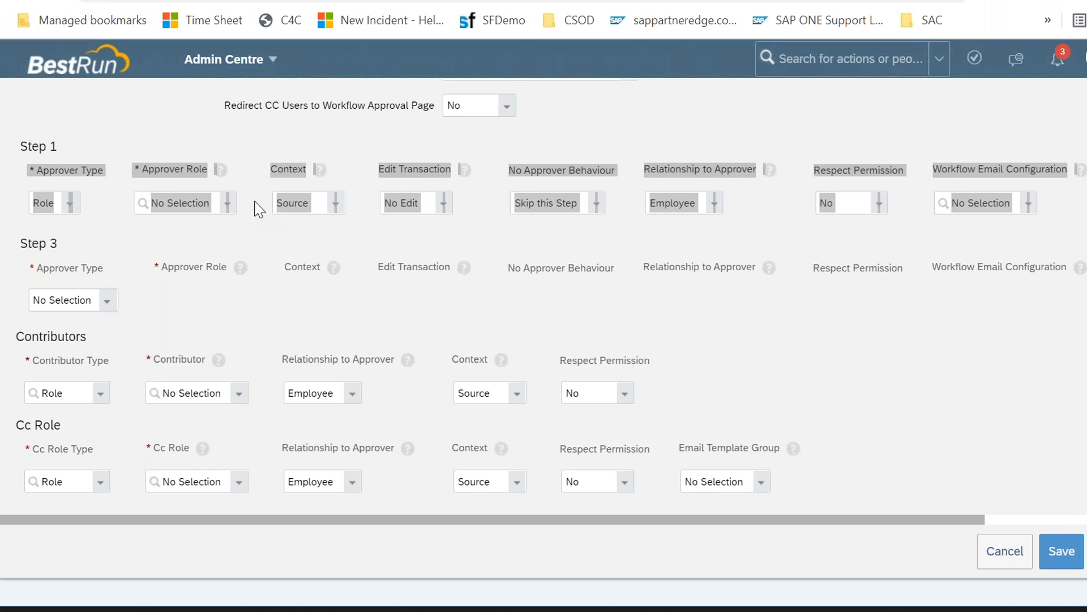
left_click(252, 220)
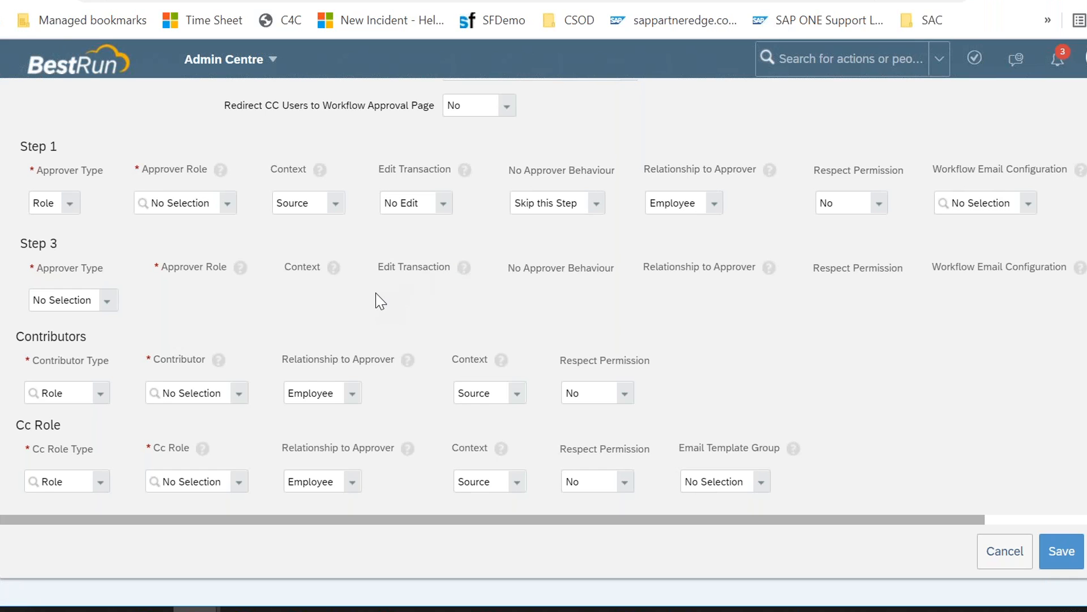
left_click(77, 208)
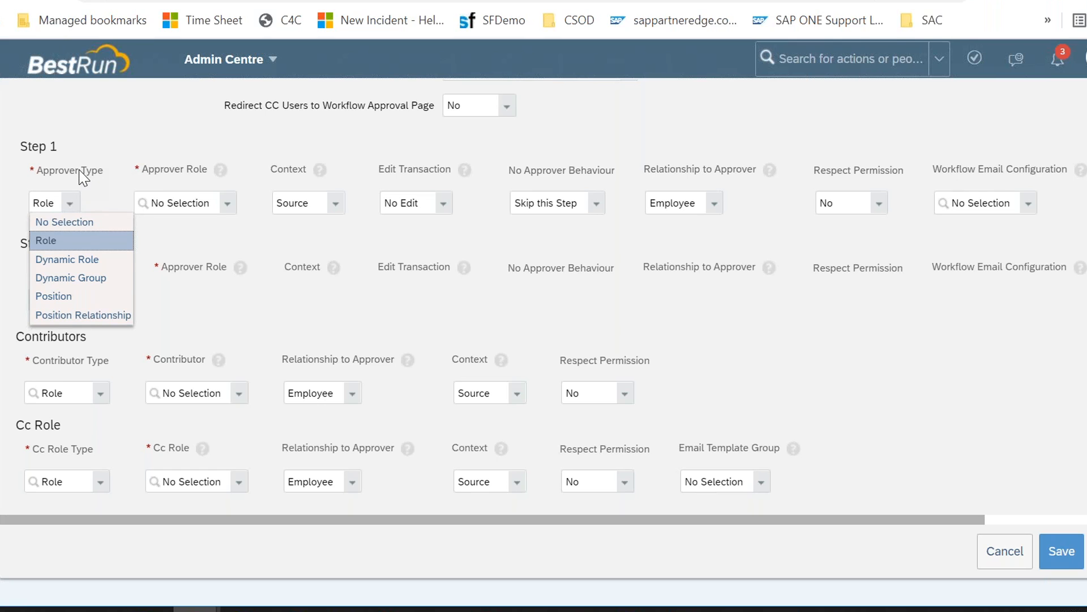
left_click(67, 221)
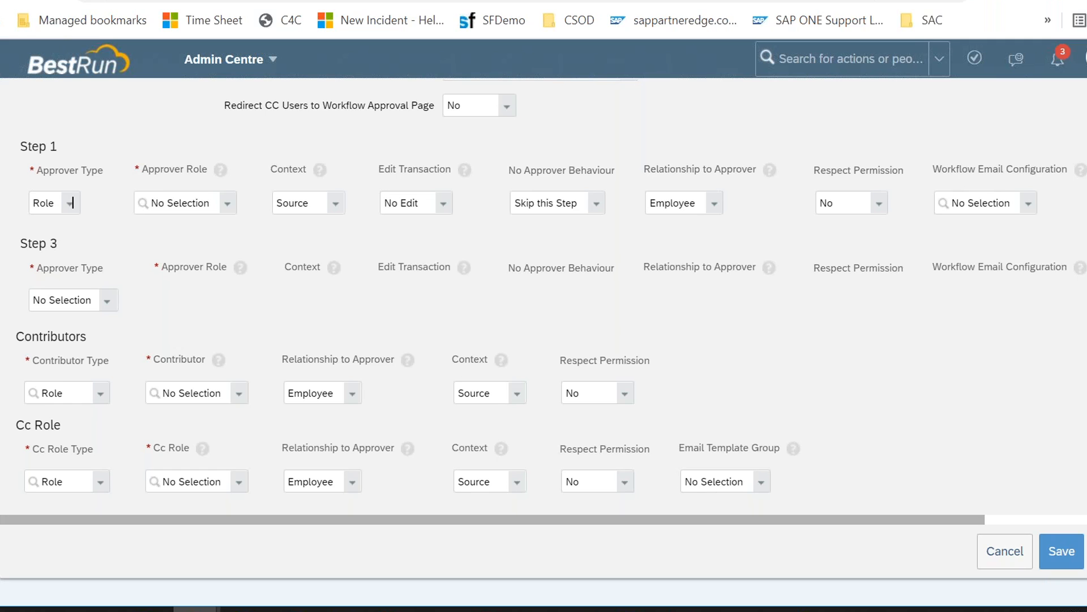
left_click_drag(43, 170, 98, 170)
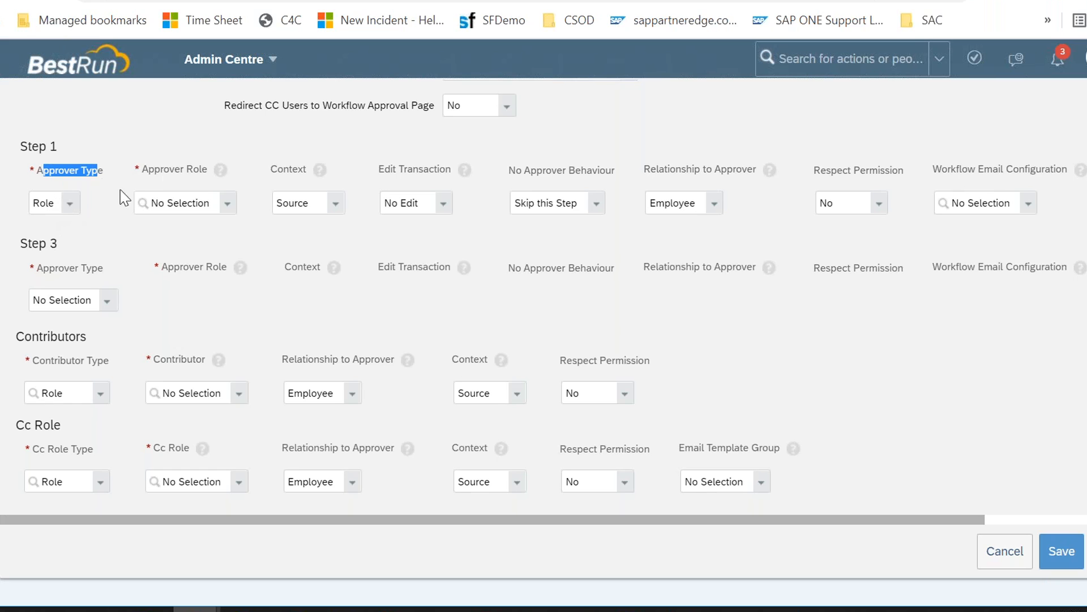
left_click(227, 204)
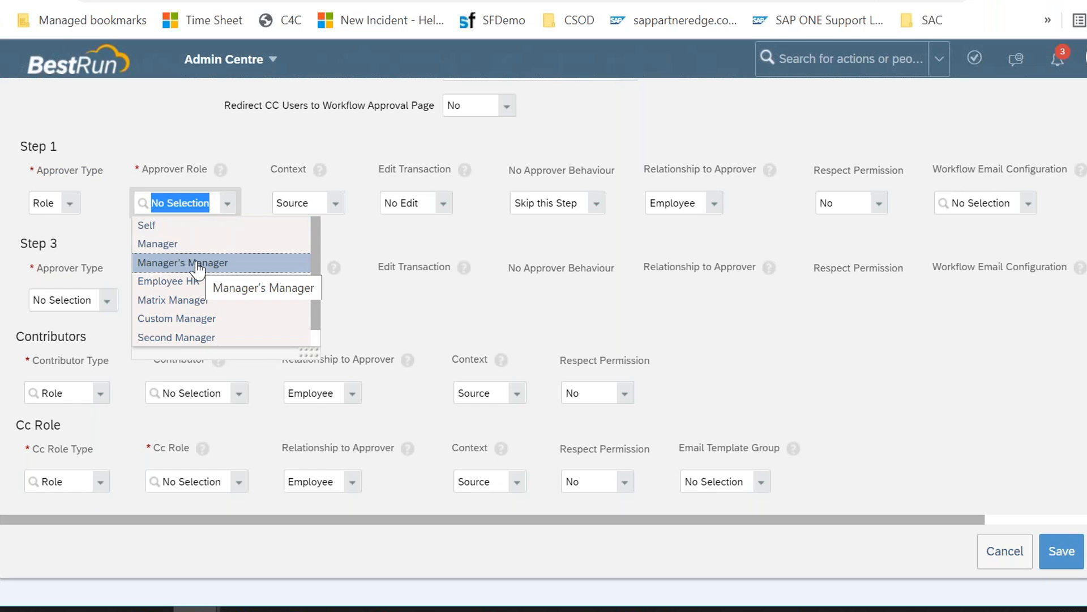
scroll(213, 290, "down", 1)
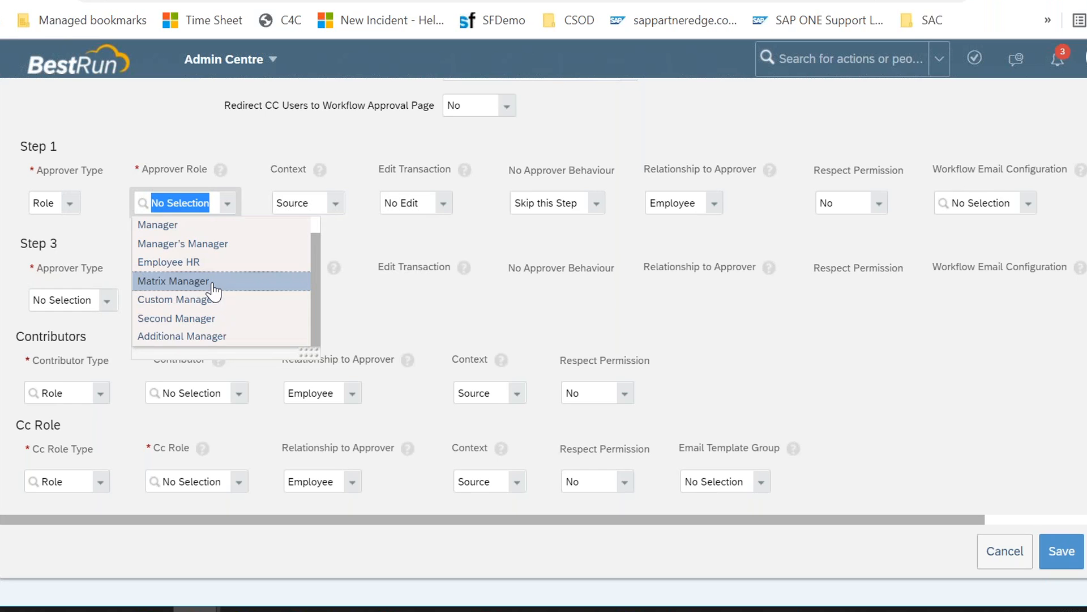
scroll(214, 292, "up", 1)
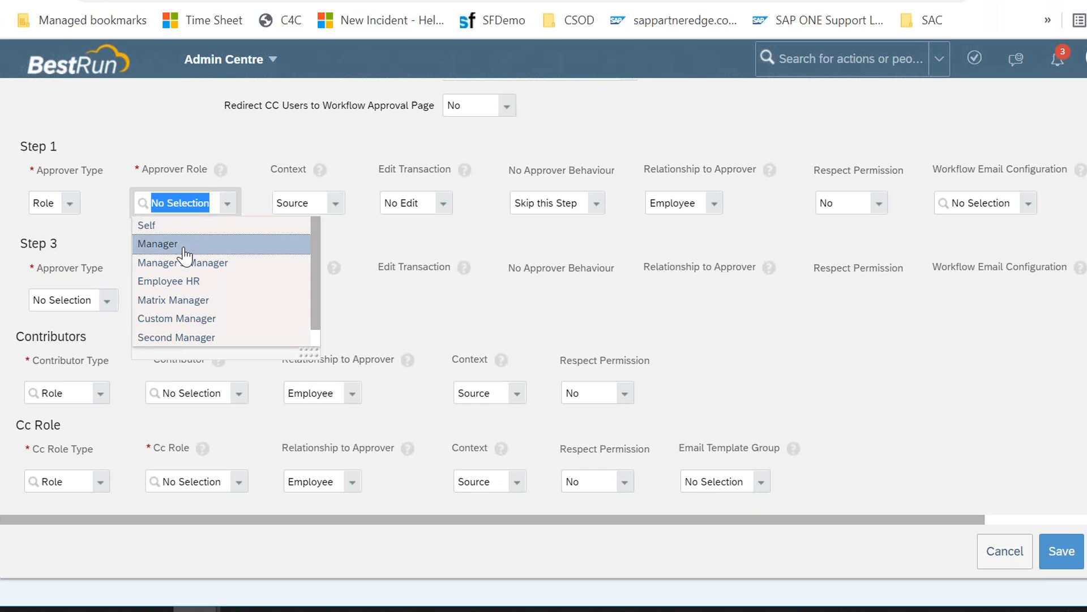
scroll(198, 309, "down", 1)
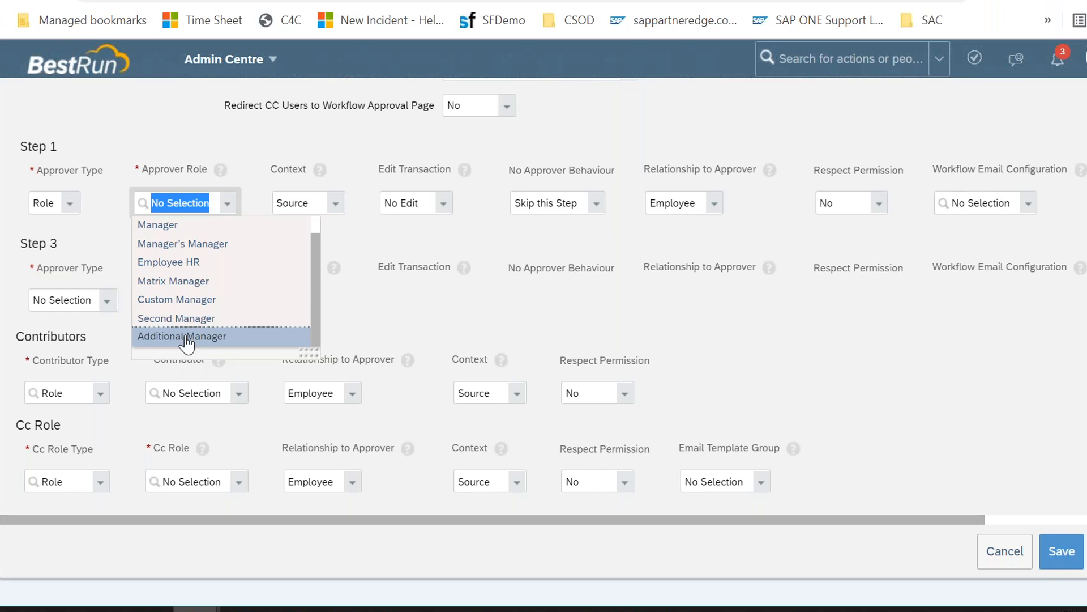
scroll(190, 276, "up", 1)
scroll(193, 281, "down", 1)
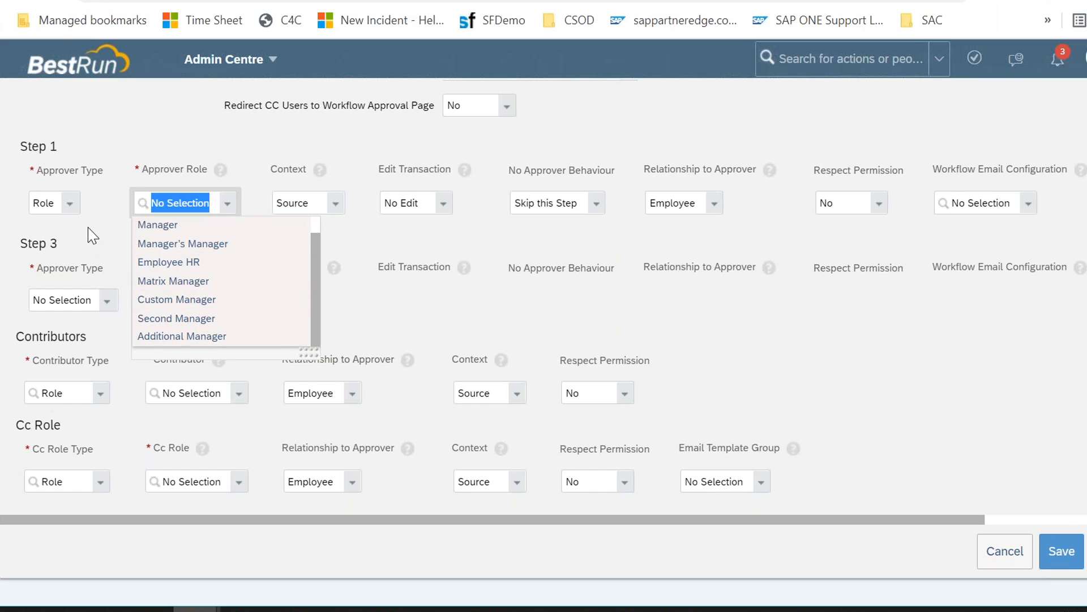
left_click(70, 206)
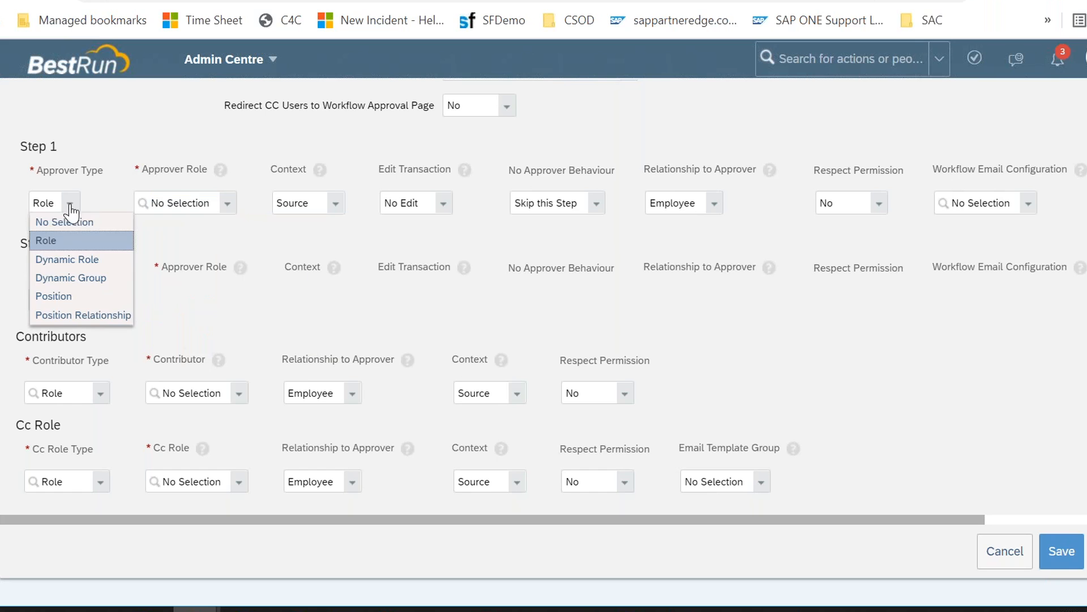
left_click(79, 260)
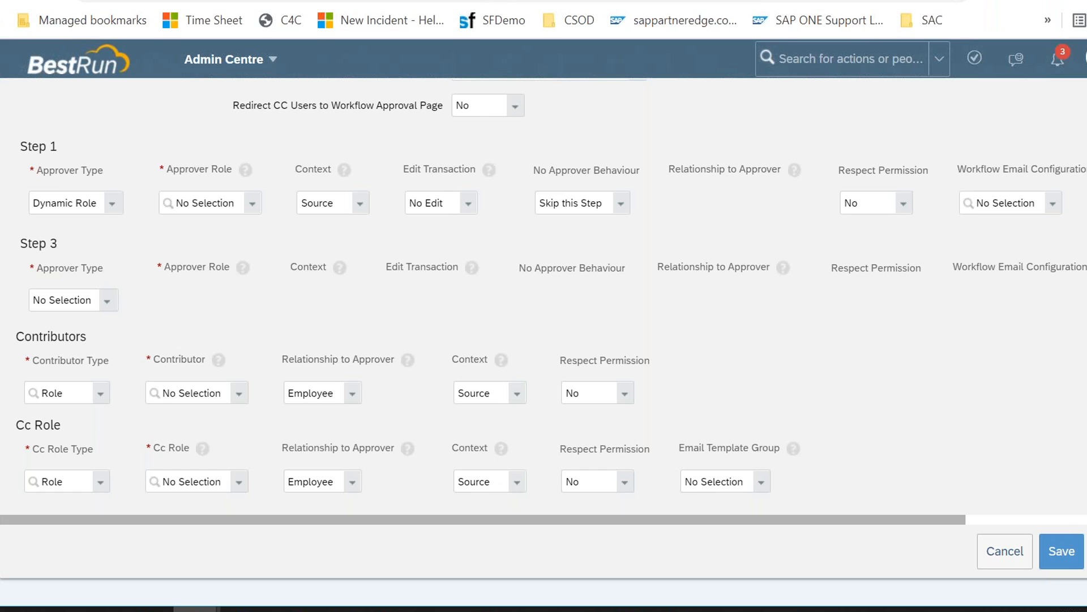
Step: Open Manage Organisation, Pay and Job Structures through the action search
key("alt+Tab")
key("alt+Tab")
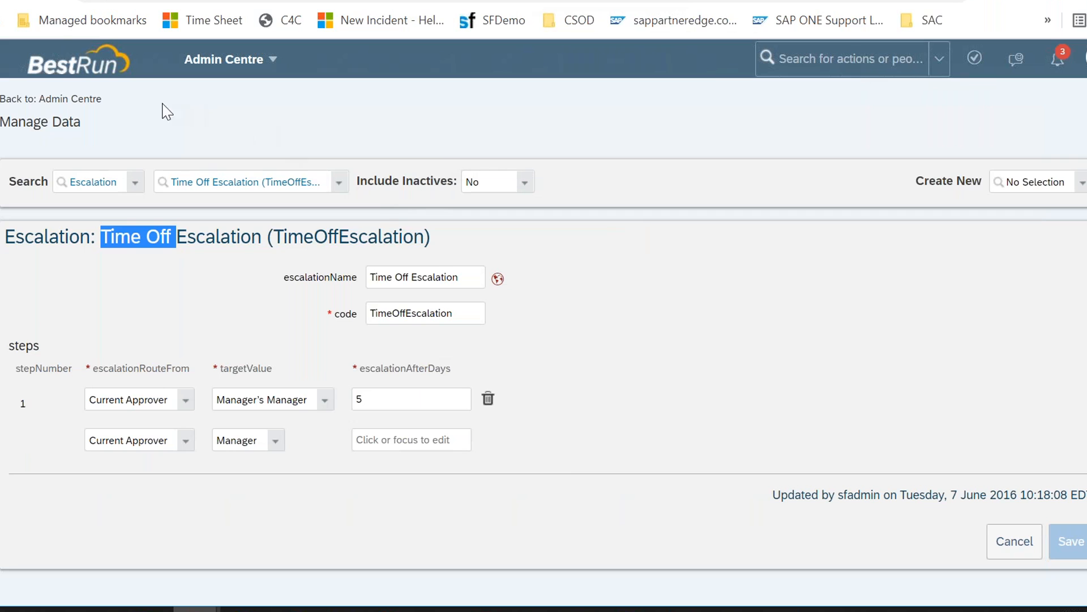
left_click(803, 61)
type("manage org")
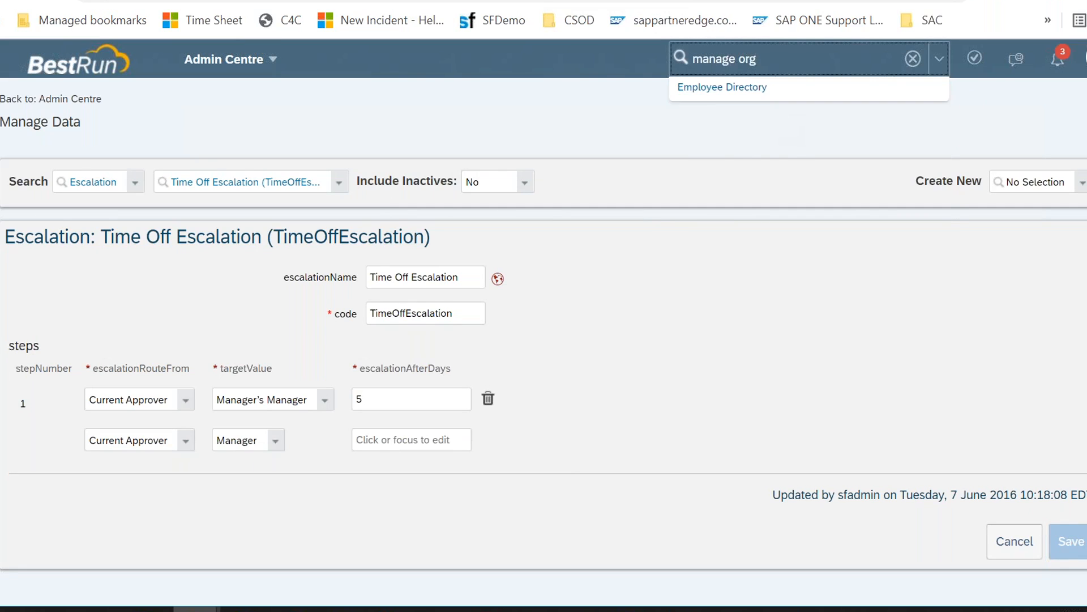
key("Return")
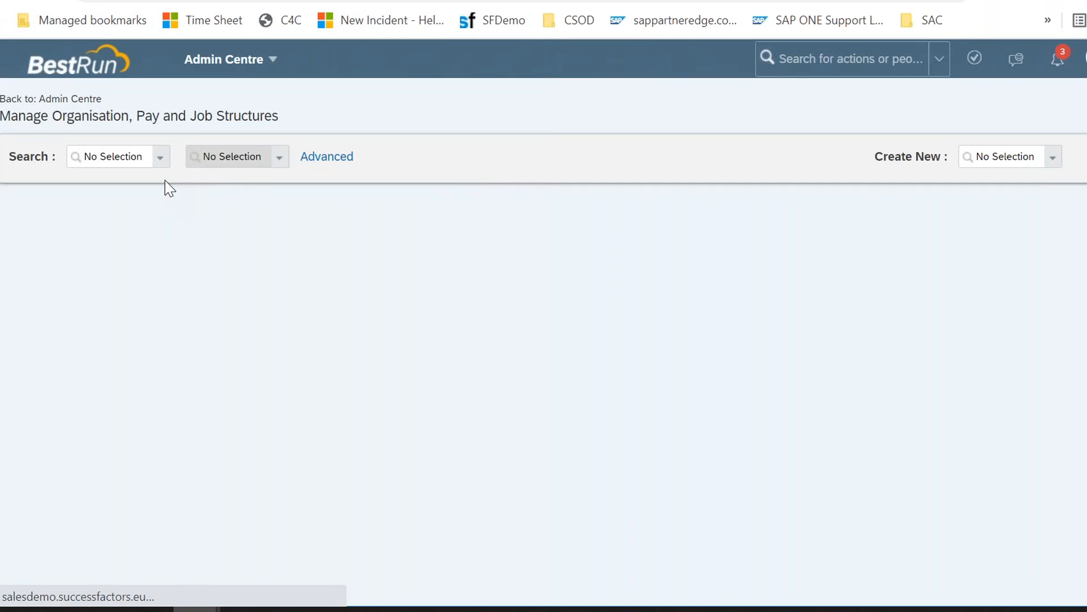
Step: Search for the dynamic role HR Approval (HR) in Manage Organisation, Pay and Job Structures
left_click(113, 156)
type("d")
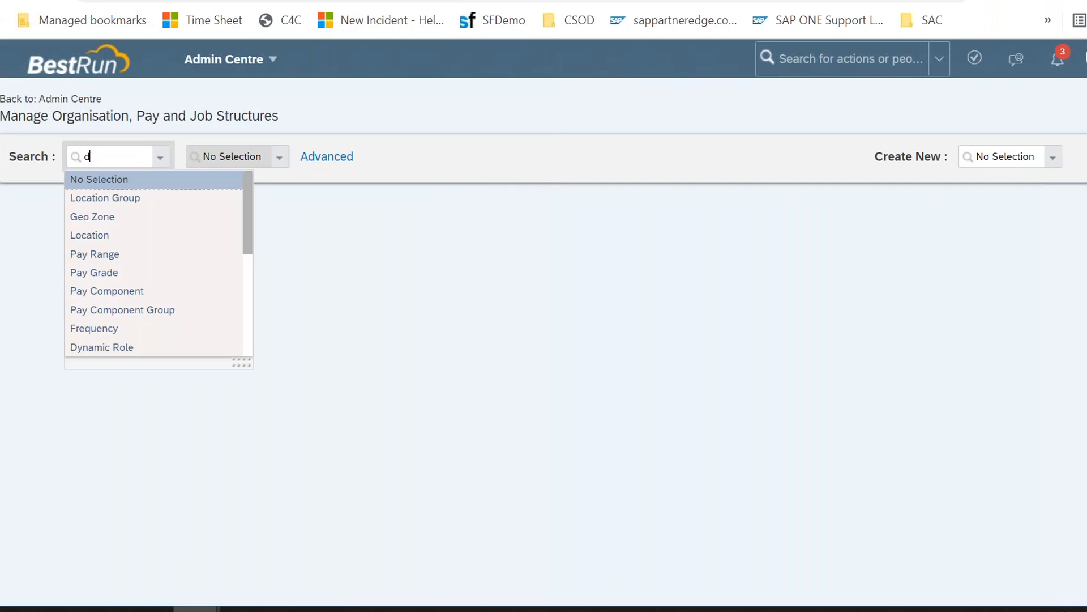
type("ynamic")
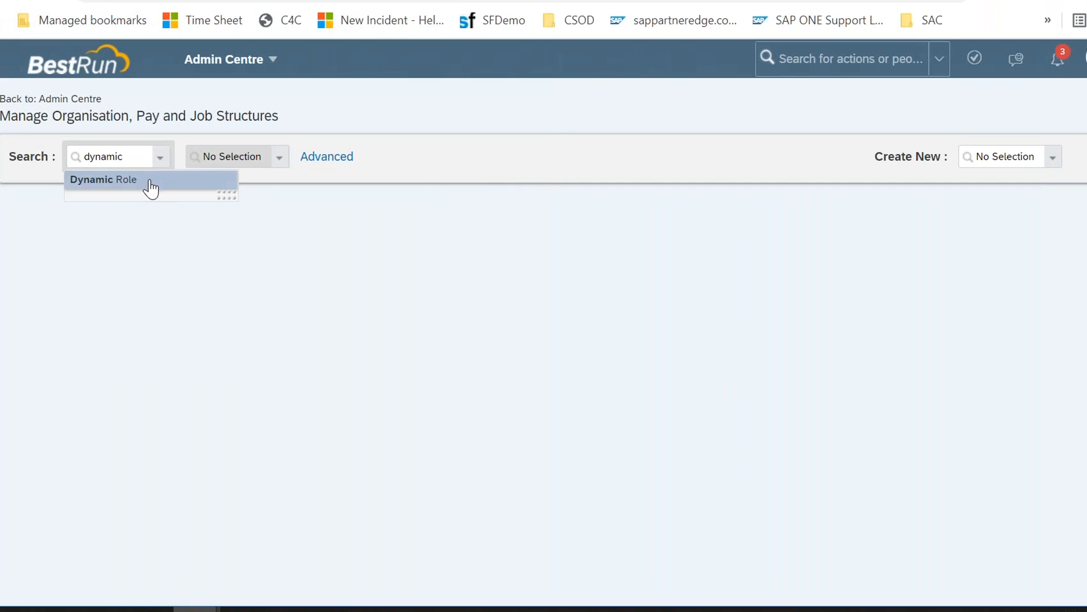
left_click(150, 188)
left_click(286, 166)
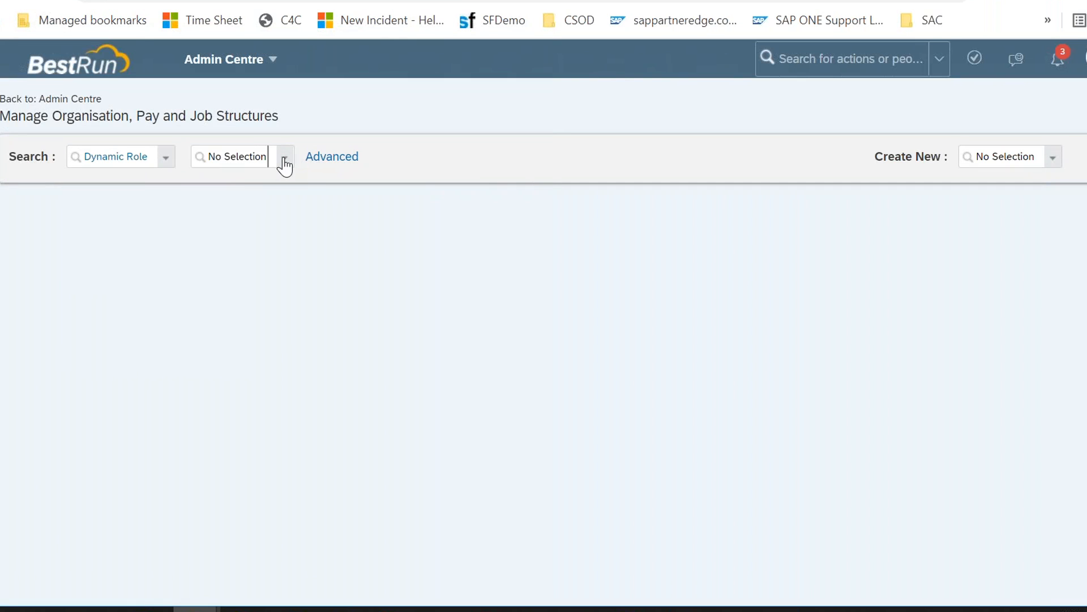
type("hr")
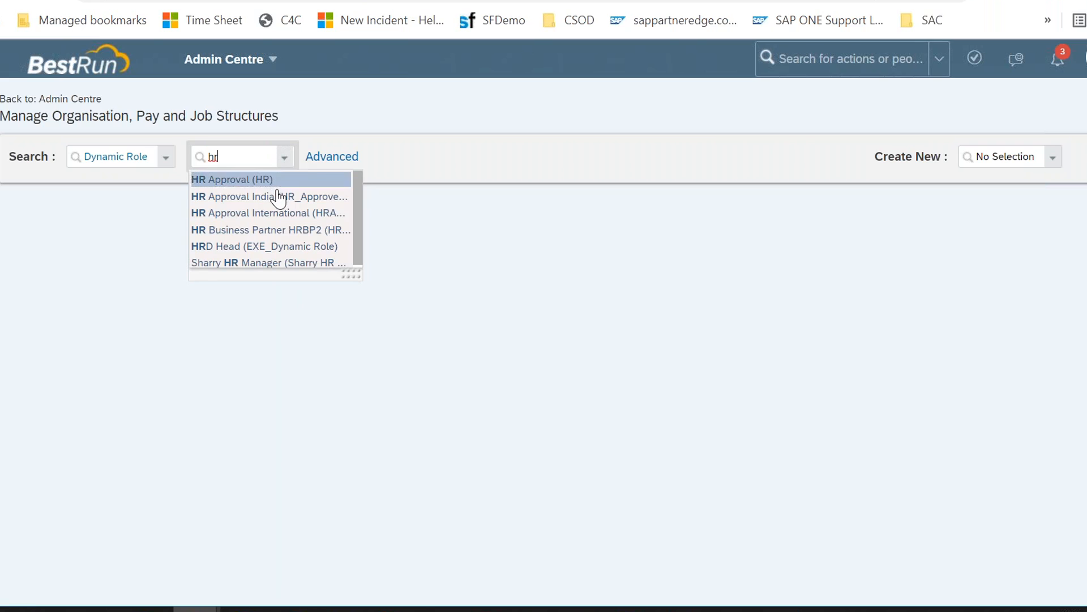
left_click(278, 184)
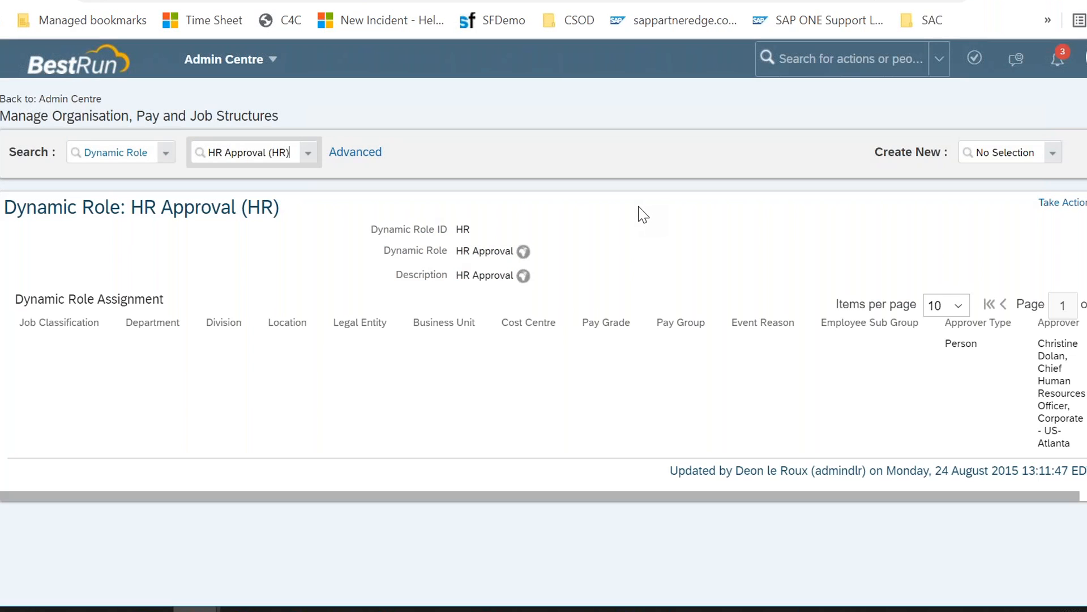
Step: Open HR Approval (HR) for correction and review its assignment columns and approver
left_click(1063, 203)
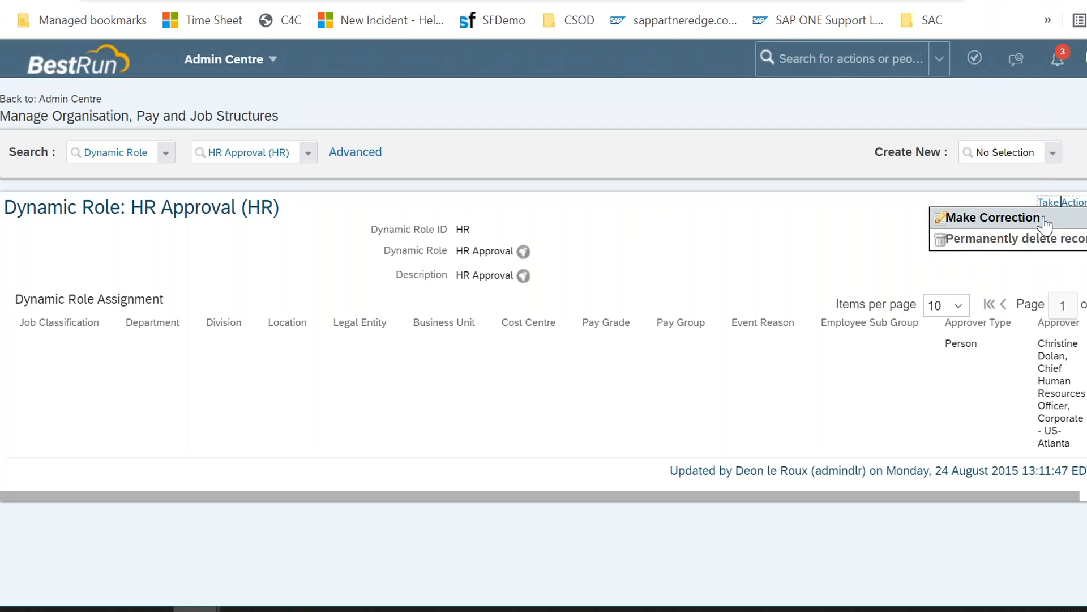
left_click(992, 218)
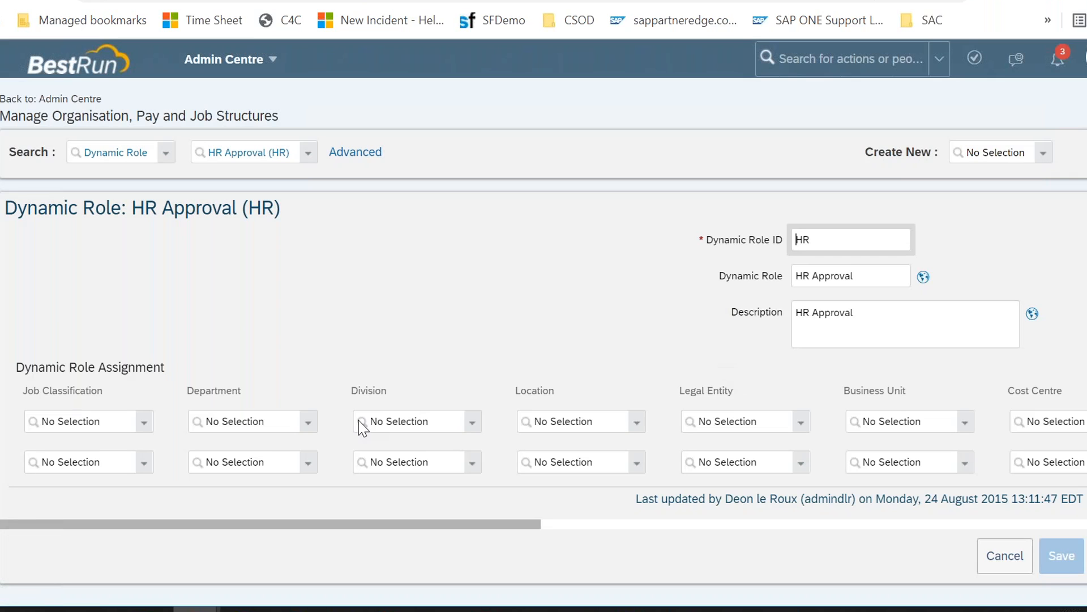
scroll(362, 428, "right", 10)
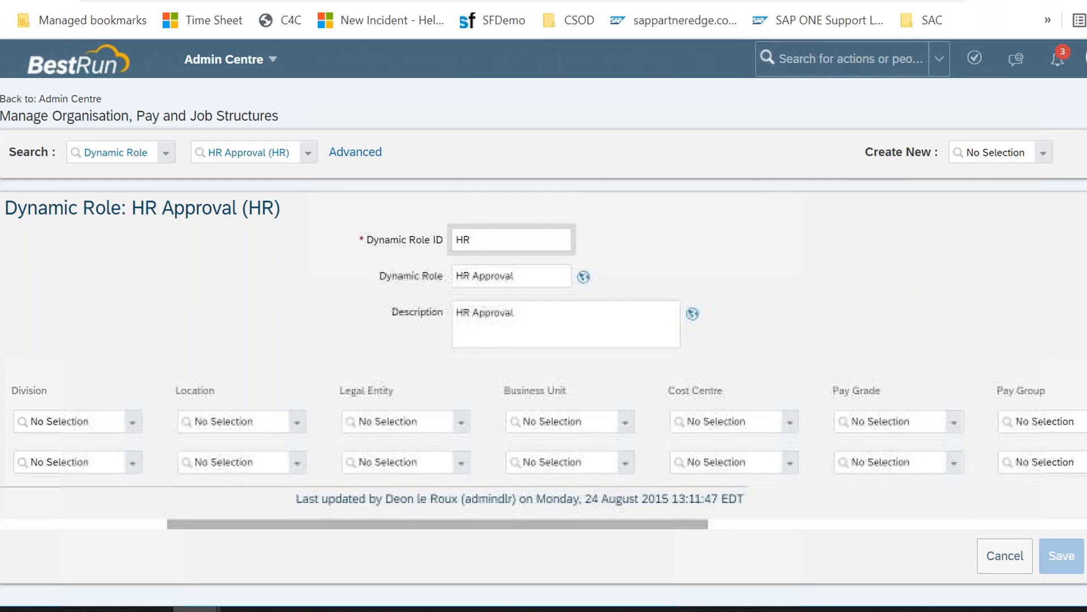
scroll(362, 427, "right", 5)
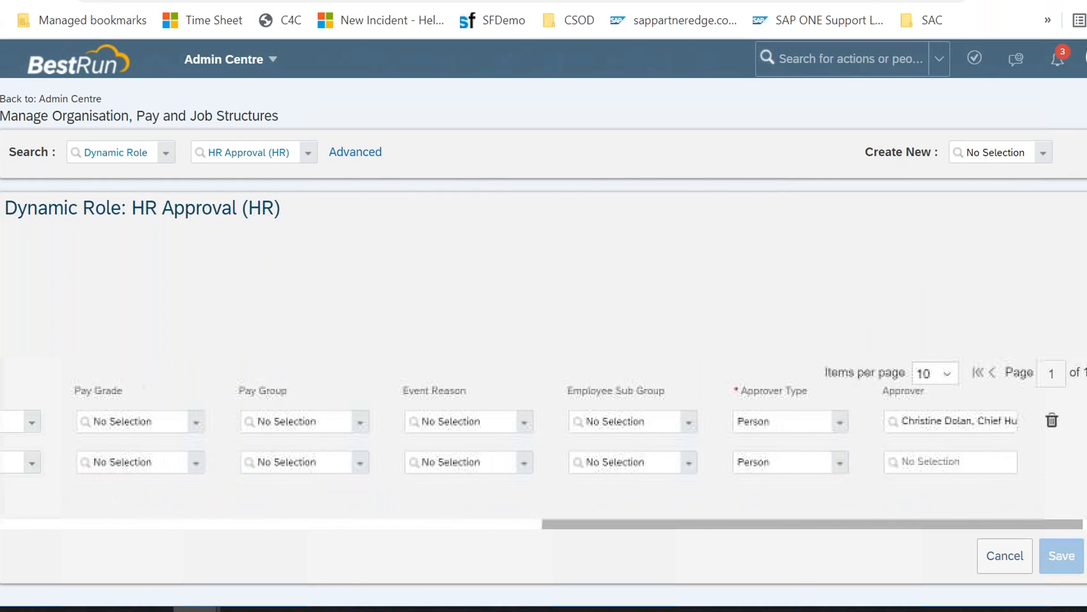
scroll(570, 435, "right", 2)
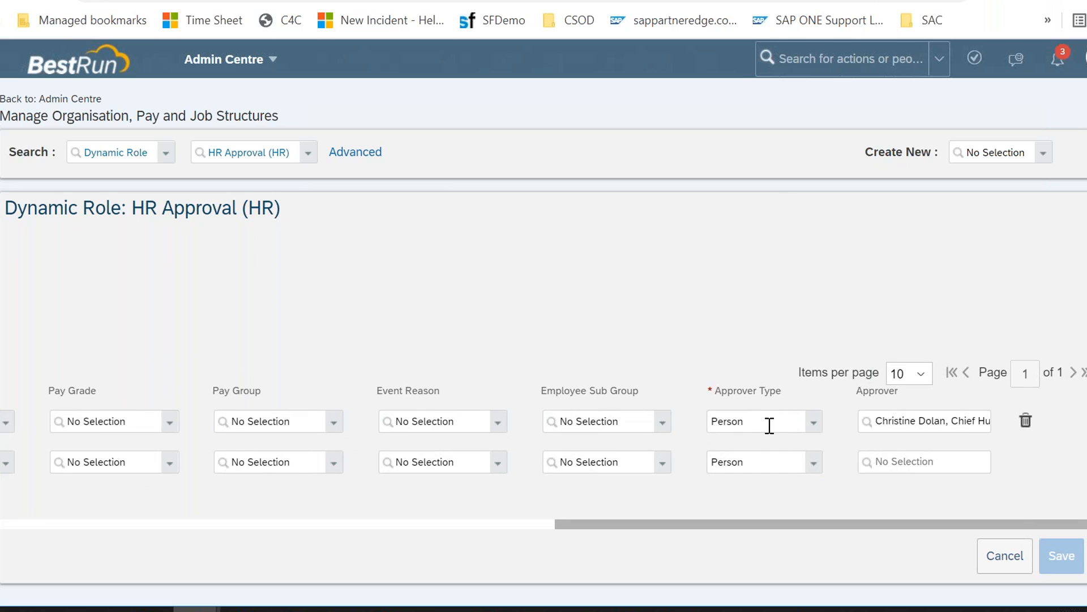
left_click(919, 421)
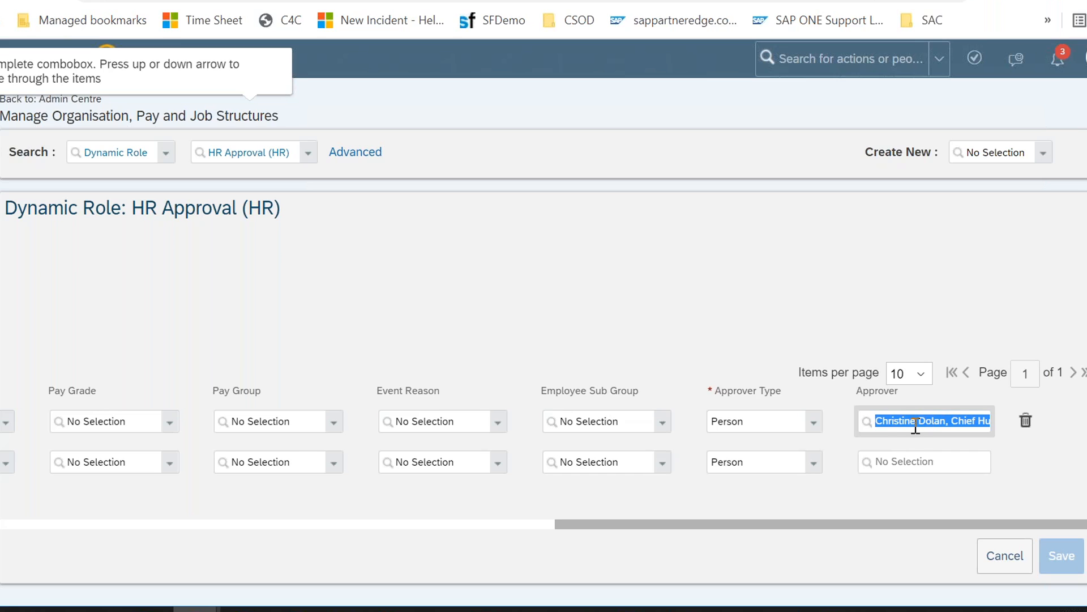
Step: Switch the search to the dynamic role HR Approval India (HR_Approve_India)
left_click(308, 162)
key("ctrl+a")
type("hr")
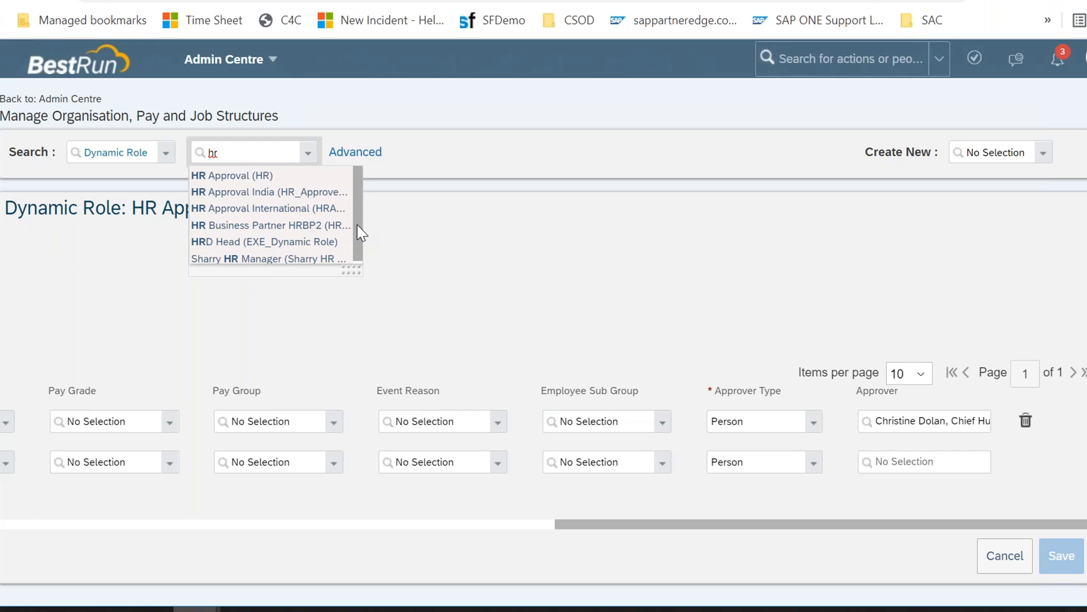
left_click(277, 193)
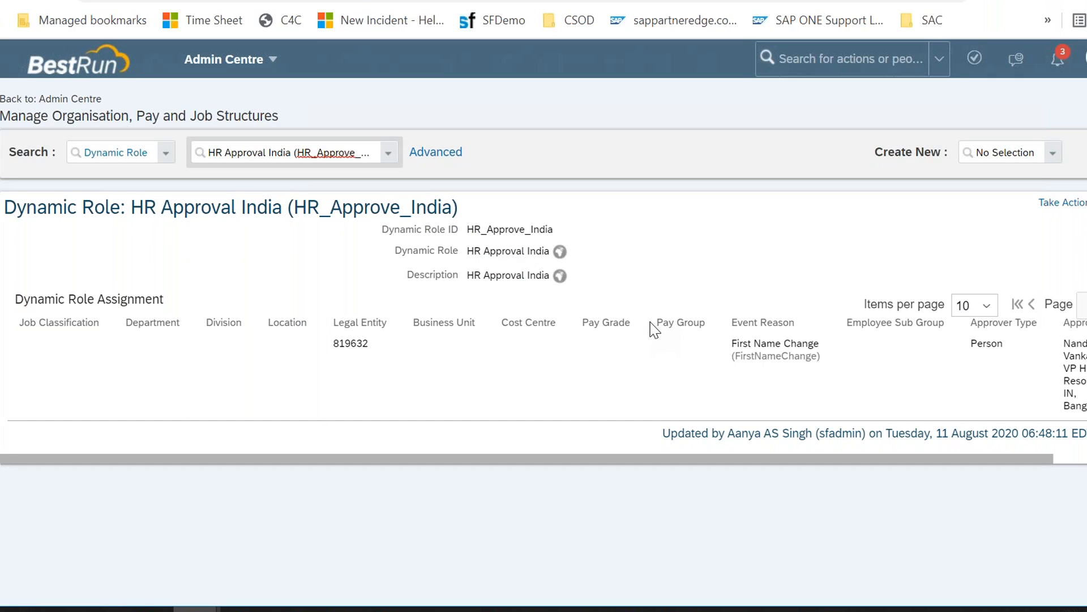
Step: Open HR Approval India for correction and review its legal entity, event reason and approver assignments
left_click(1059, 202)
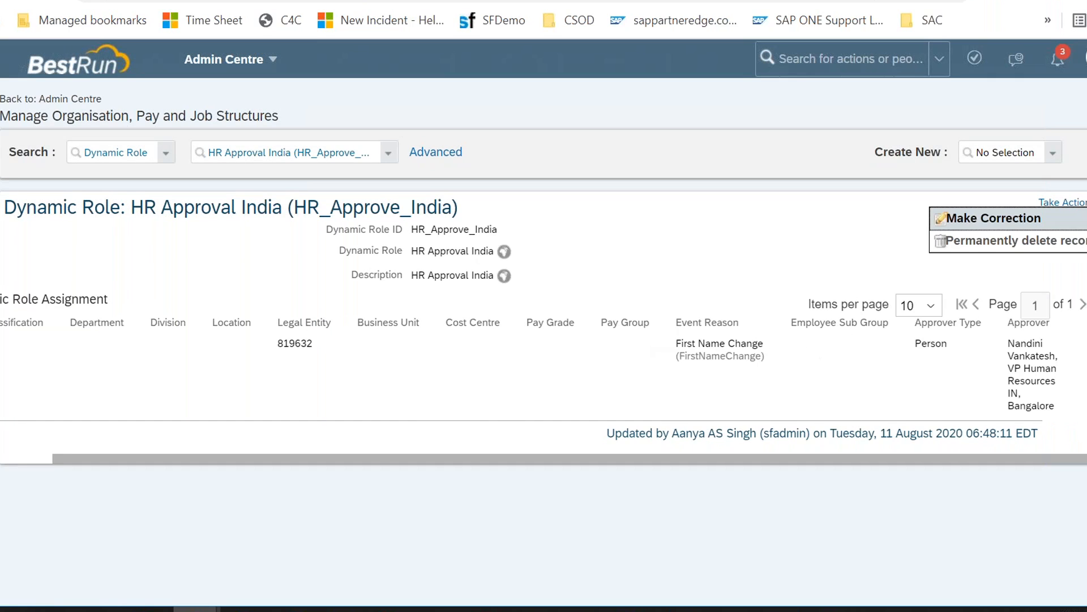
left_click(1047, 221)
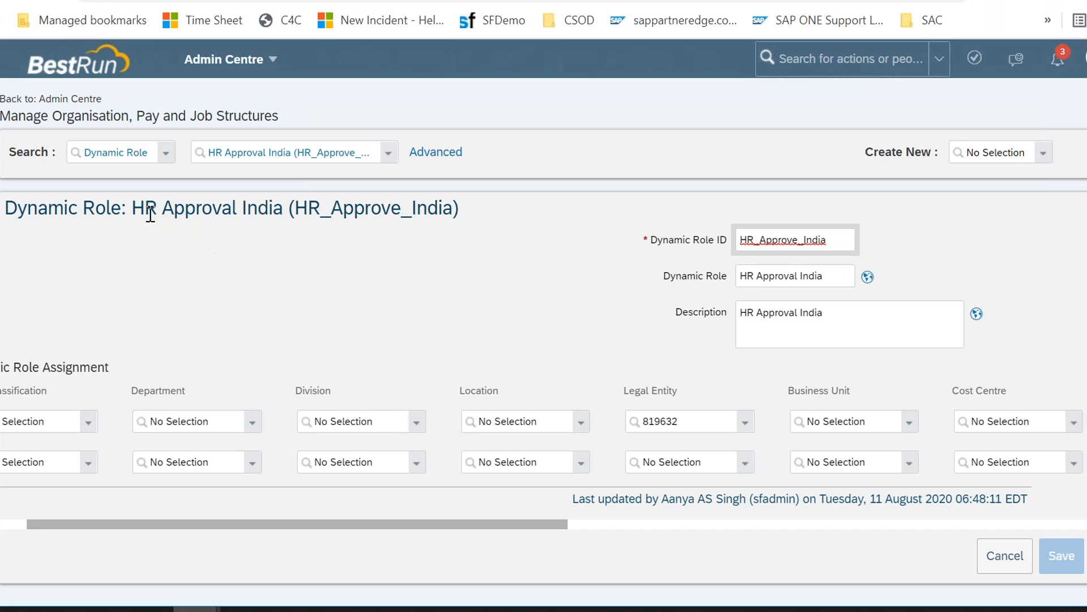
left_click_drag(133, 208, 312, 216)
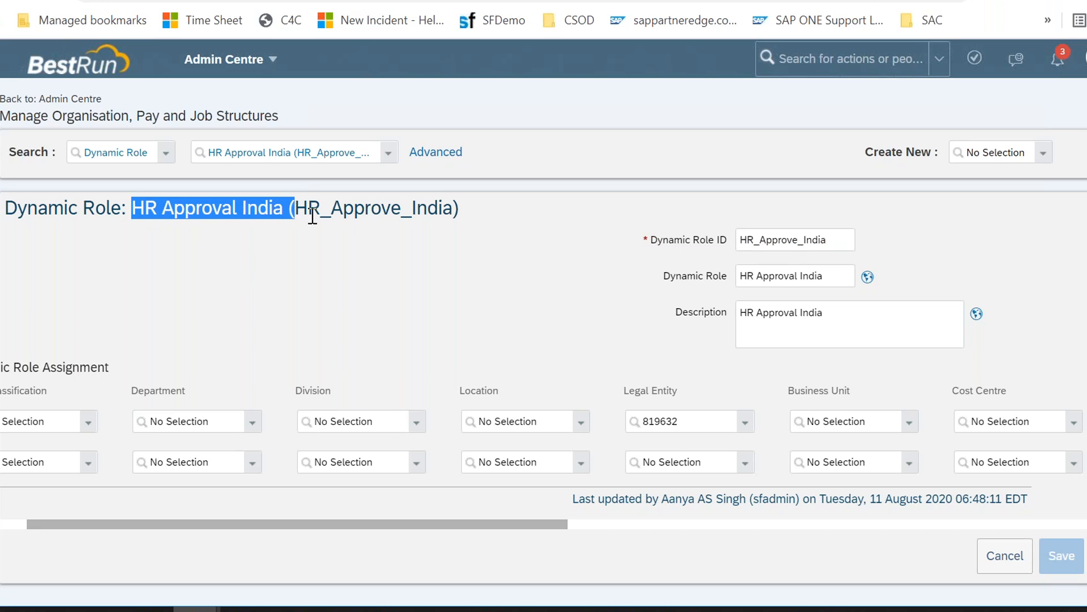
left_click(690, 423)
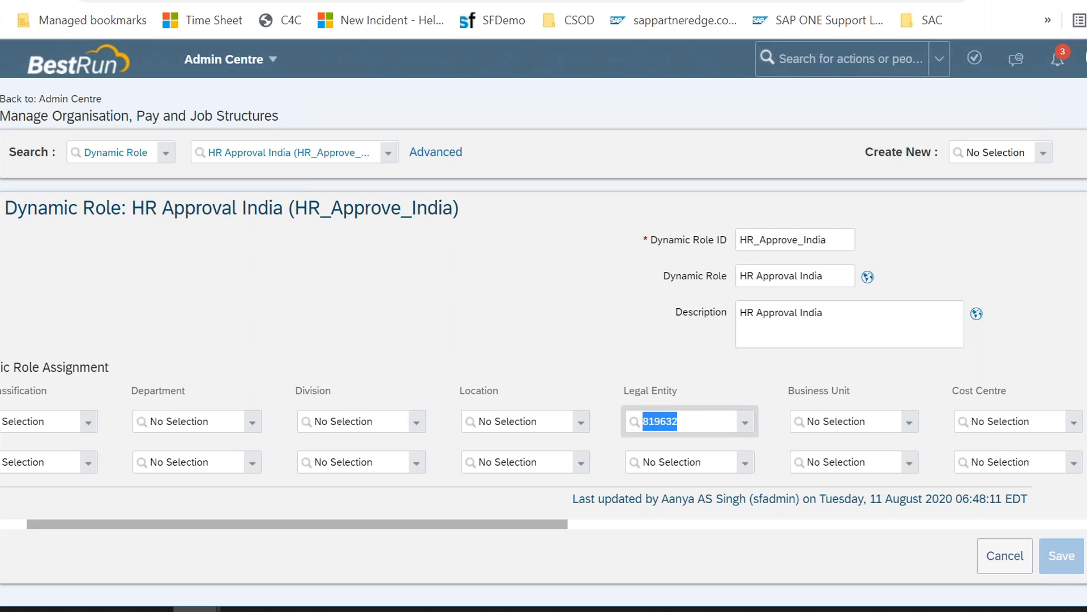
scroll(821, 422, "right", 10)
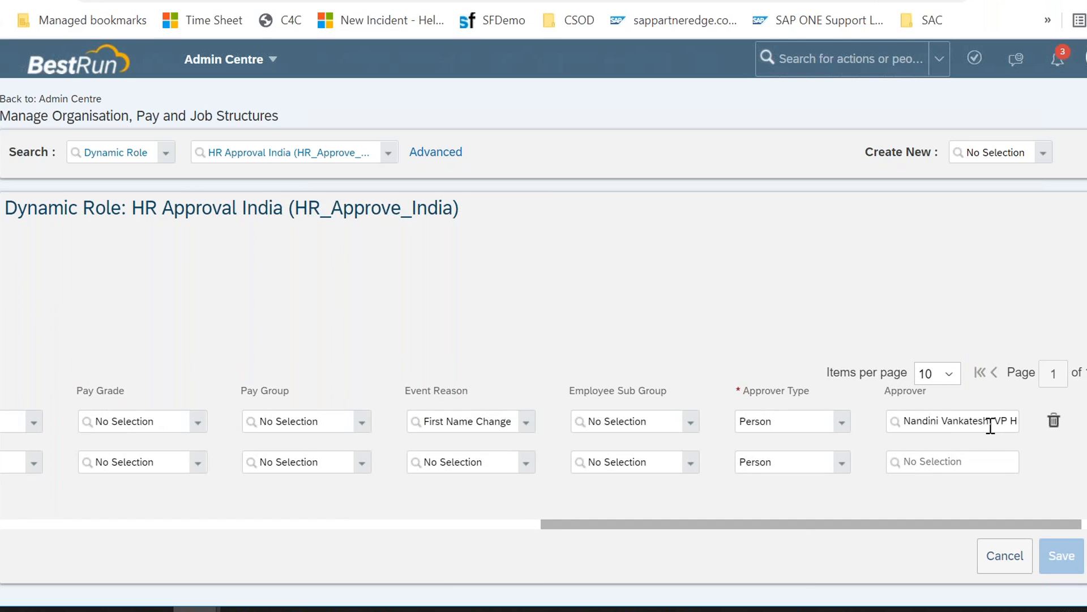
scroll(421, 391, "left", 5)
scroll(381, 391, "left", 4)
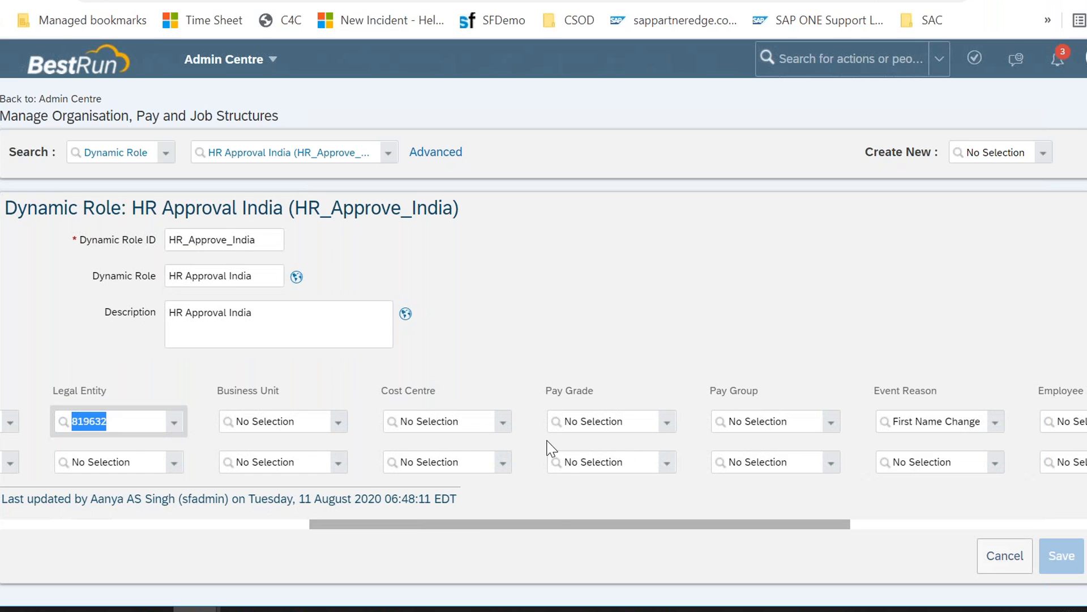
scroll(548, 448, "right", 9)
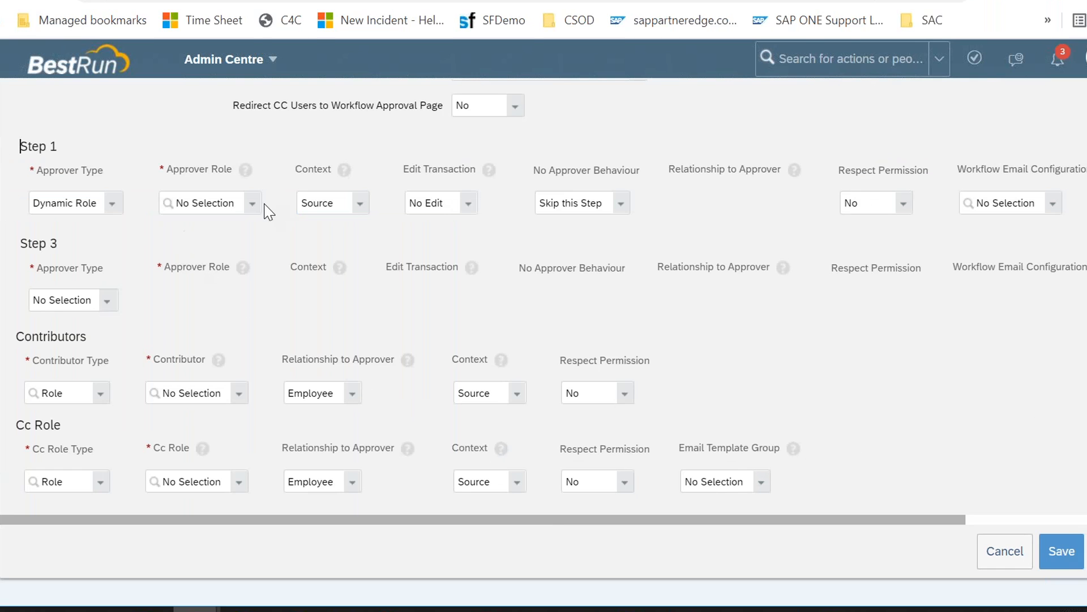
Step: In the workflow, set Step 1's Approver Type to Dynamic Group and browse its Approver Role options
left_click(252, 204)
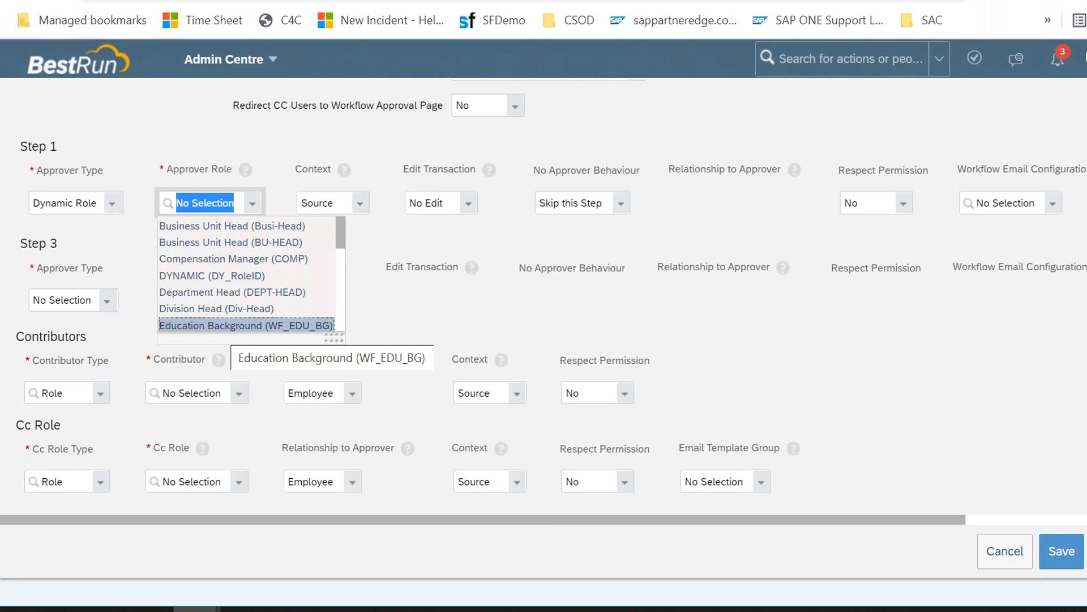
left_click(113, 205)
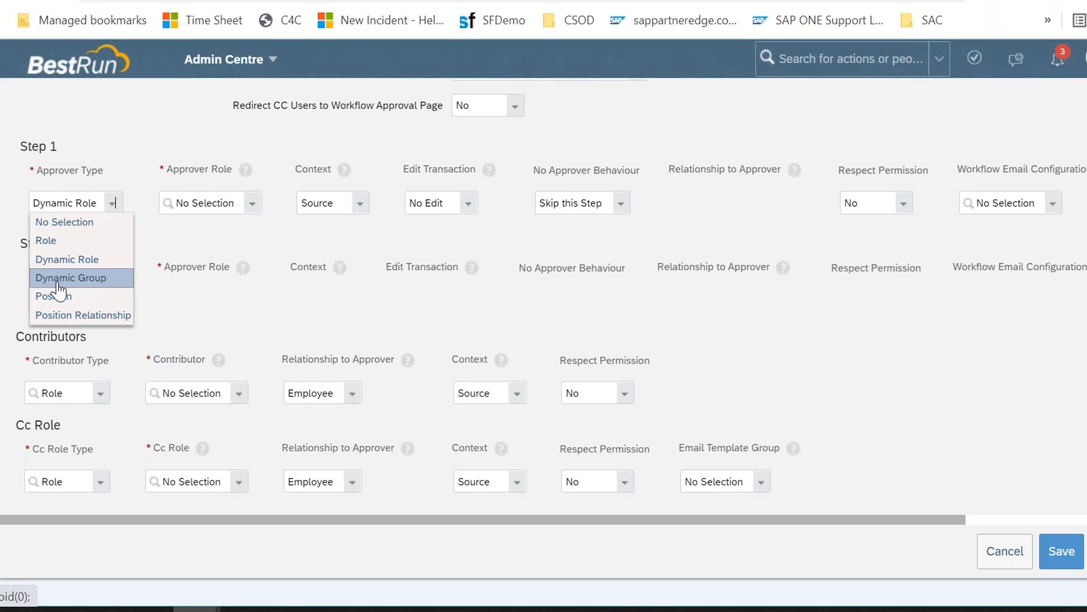
left_click(85, 283)
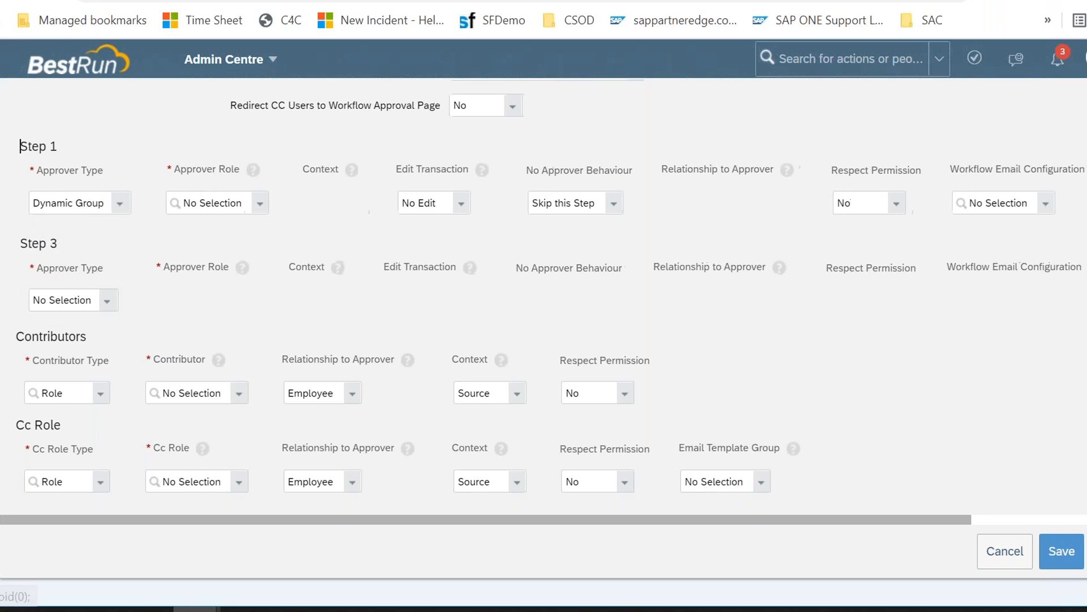
left_click(259, 205)
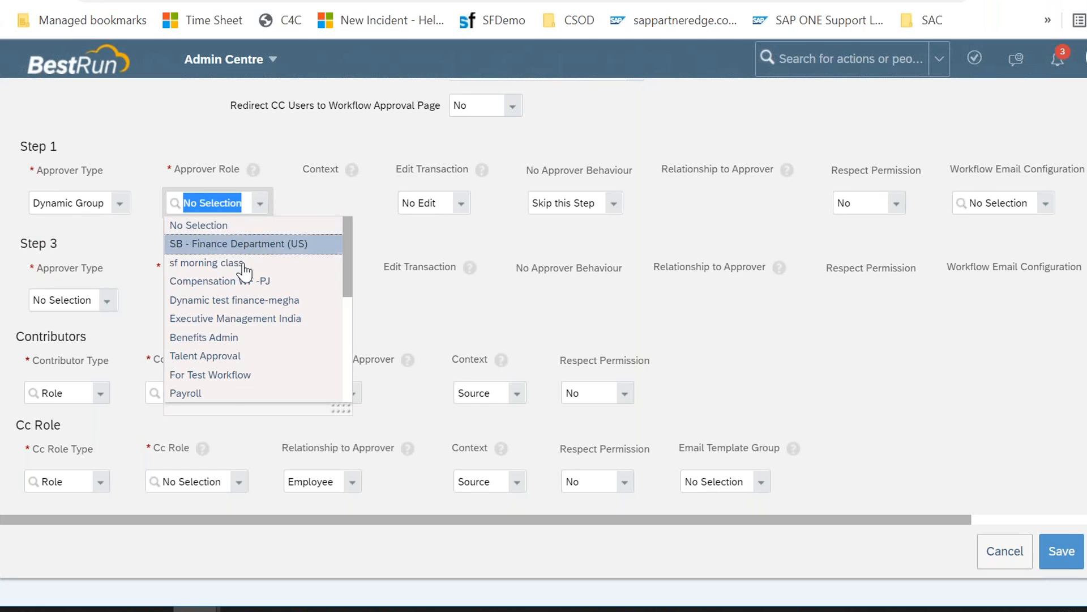
Step: Open Manage Workflow Groups through the action search and start creating a new group
left_click(287, 150)
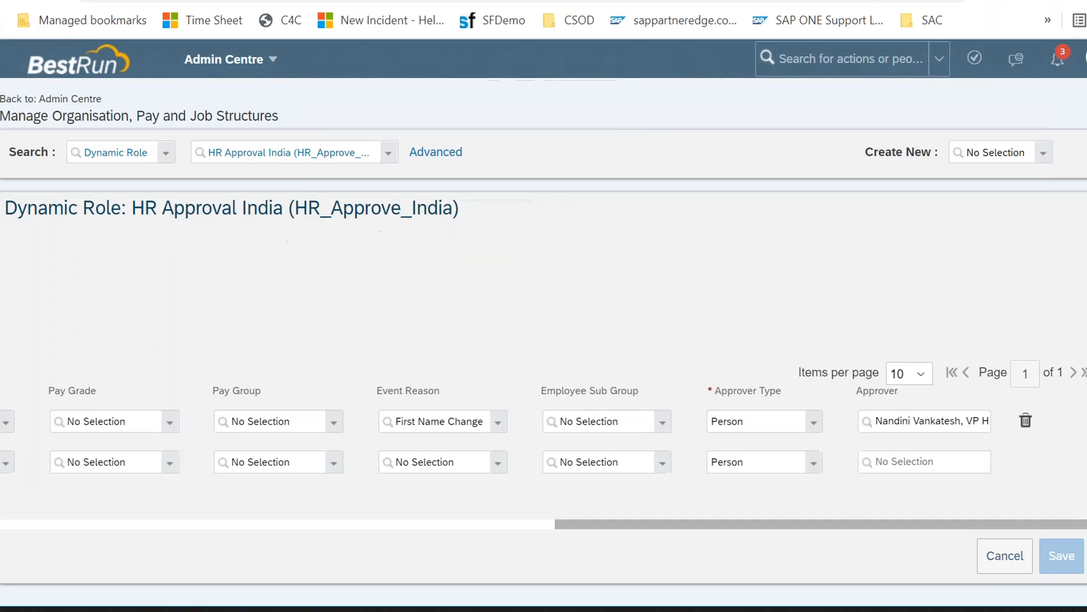
left_click(809, 62)
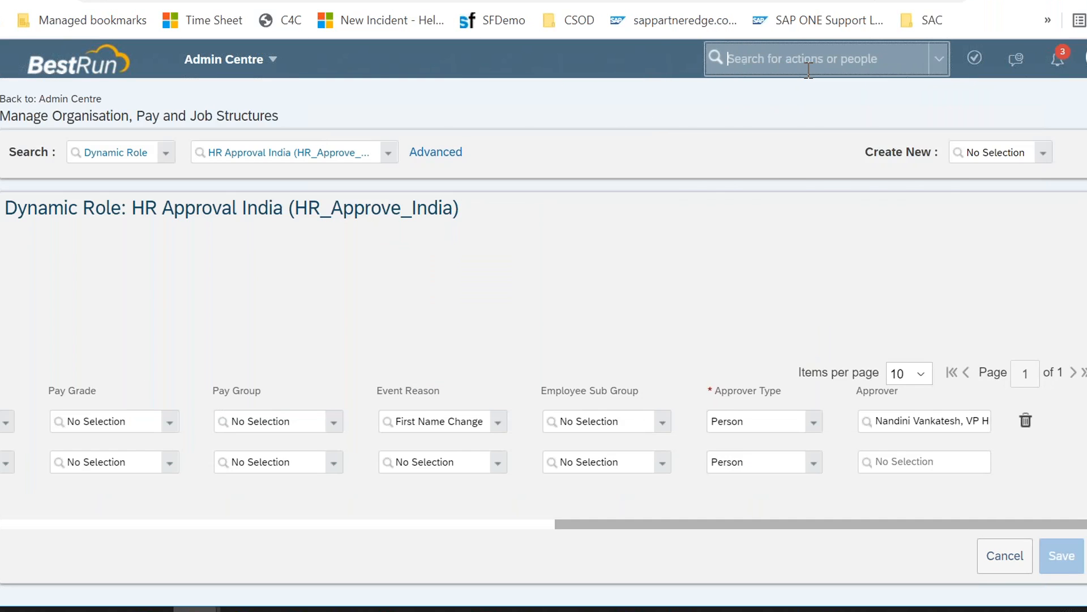
type("work")
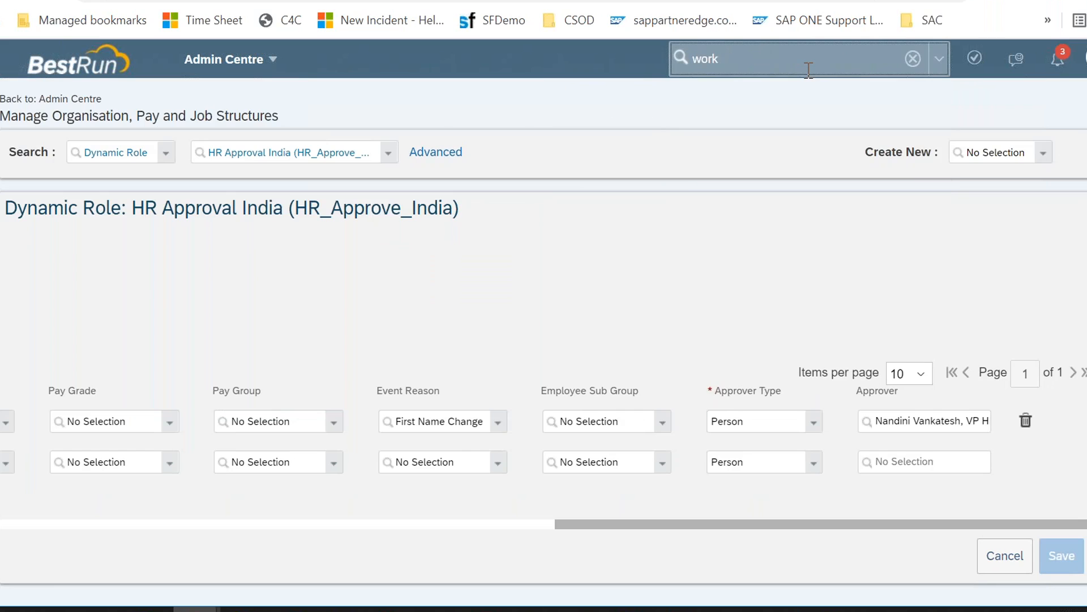
type("flow group")
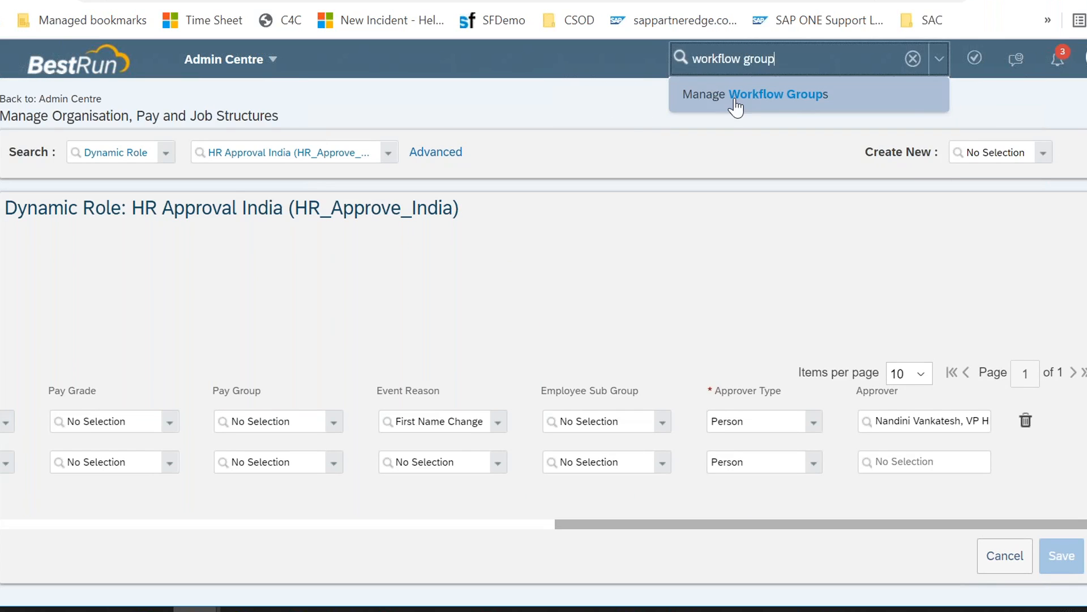
left_click(756, 100)
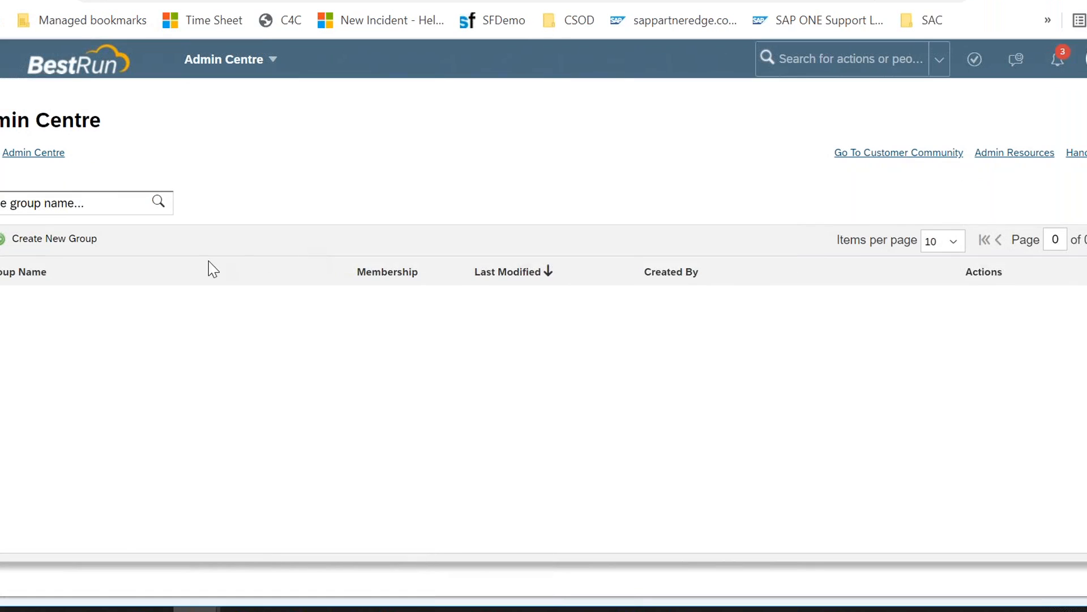
left_click(59, 242)
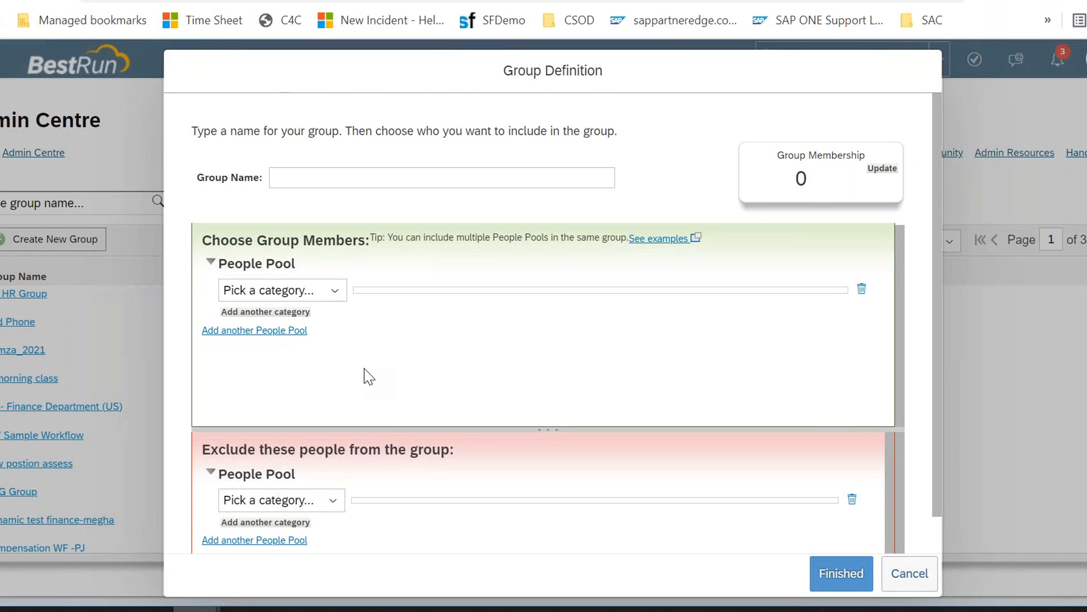
scroll(369, 376, "down", 1)
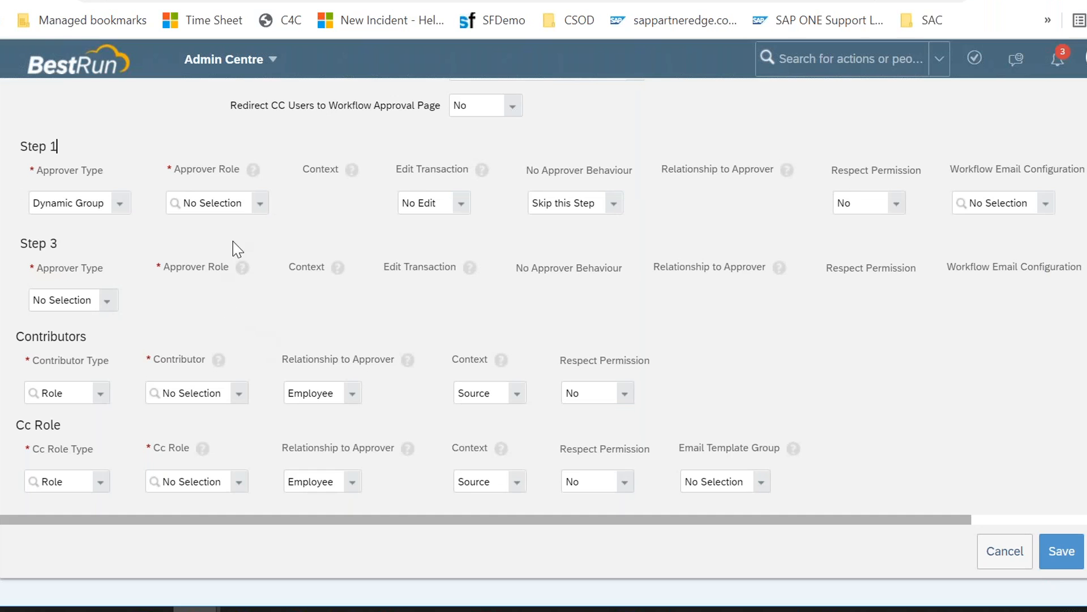
Step: Review Step 1's dynamic group options and set its Approver Type to Position
left_click(260, 205)
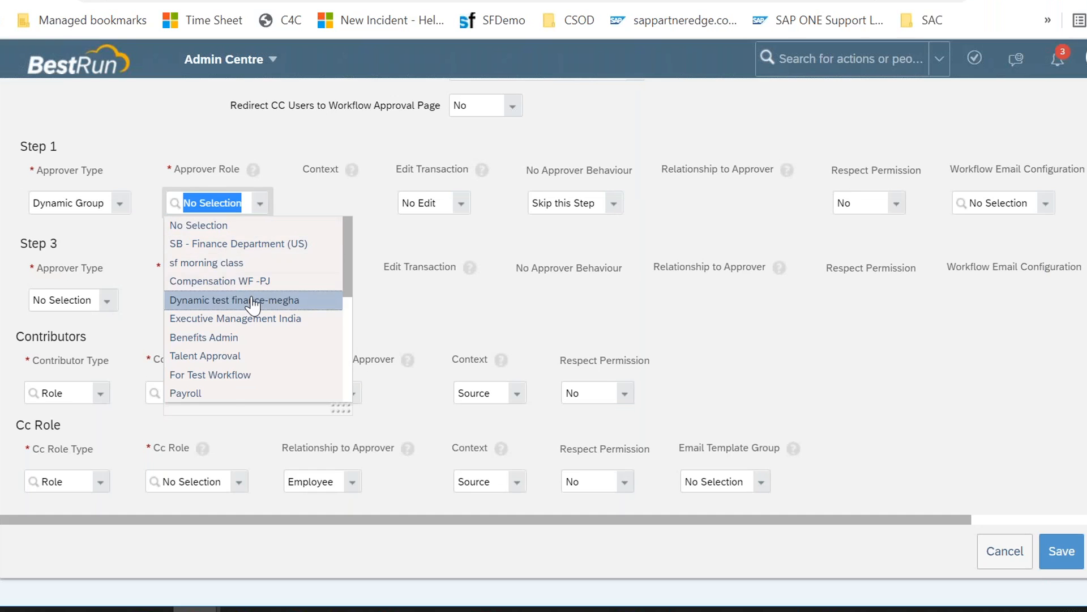
scroll(253, 306, "down", 3)
left_click(126, 188)
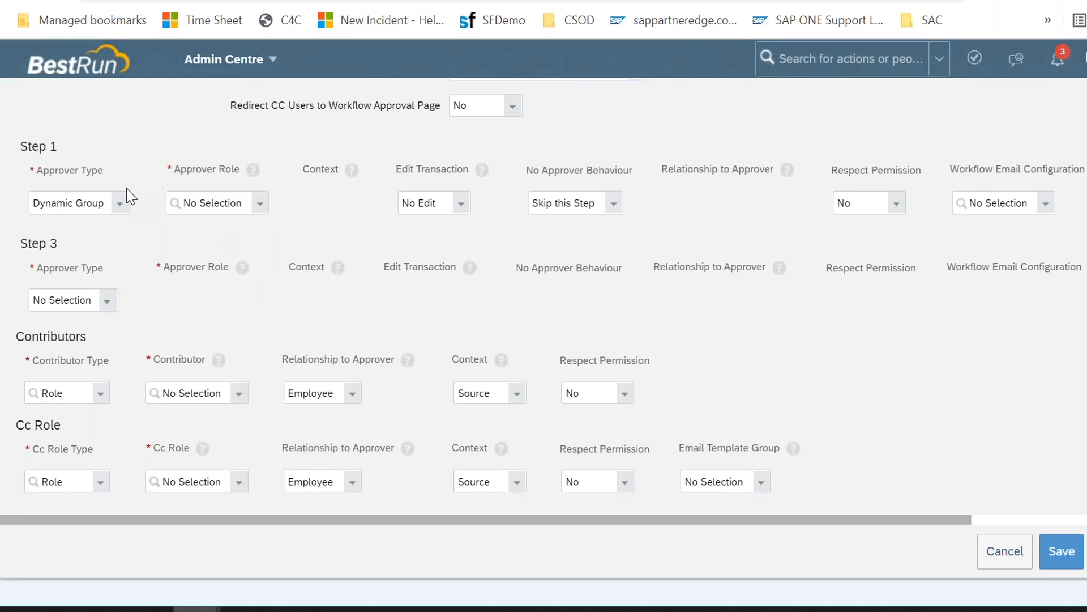
left_click(121, 204)
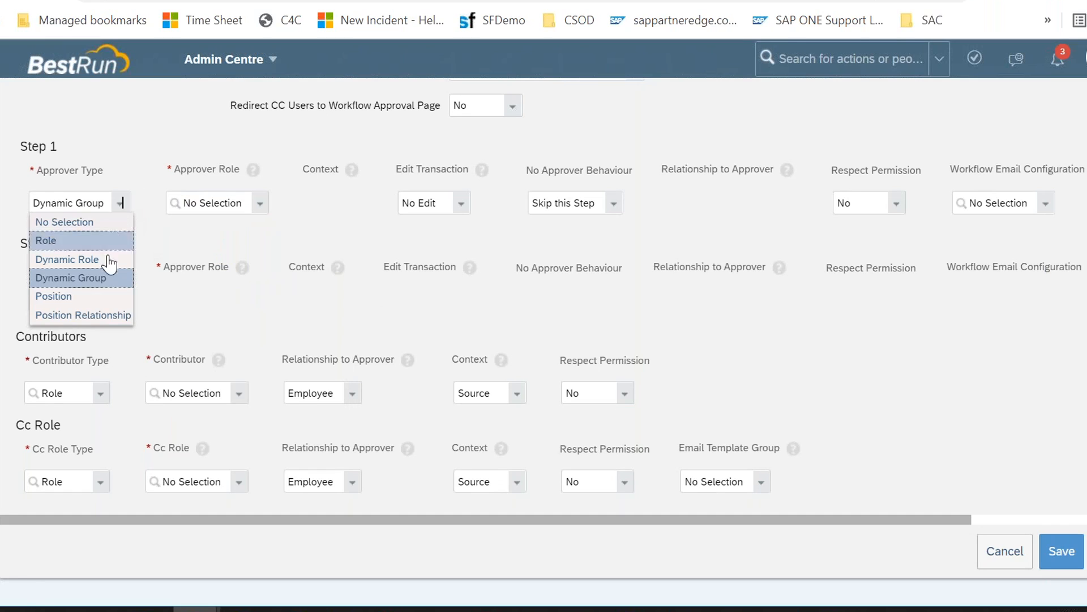
left_click(93, 296)
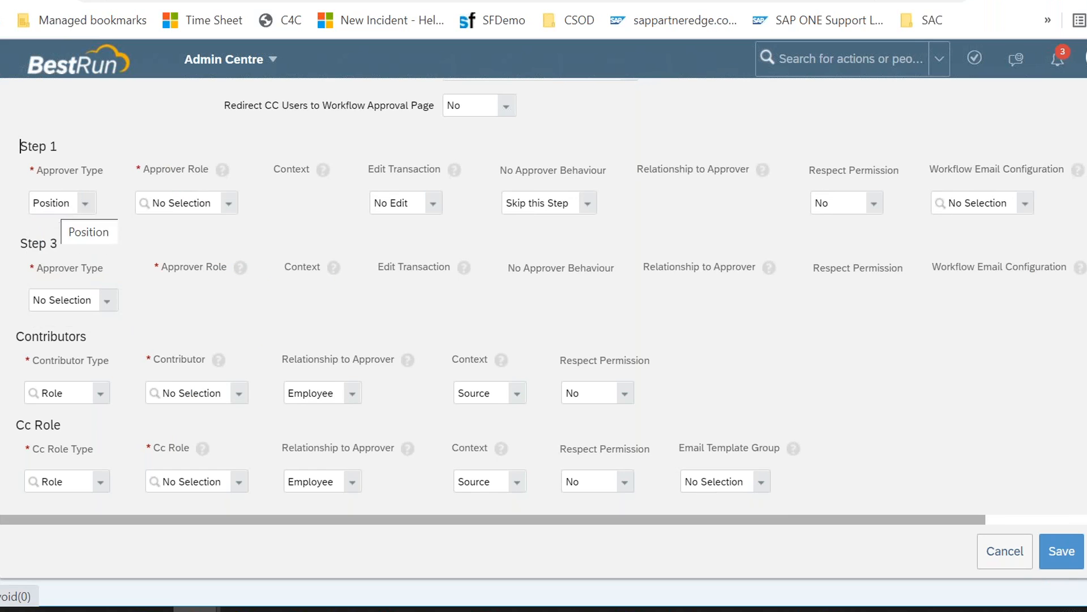
Step: Select position Analyst (3001046) as Step 1's approver role and reopen the Approver Type options
left_click(226, 210)
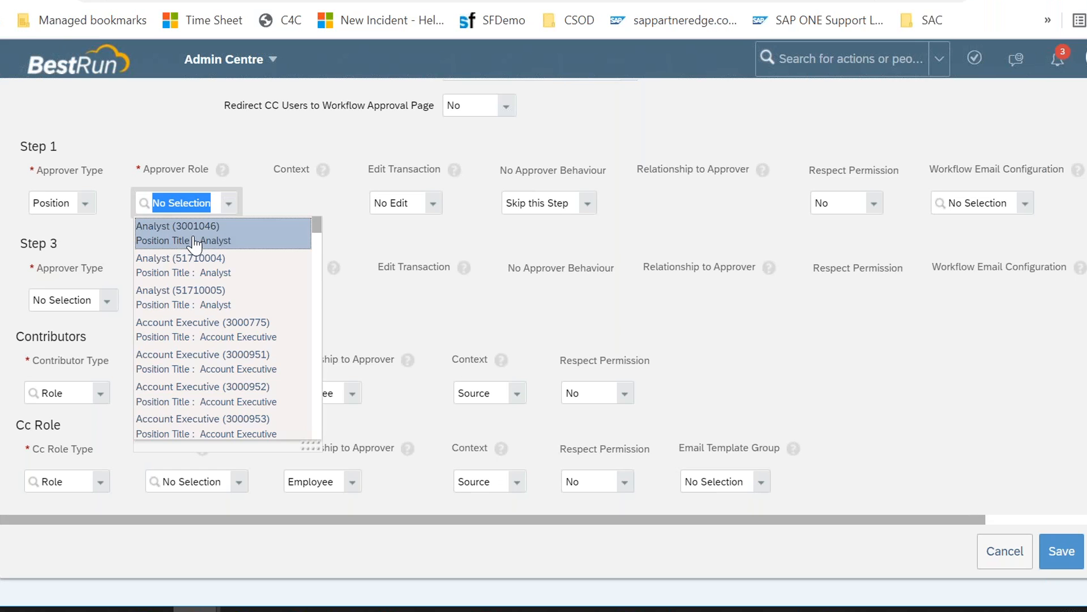
left_click(168, 241)
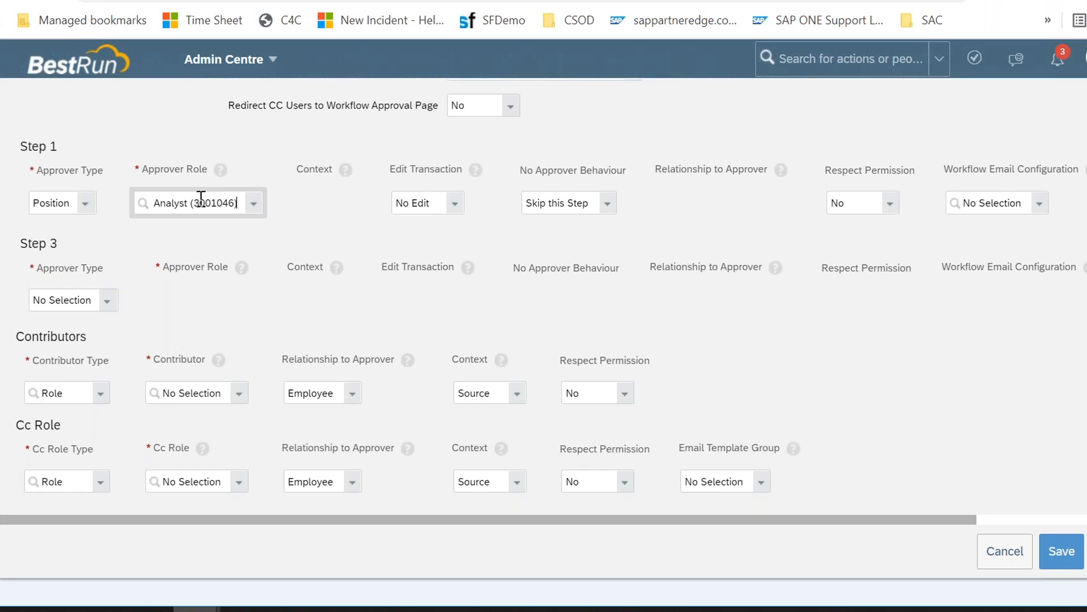
left_click(86, 202)
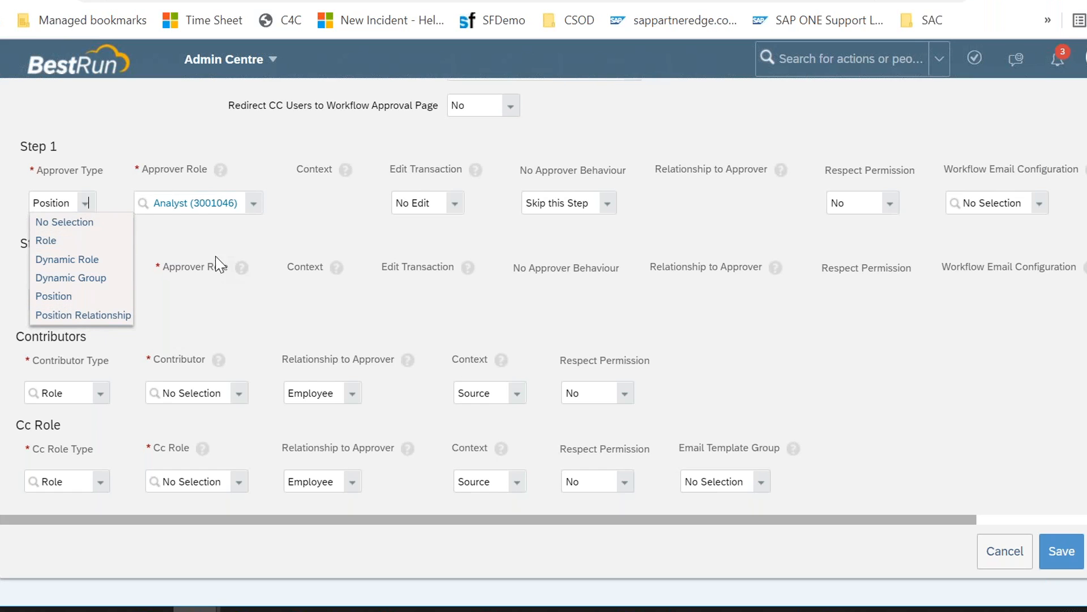
left_click(193, 247)
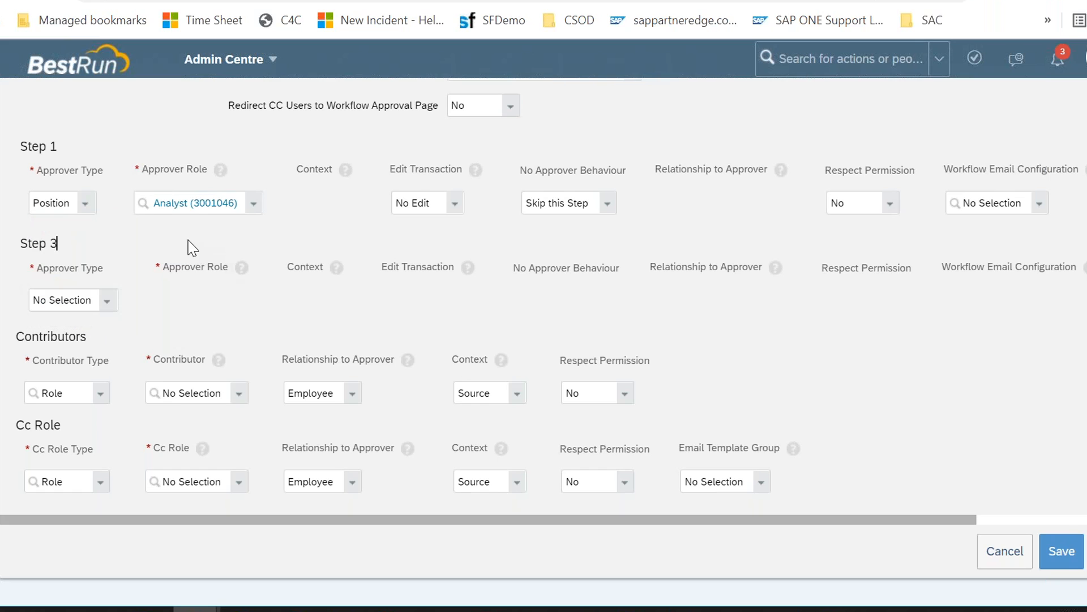
Step: Change Step 1's Approver Type to Role and set its Approver Role to Manager
left_click(87, 205)
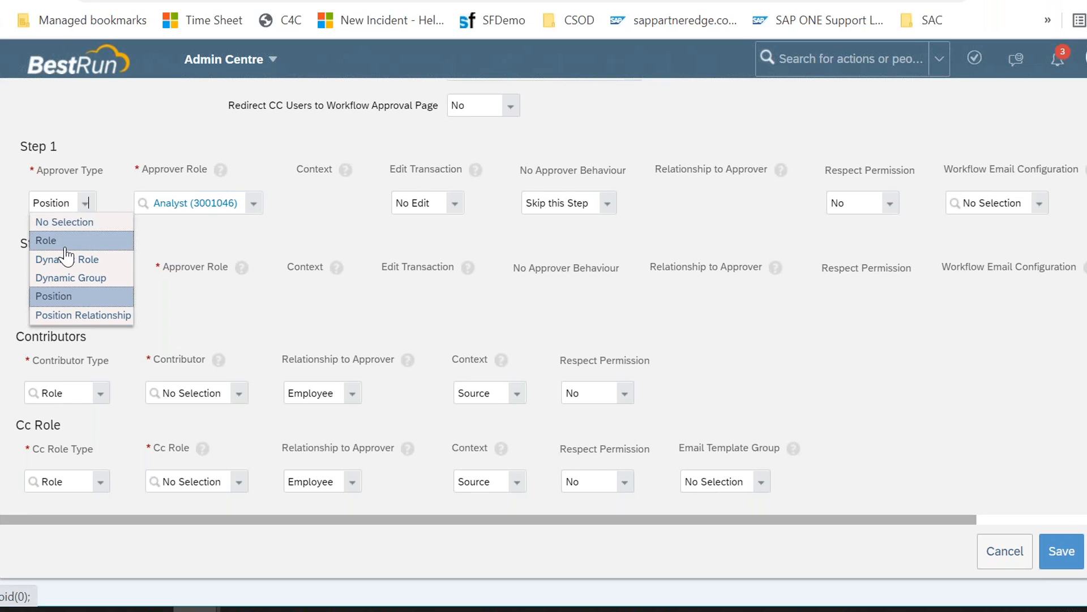
left_click(46, 240)
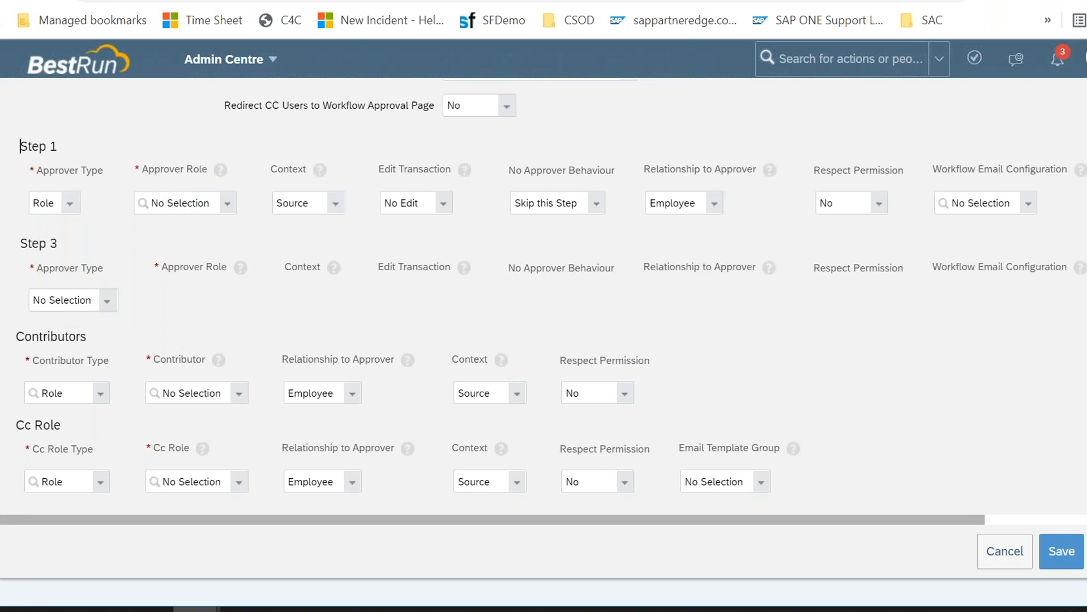
left_click(225, 207)
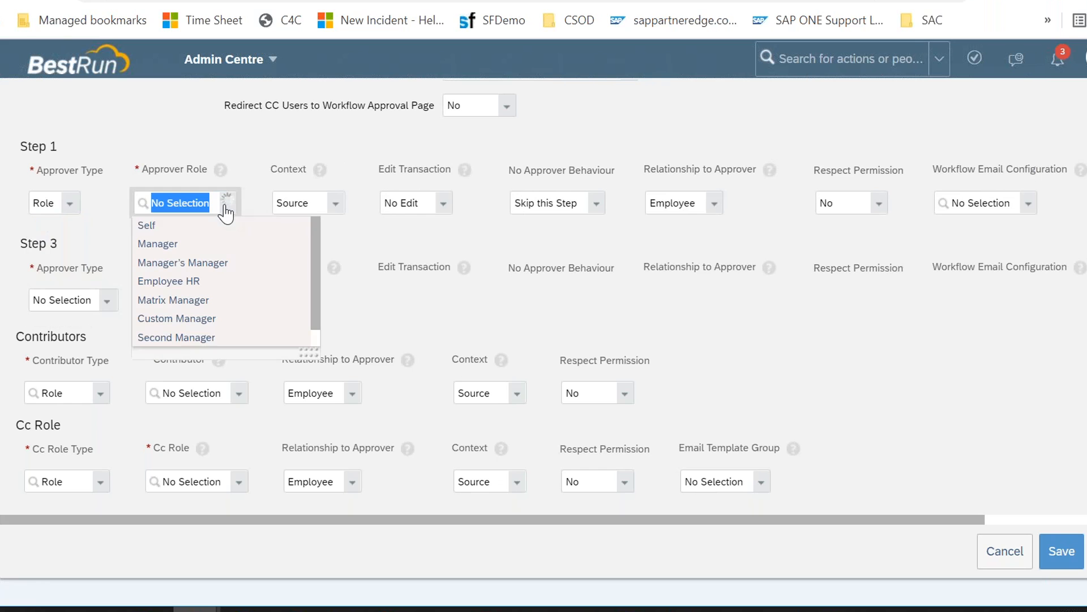
left_click(189, 243)
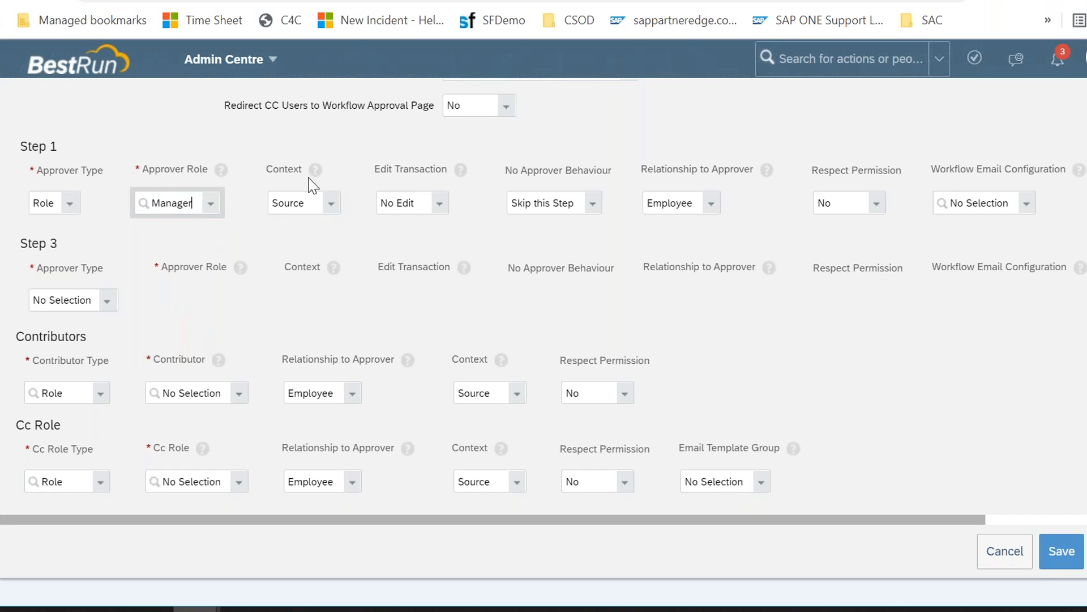
Step: Switch Step 1's Context to Target and then back to Source
left_click_drag(276, 169, 301, 172)
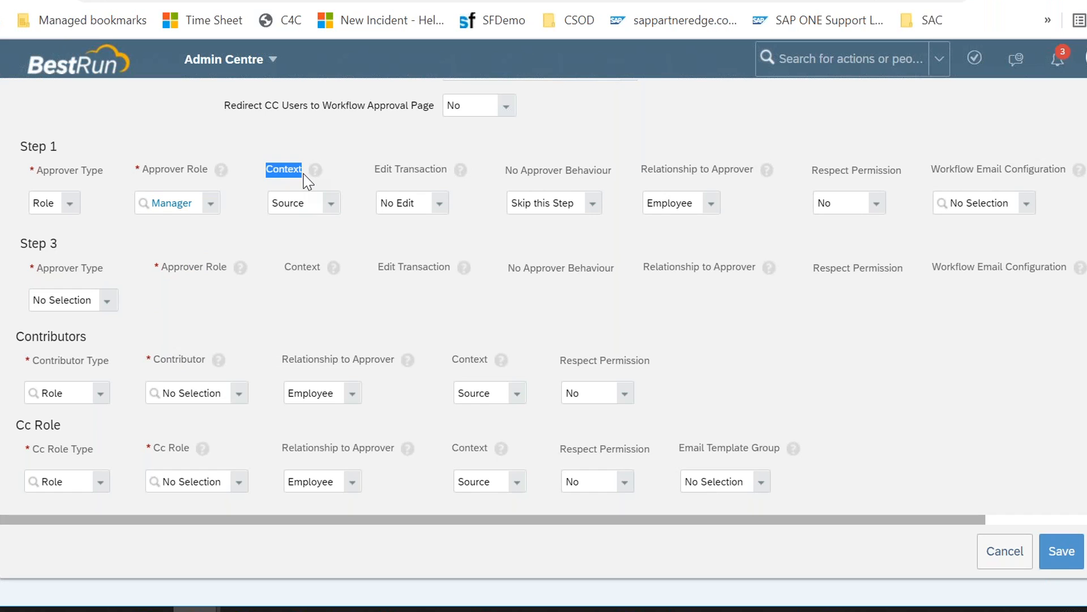
left_click(330, 214)
left_click(330, 214)
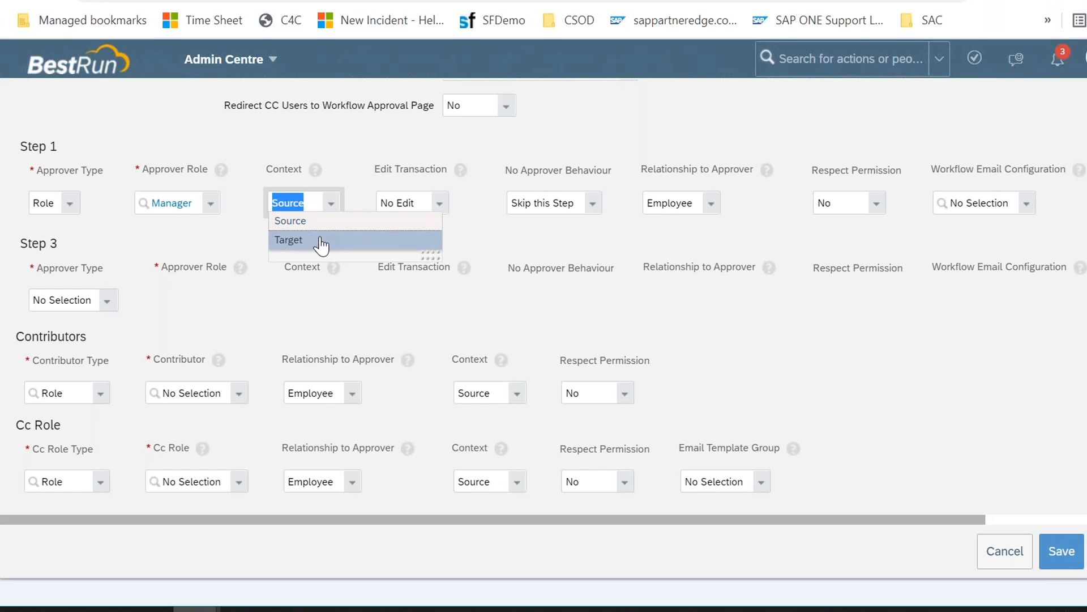
left_click(319, 244)
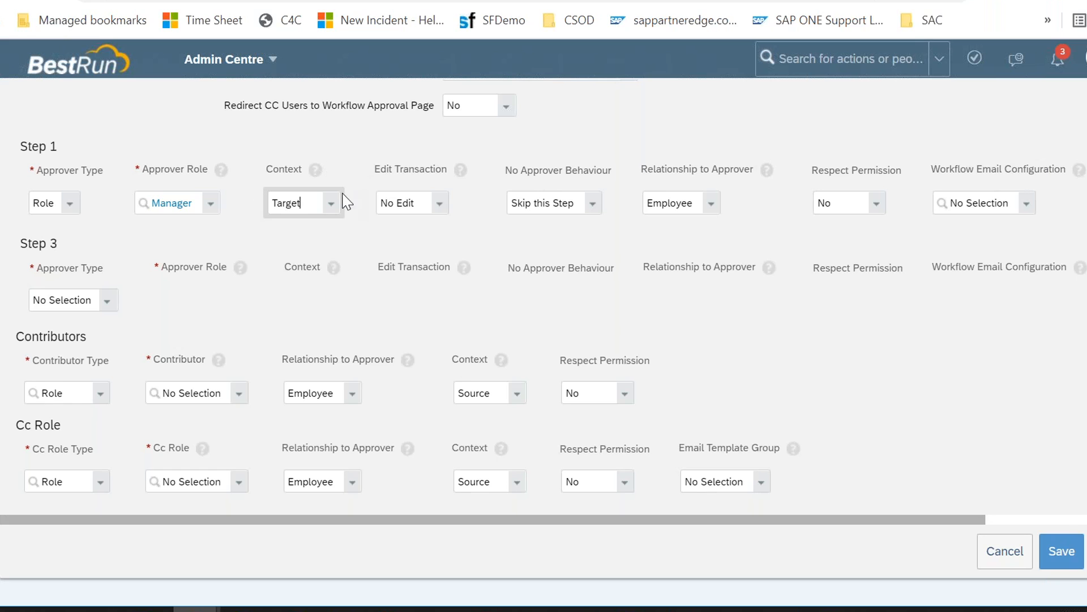
left_click(329, 204)
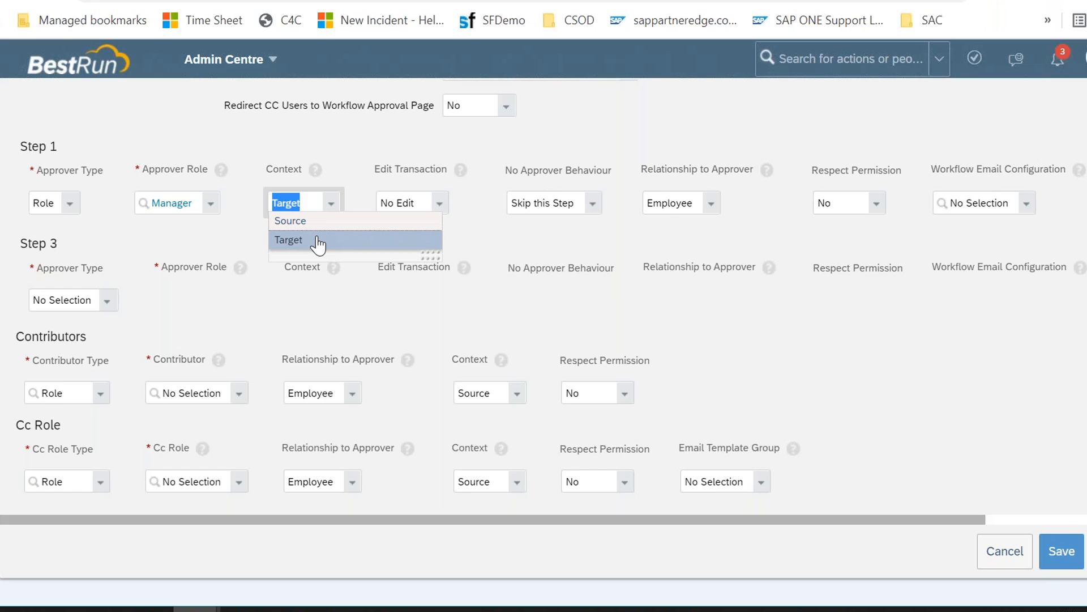
key("Up")
key("Return")
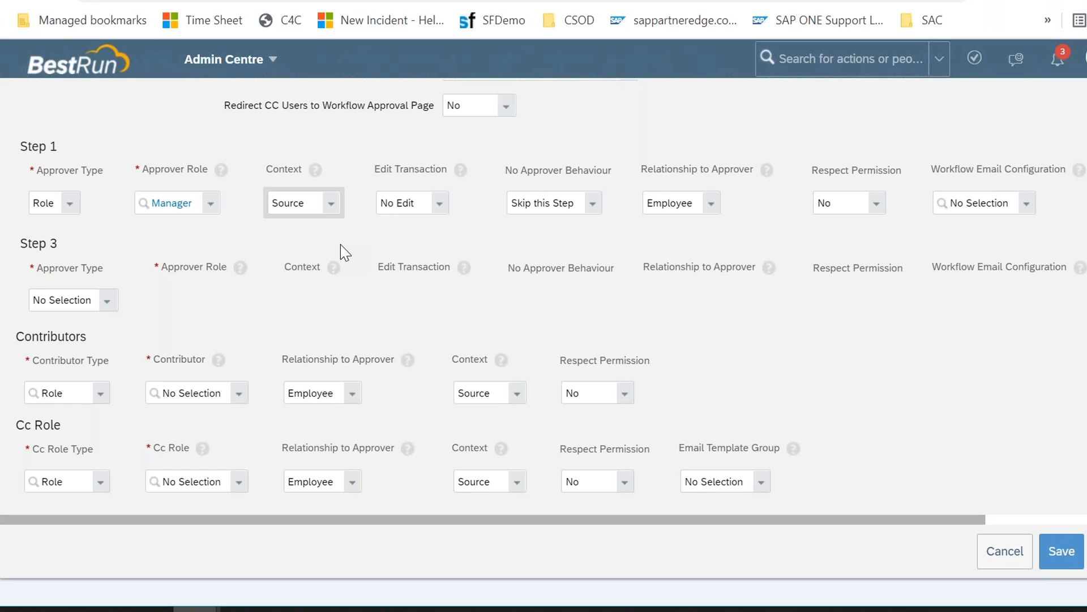
Step: Review Step 1's Context options and open its Edit Transaction options
left_click(331, 204)
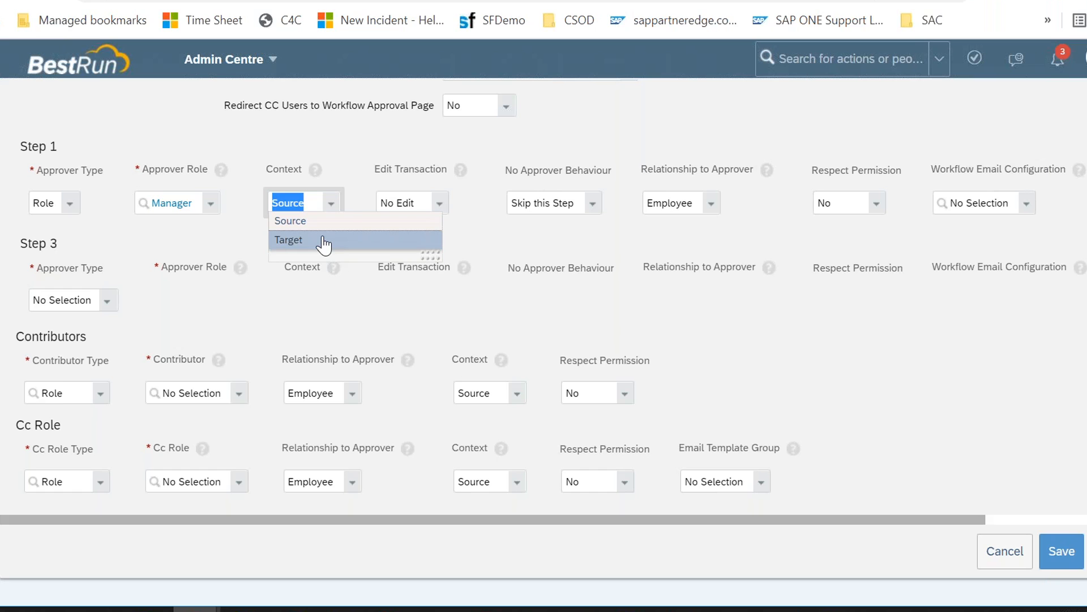
left_click(365, 173)
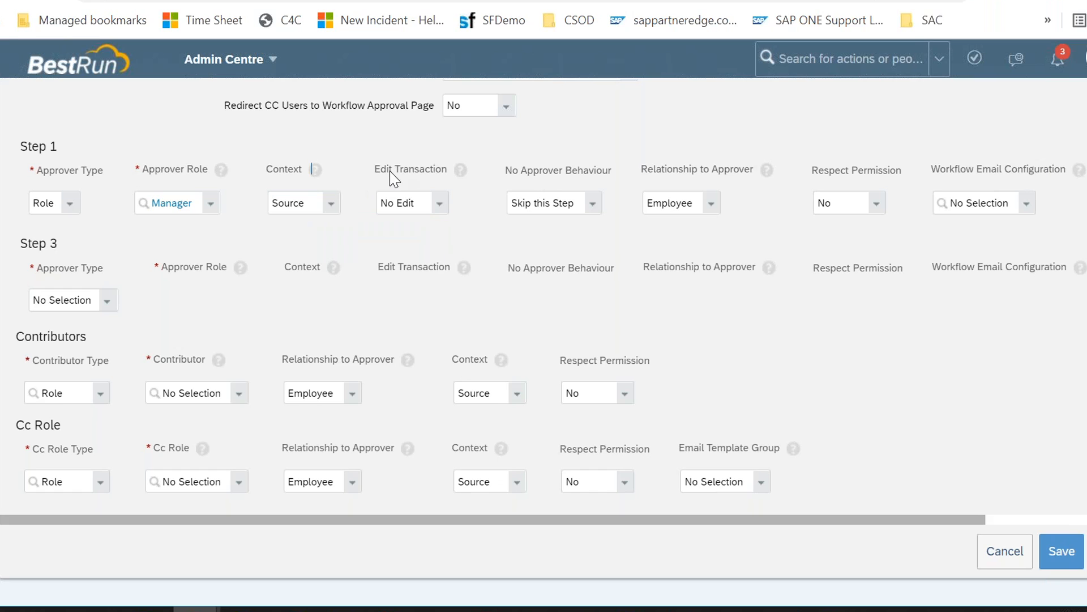
left_click(440, 205)
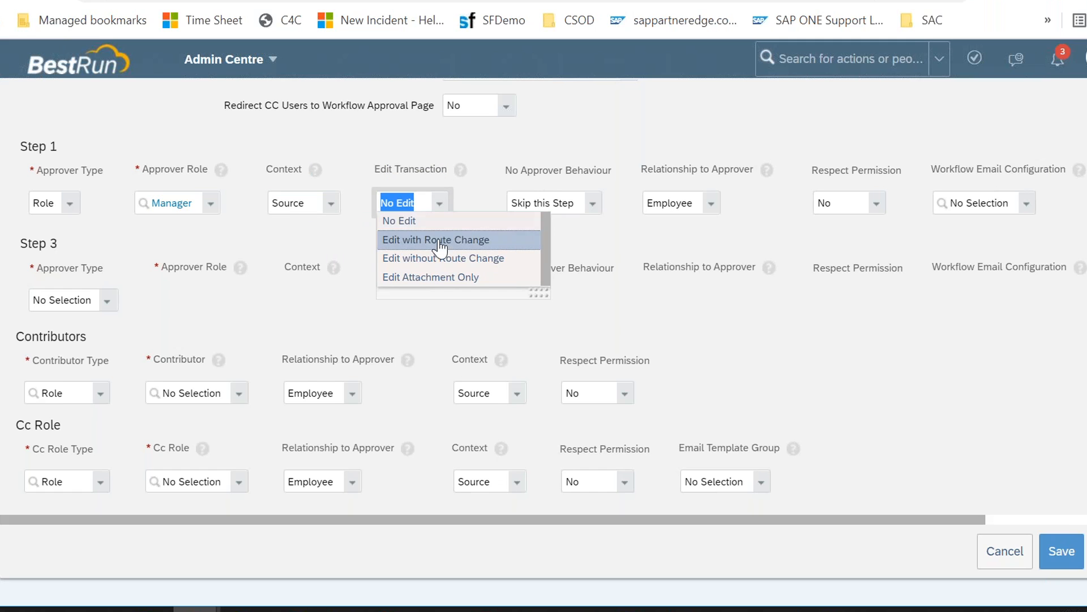
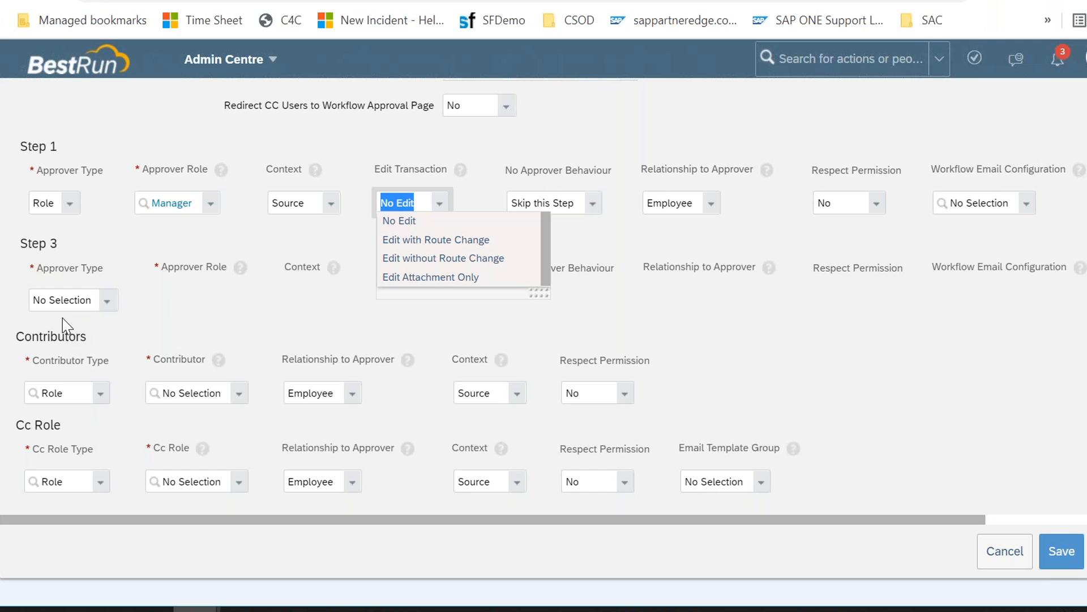
Step: Review Step 1's No Approver Behaviour options and keep Skip this Step
left_click(545, 161)
left_click(590, 208)
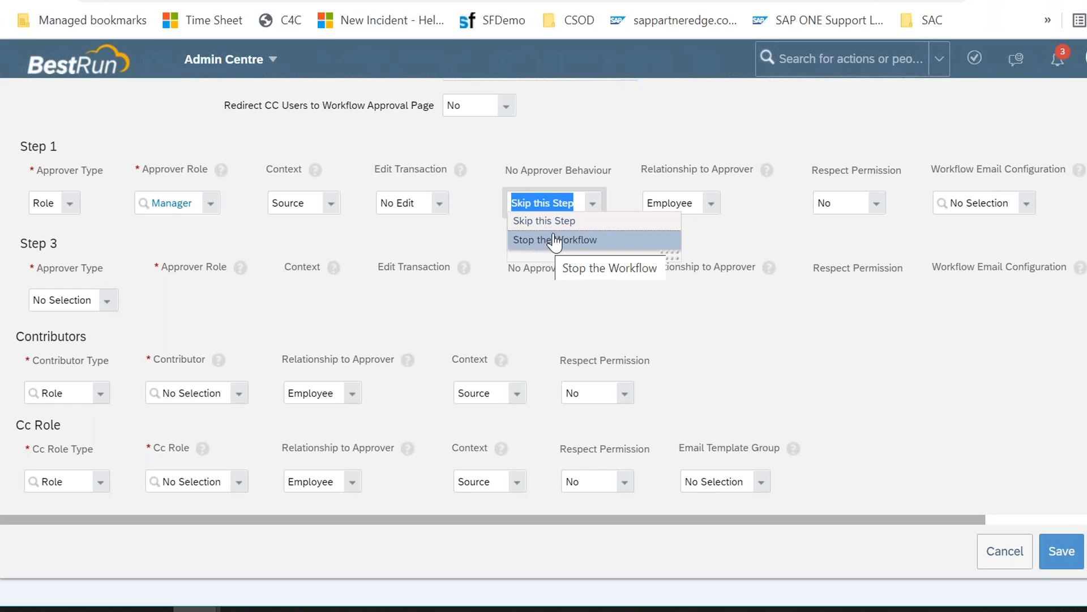
left_click(573, 222)
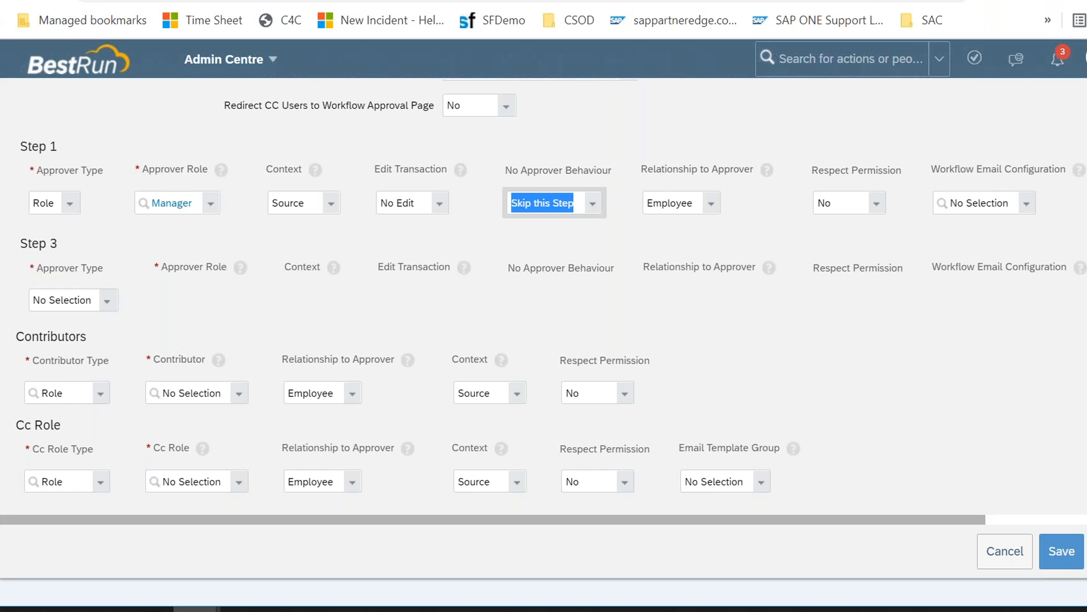
Step: Add Step 2 with Approver Type Dynamic Role and Step 3 with Approver Type Role
left_click(107, 305)
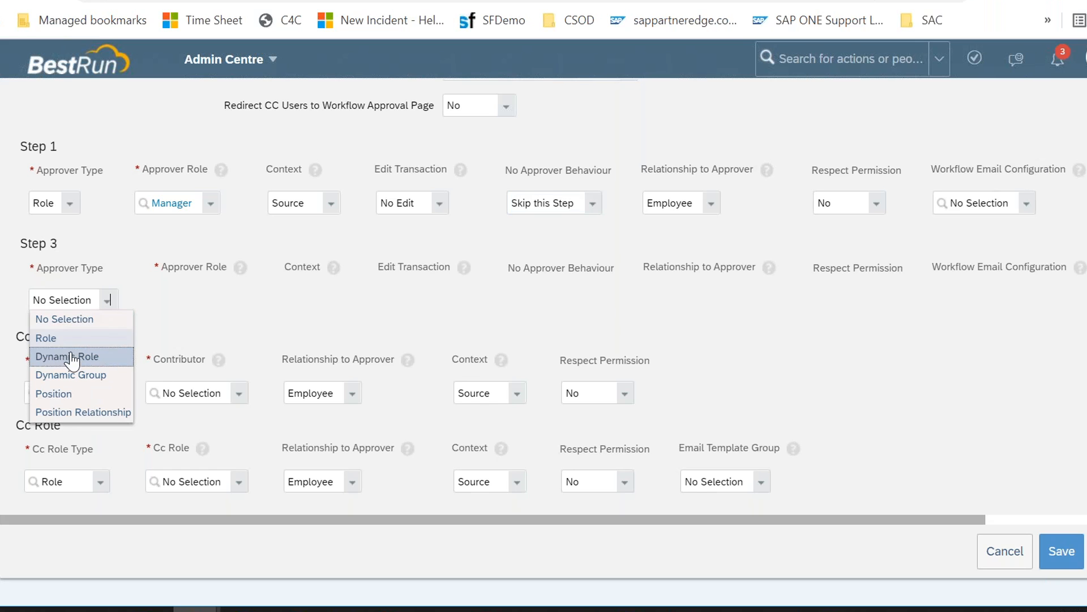
left_click(71, 356)
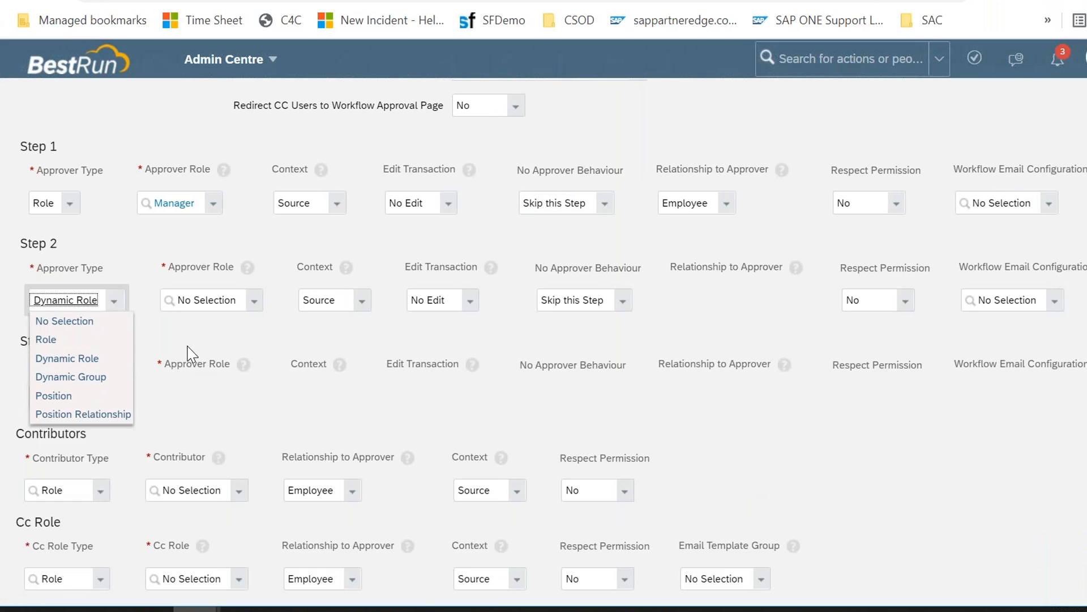
left_click(107, 397)
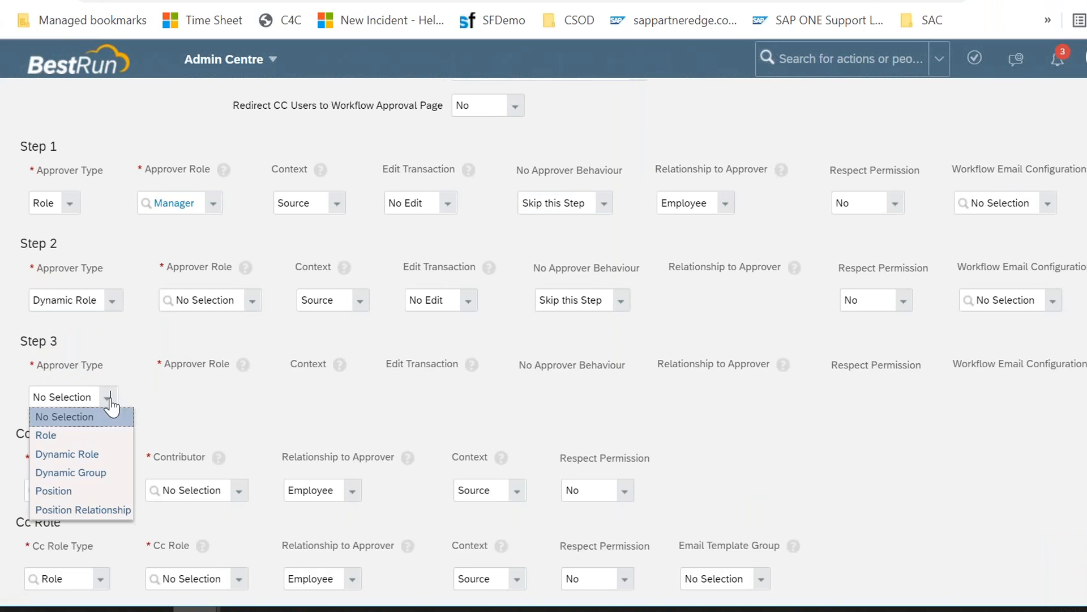
left_click(92, 436)
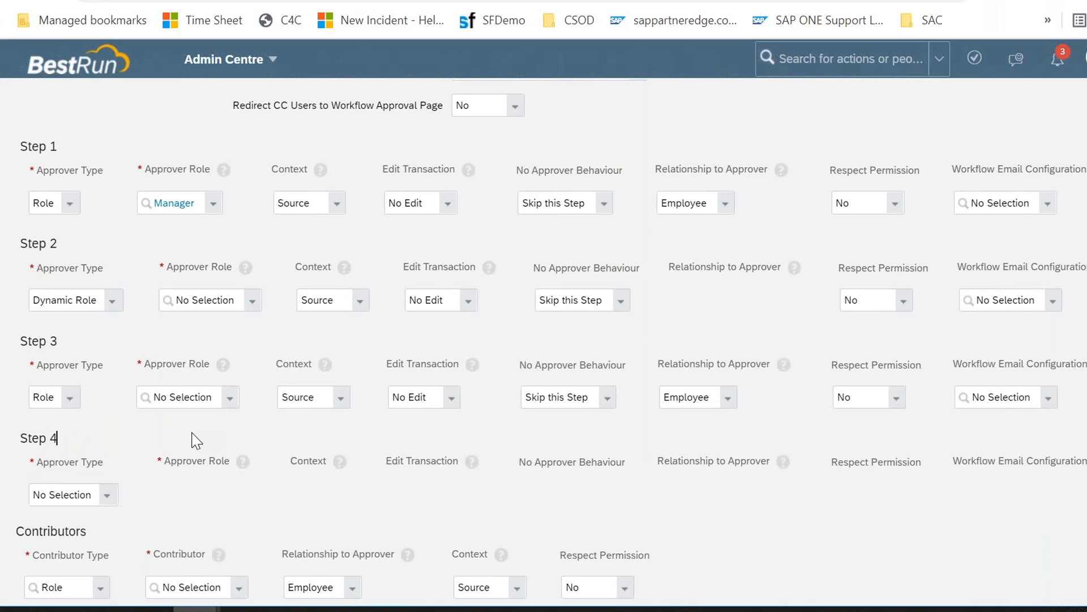
Step: Add Steps 4 and 5, each with Approver Type Role
scroll(170, 453, "down", 1)
left_click(107, 431)
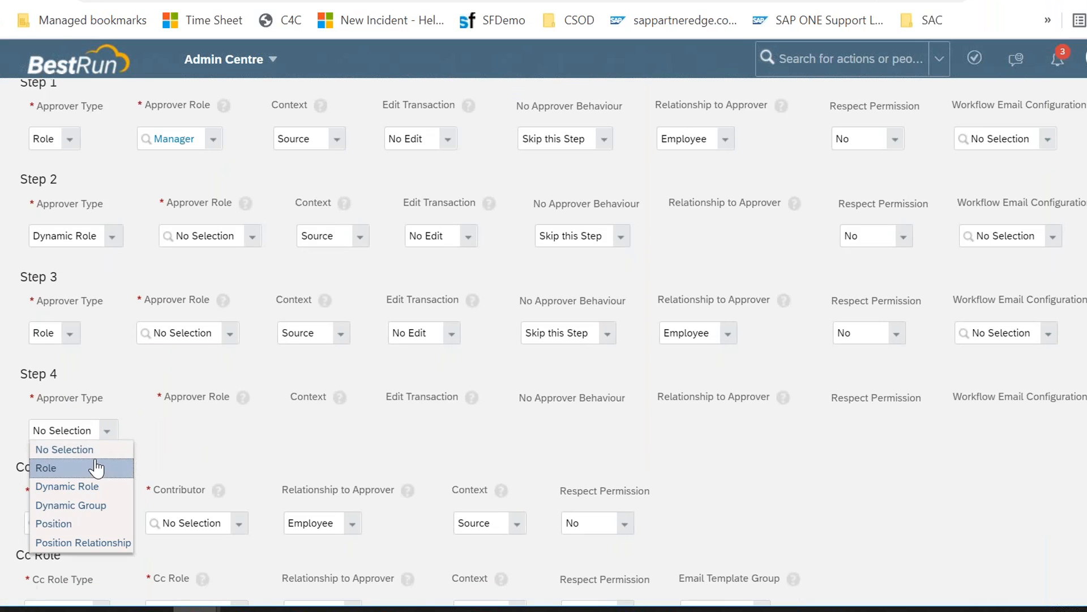
left_click(97, 468)
left_click_drag(124, 501, 106, 523)
left_click(107, 523)
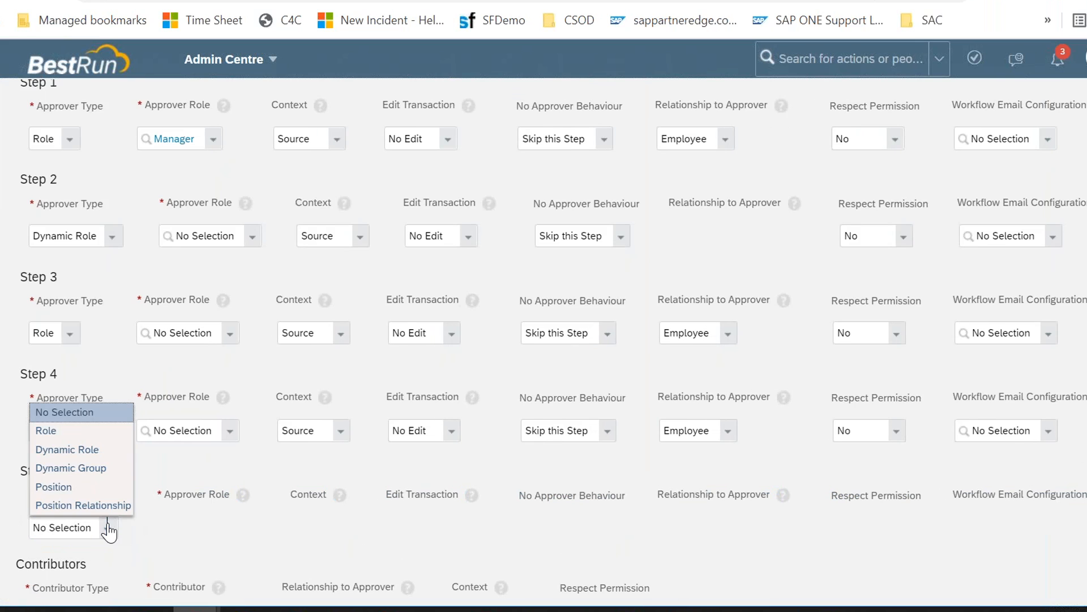
left_click(63, 431)
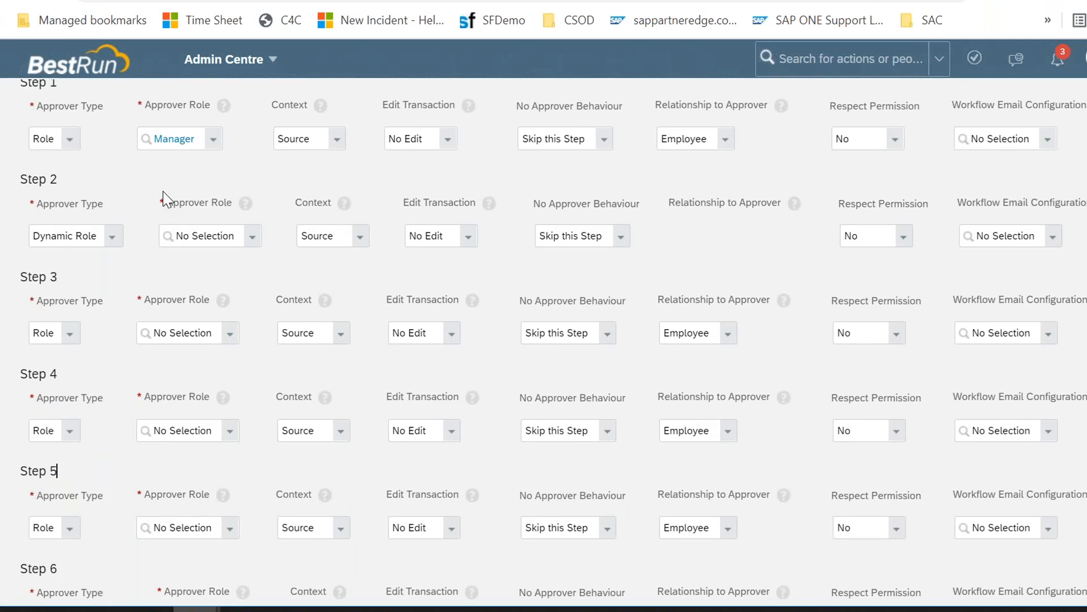
left_click(180, 464)
Step: Review Step 1's No Approver Behaviour options and the workflow header settings
left_click(606, 142)
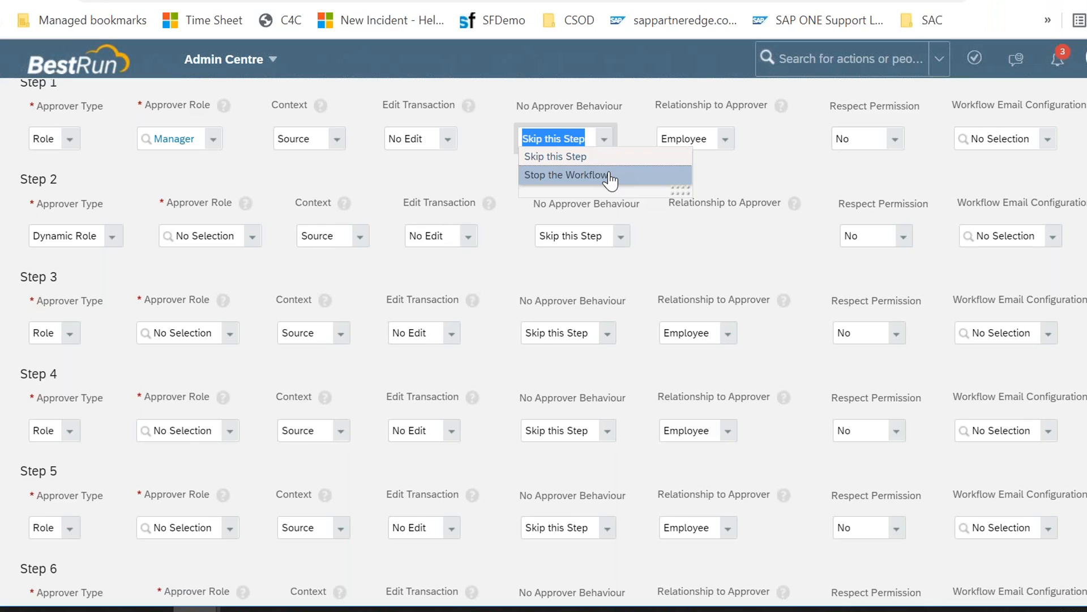
left_click(460, 190)
scroll(460, 188, "up", 1)
scroll(465, 189, "up", 5)
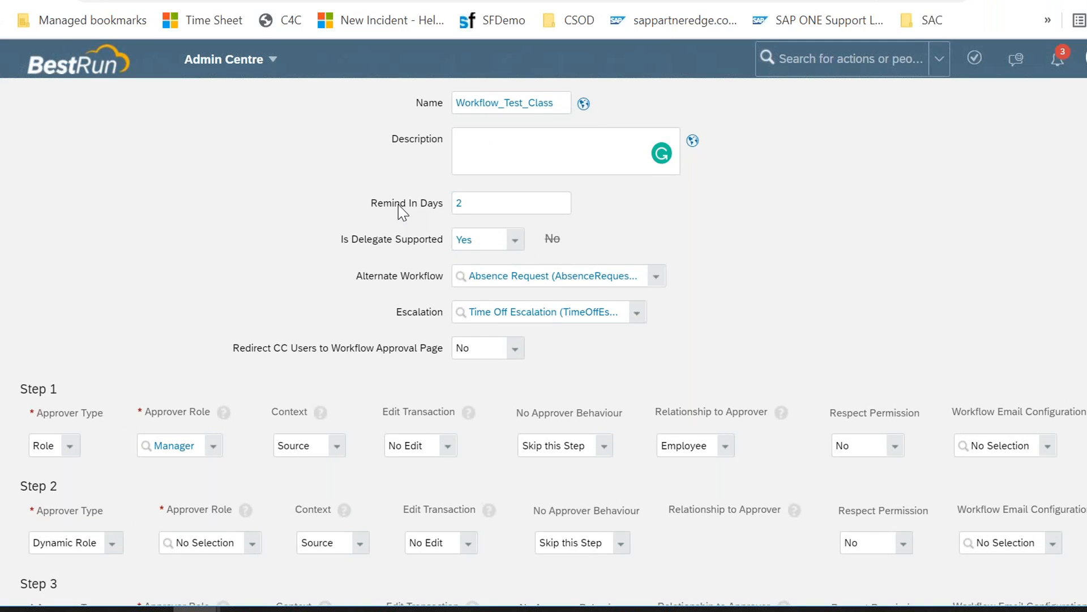
scroll(525, 402, "down", 3)
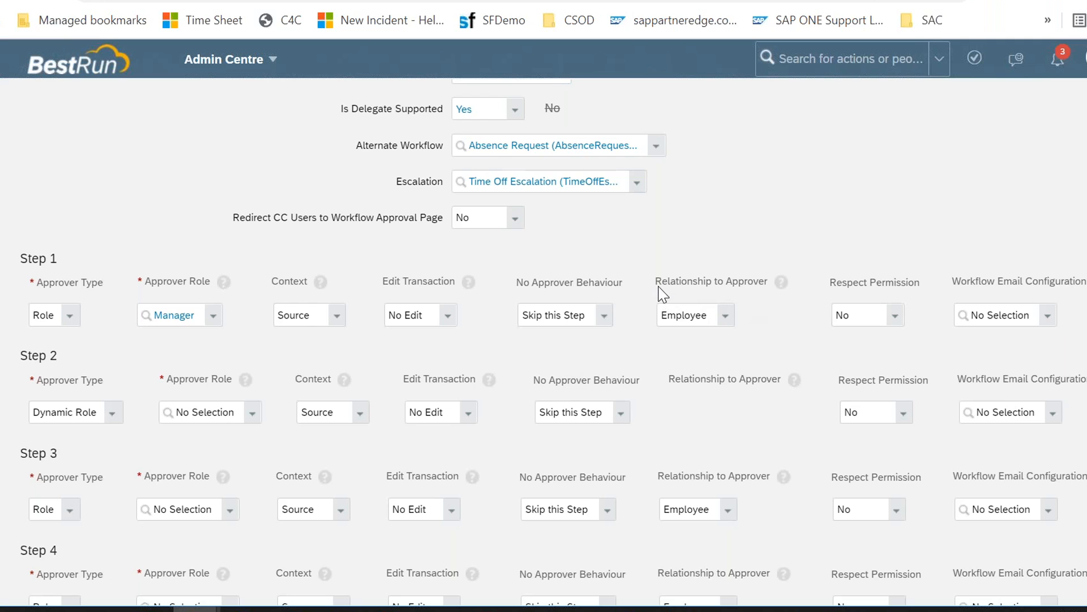
Step: Reselect Employee as Step 1's Relationship to Approver and set its Approver Role to Manager again
left_click_drag(668, 282, 759, 282)
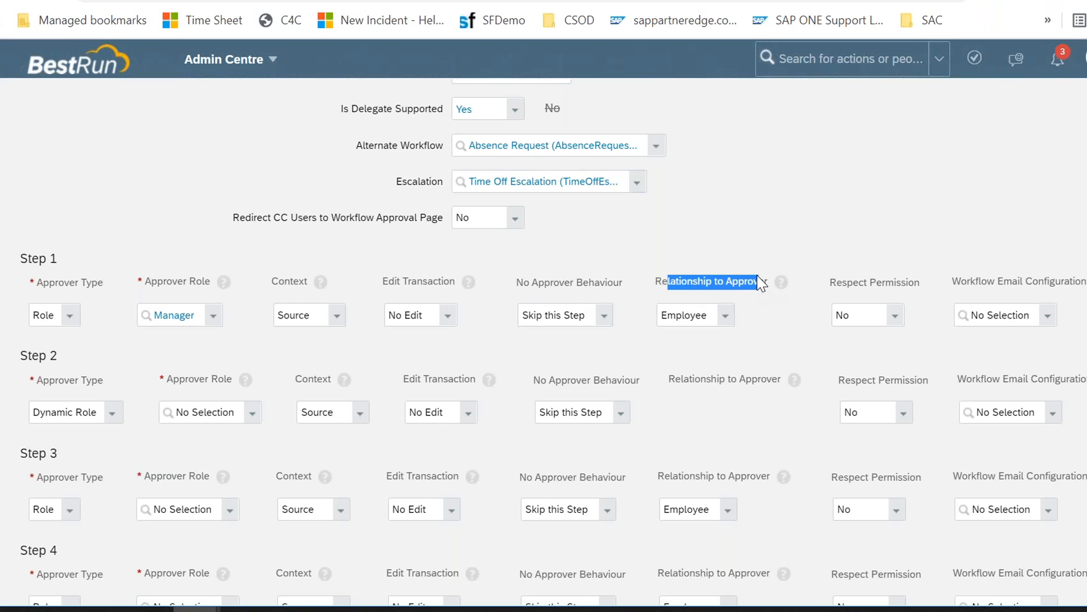
left_click(724, 316)
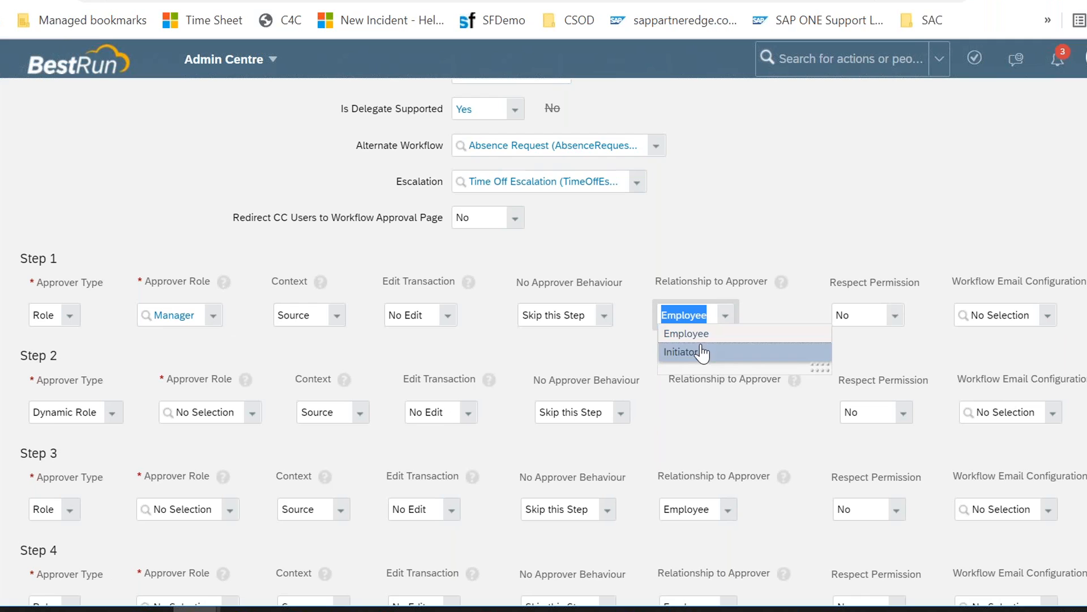
left_click(685, 334)
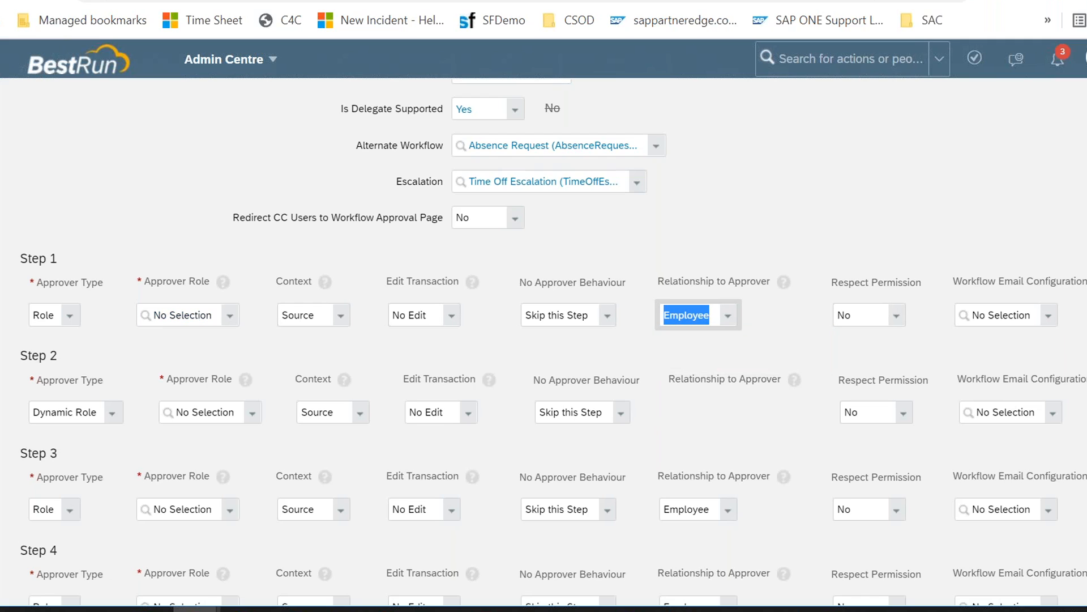
left_click(228, 321)
left_click(209, 328)
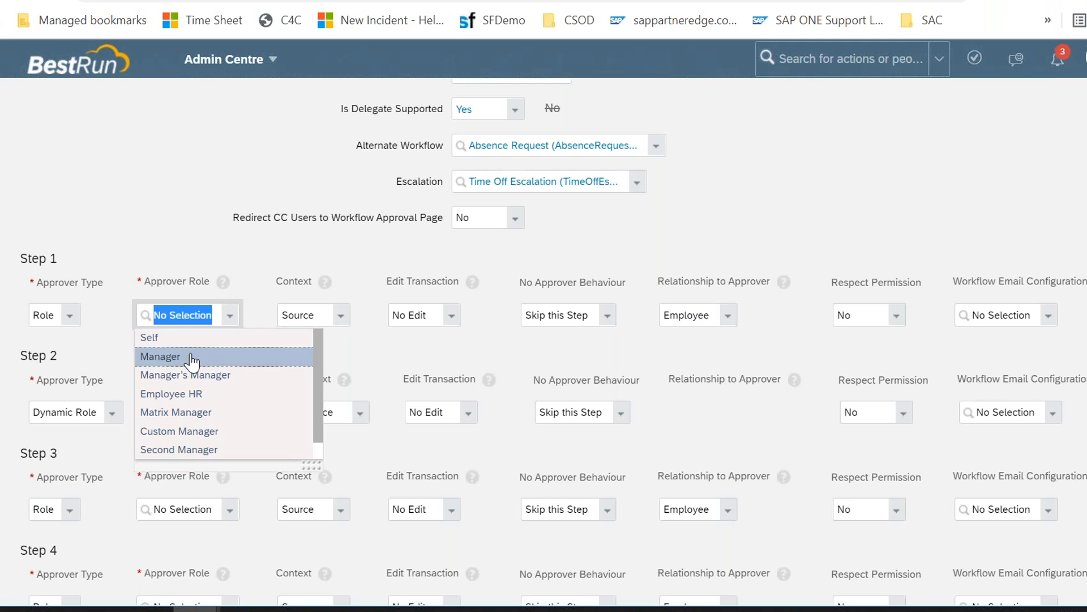
left_click(194, 357)
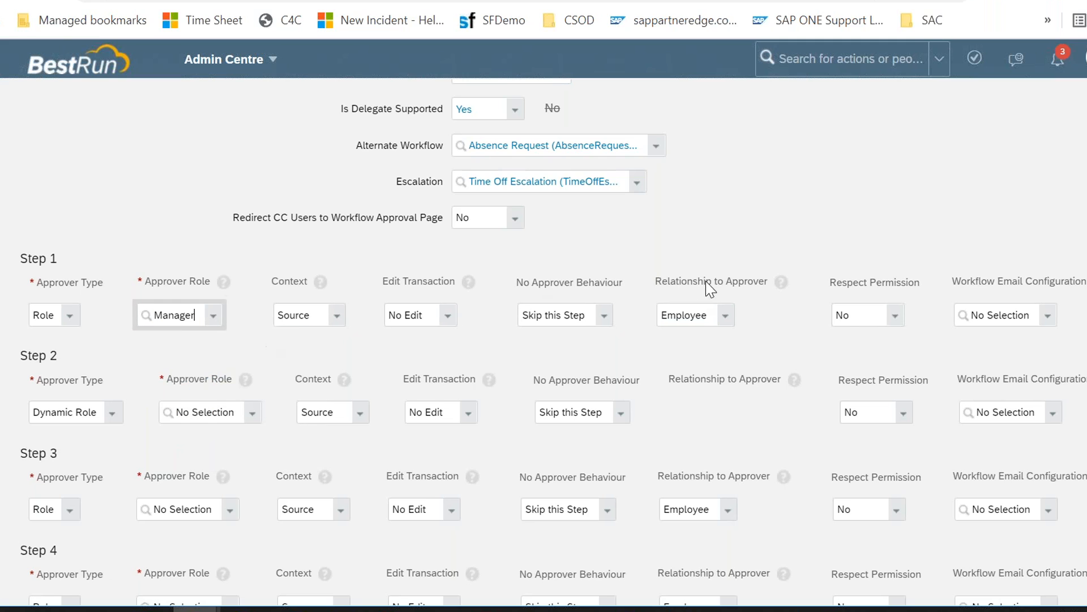
Step: Change Step 1's Relationship to Approver to Initiator and set its Approver Role to Manager
left_click(727, 316)
left_click(728, 353)
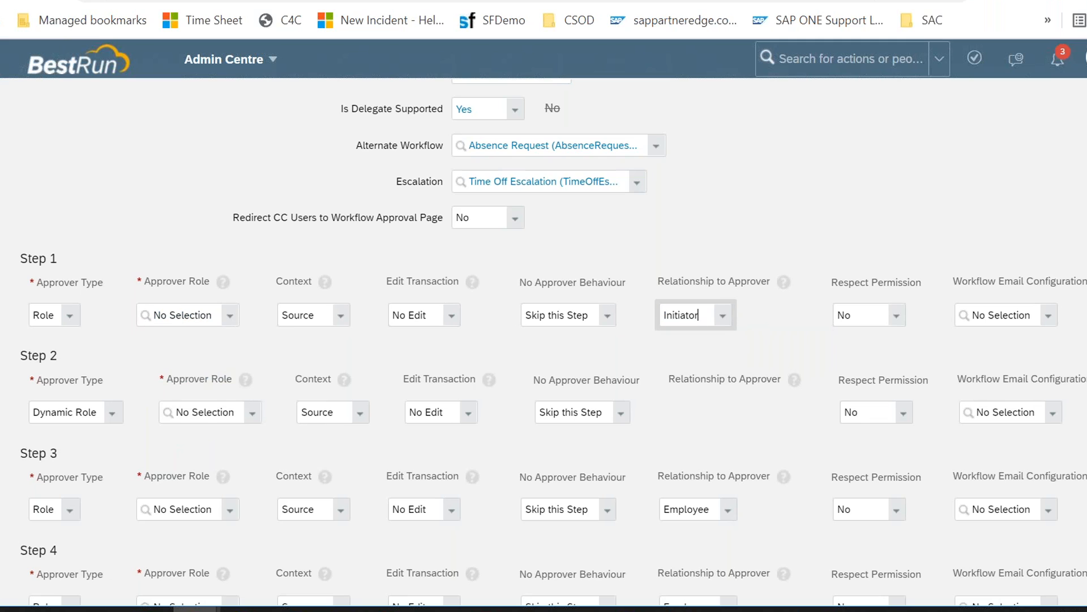
left_click(230, 318)
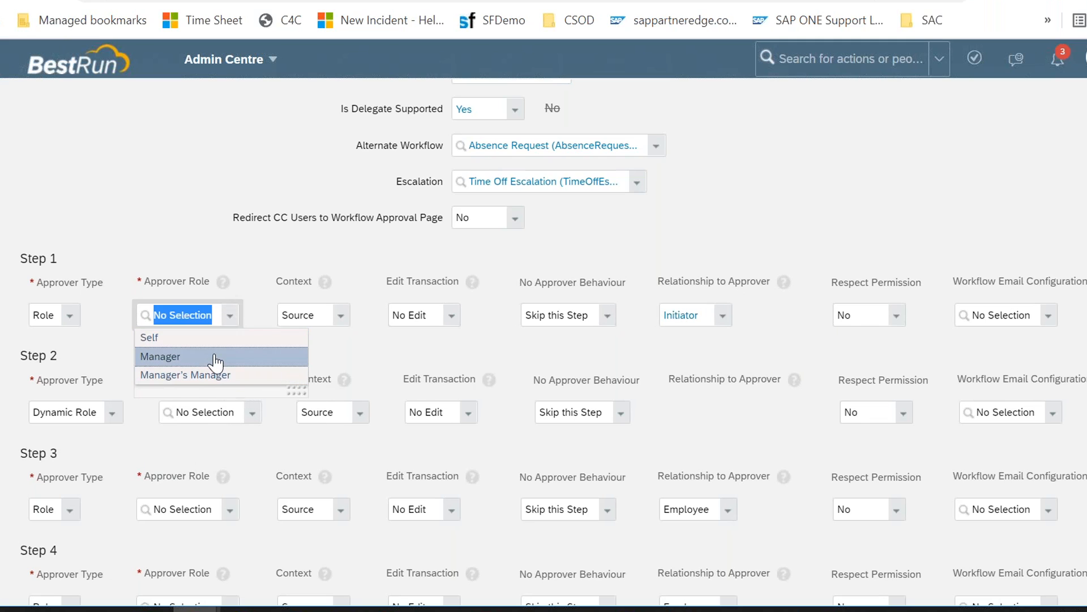
left_click(216, 358)
Step: Set Step 1's Relationship to Approver back to Employee and its Approver Role to Manager
left_click(721, 316)
left_click(705, 336)
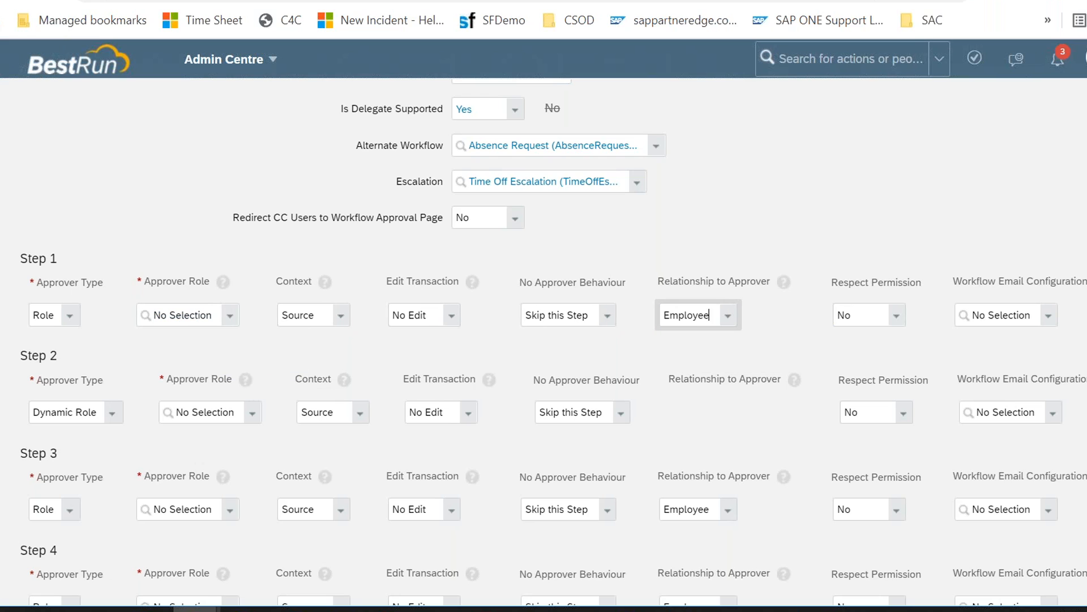
left_click(230, 315)
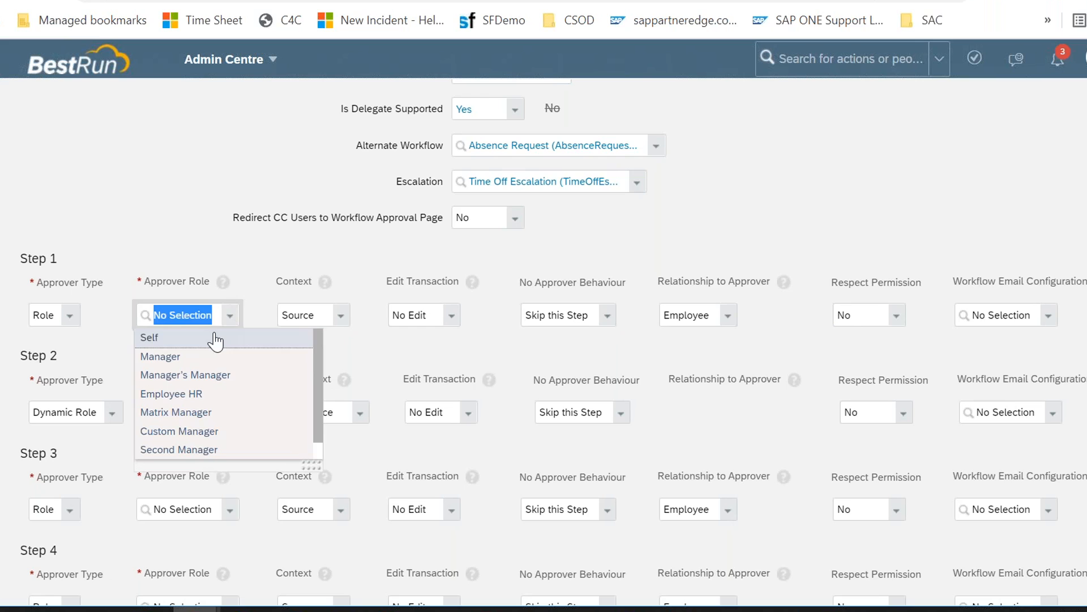
left_click(195, 357)
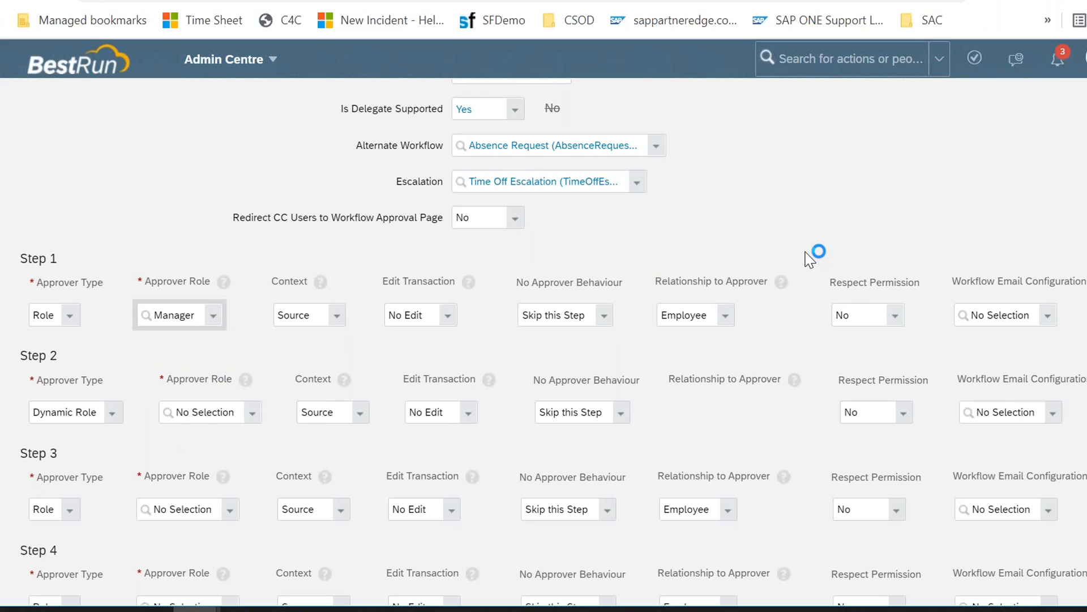
Step: Switch Step 1's Respect Permission to Yes and then back to No
scroll(810, 259, "right", 2)
scroll(532, 343, "right", 1)
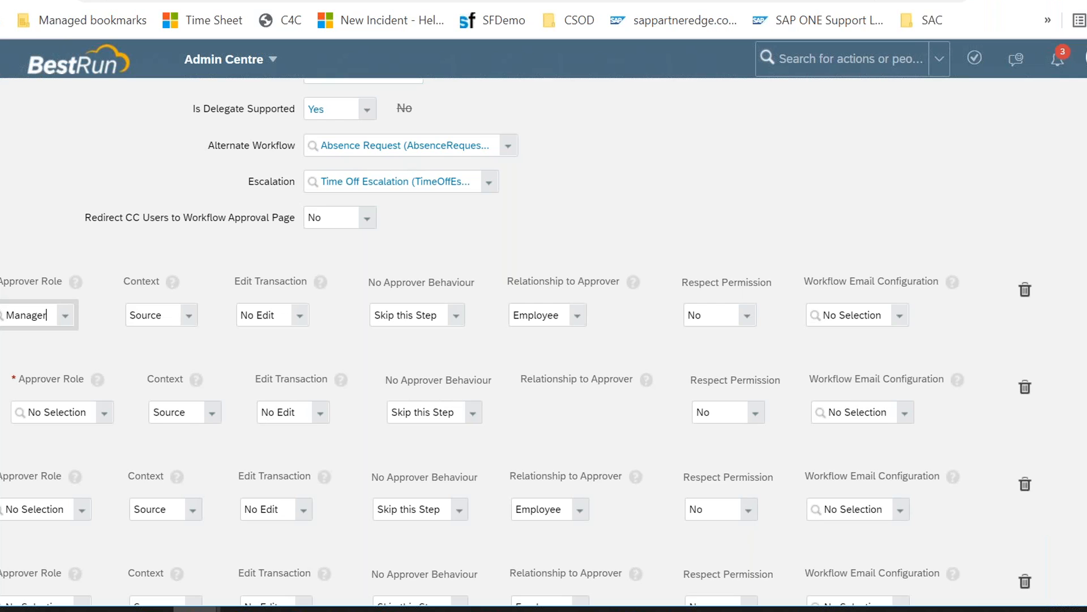
left_click(745, 322)
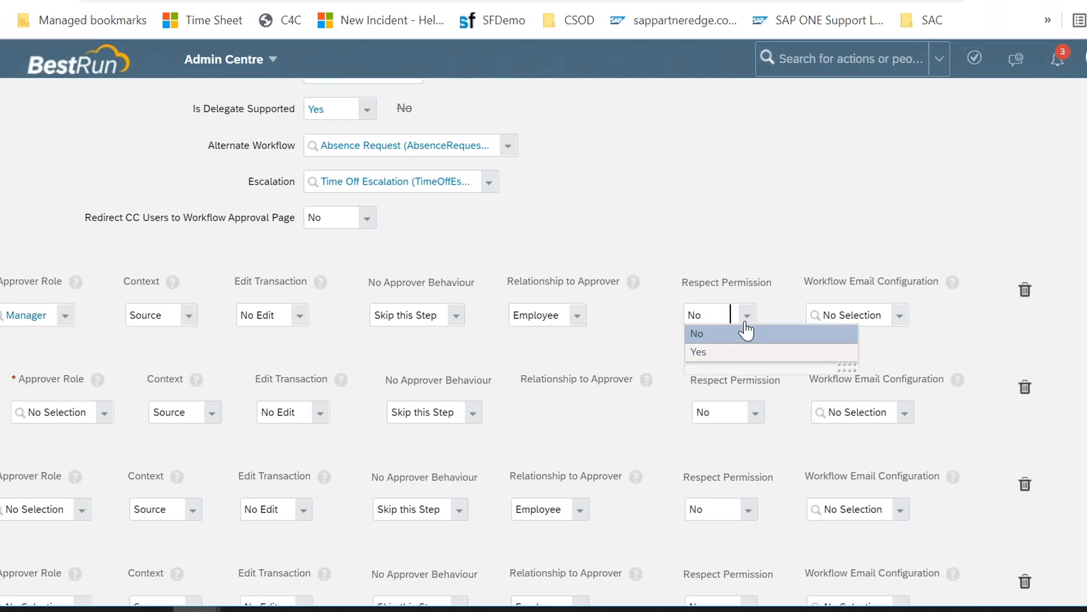
left_click(721, 355)
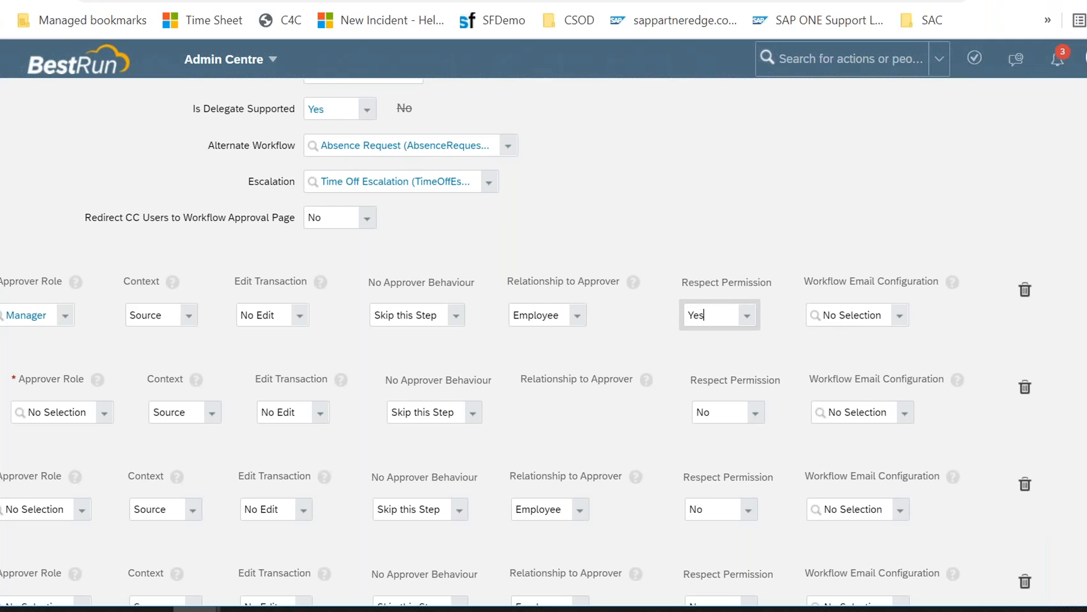
left_click(748, 317)
left_click(732, 334)
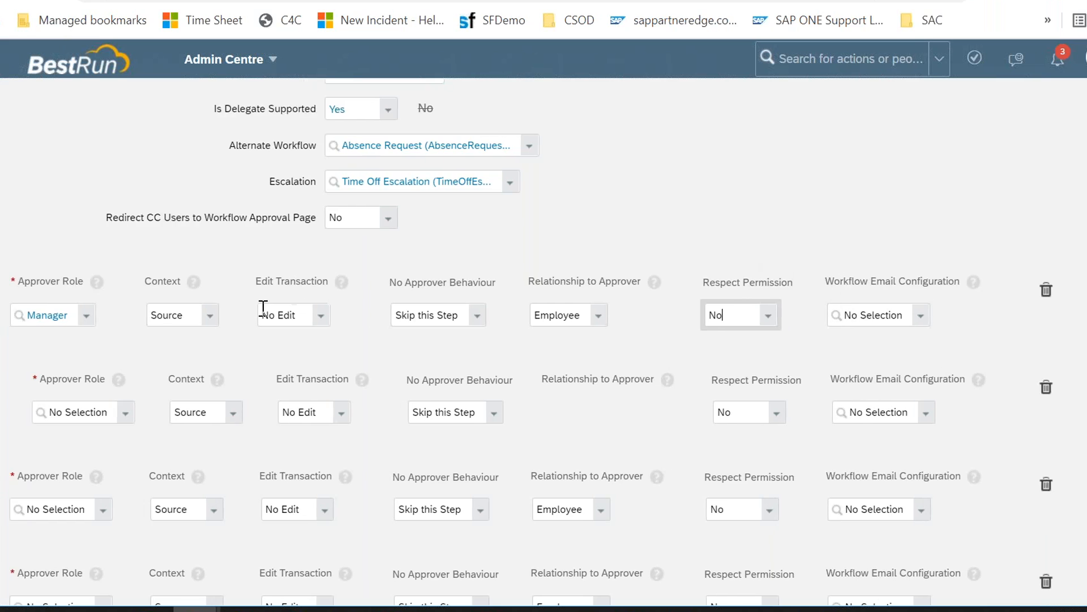
Step: Delete Step 2 from the workflow's approver steps
scroll(263, 308, "left", 5)
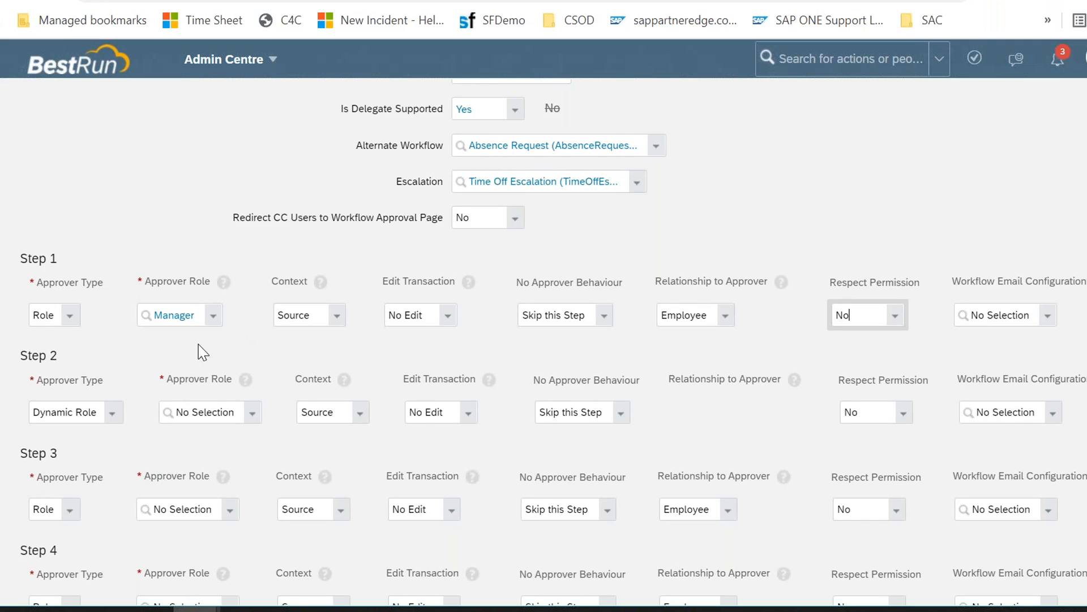
scroll(743, 502, "right", 3)
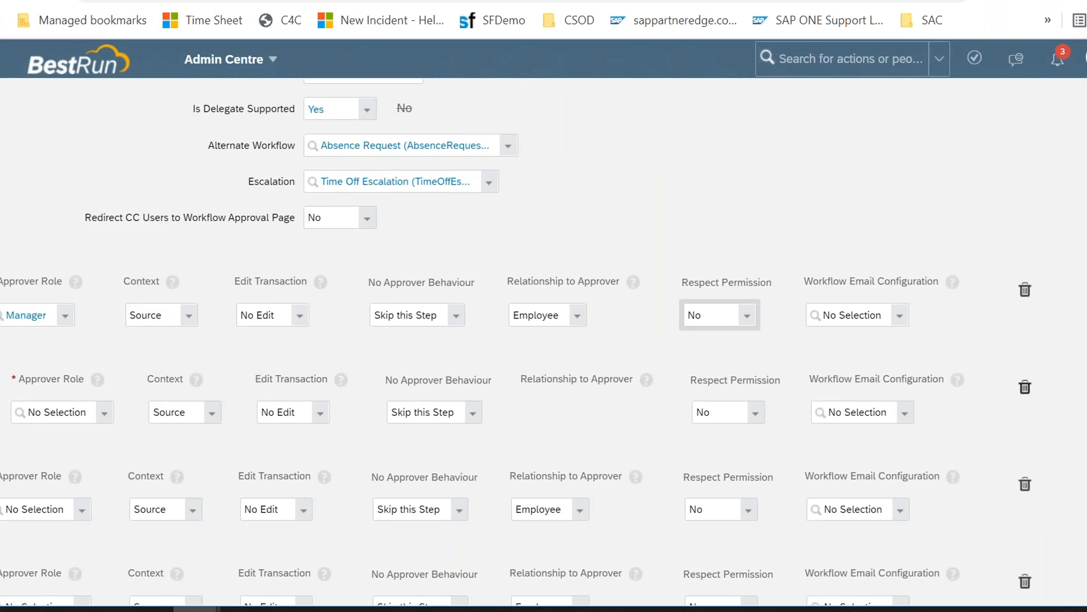
left_click(1026, 388)
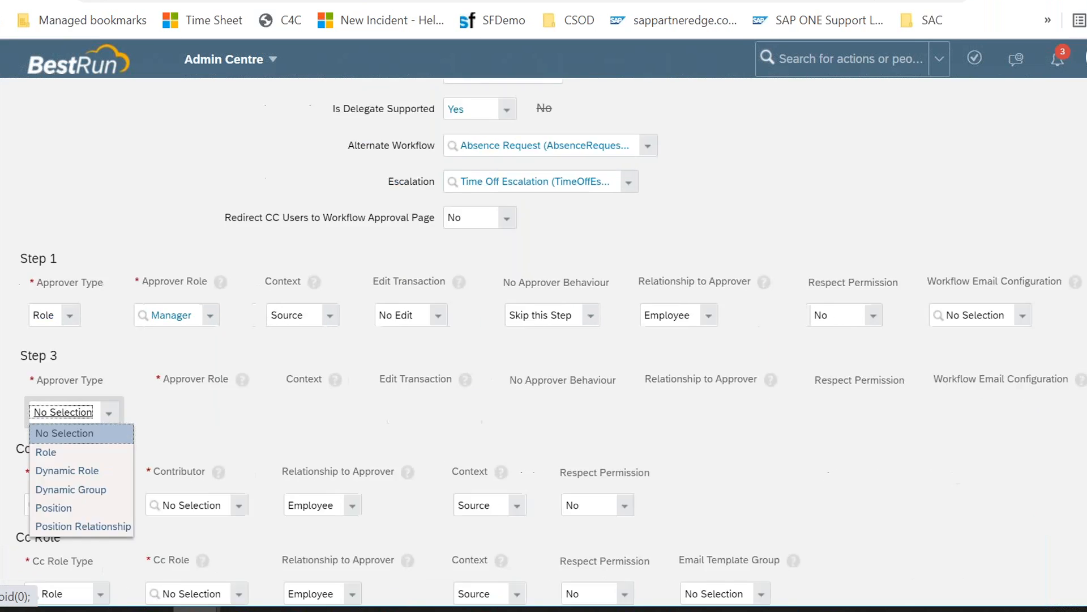
left_click(311, 390)
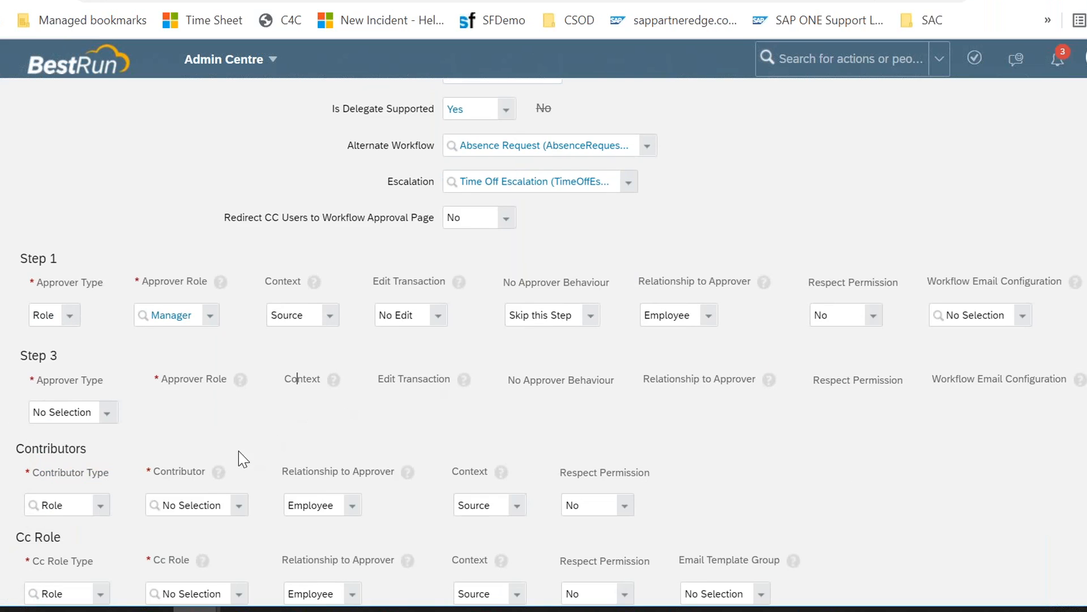
Step: Review the Contributor Type, Contributor and Cc Role Type options
scroll(185, 476, "down", 1)
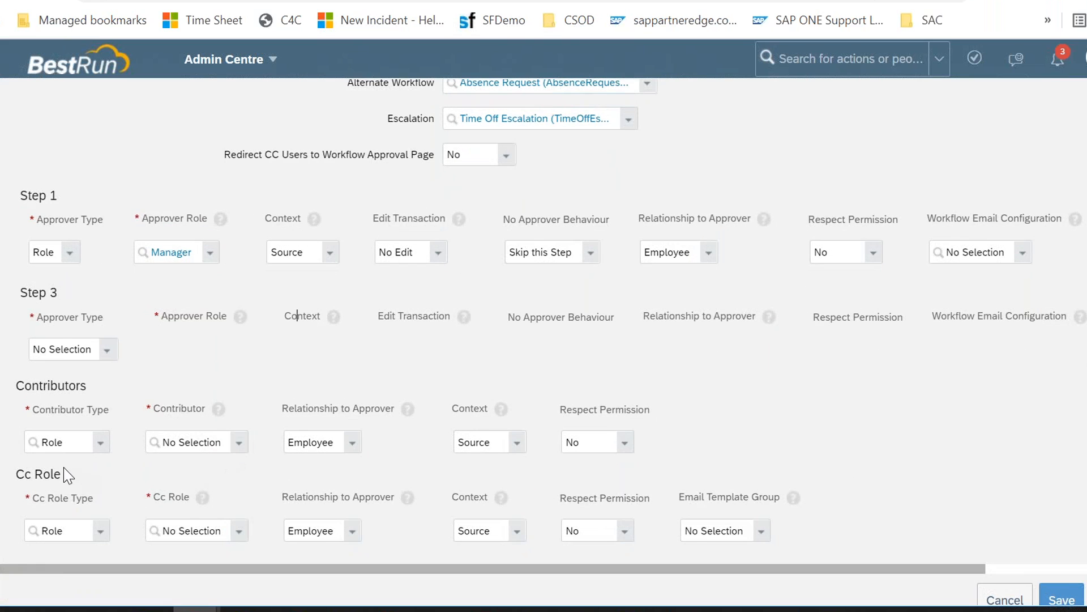
left_click(101, 443)
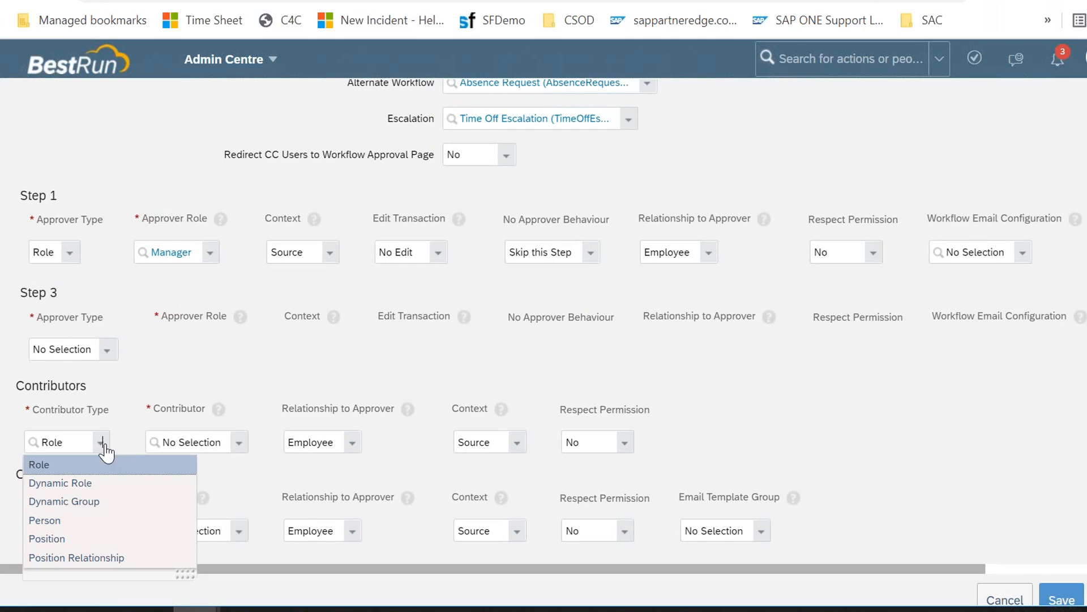
left_click(240, 446)
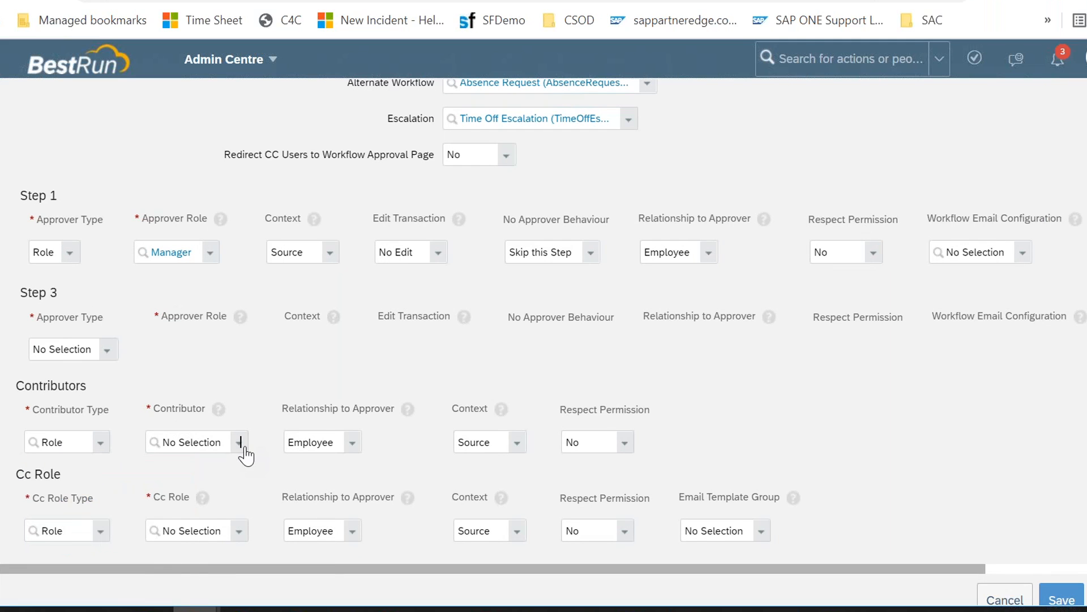
left_click(240, 446)
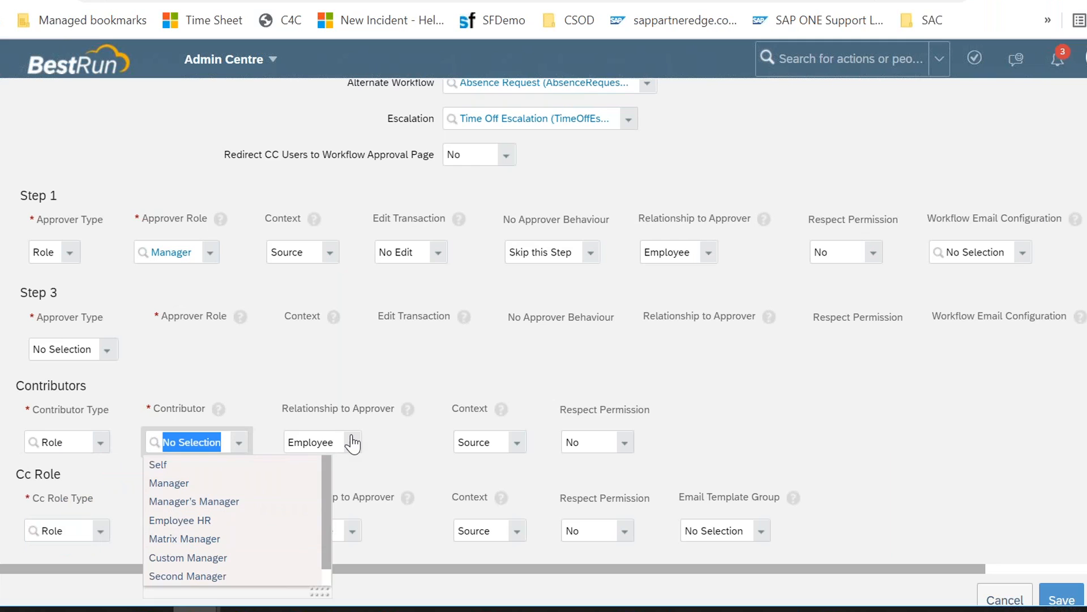
left_click(363, 375)
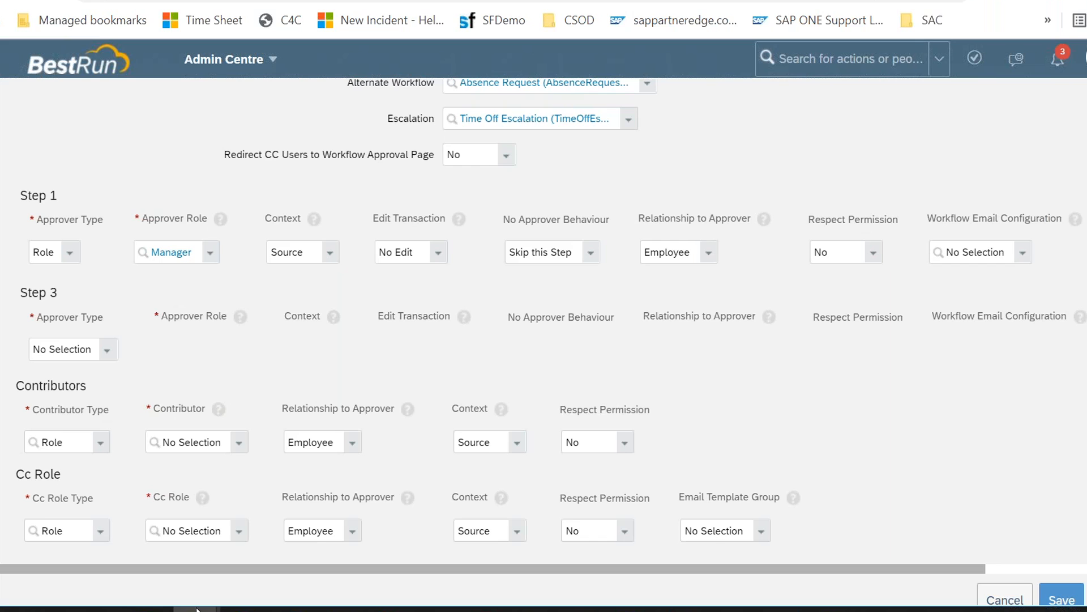
left_click(97, 533)
left_click(97, 535)
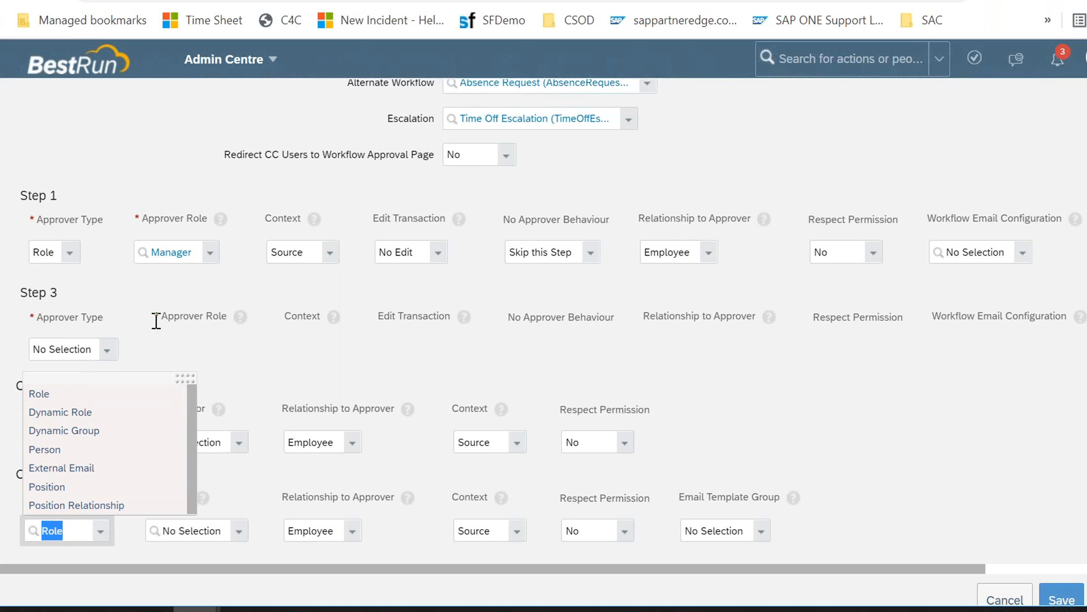
Step: Set the first Cc Role entry's Cc Role to Self
left_click(165, 302)
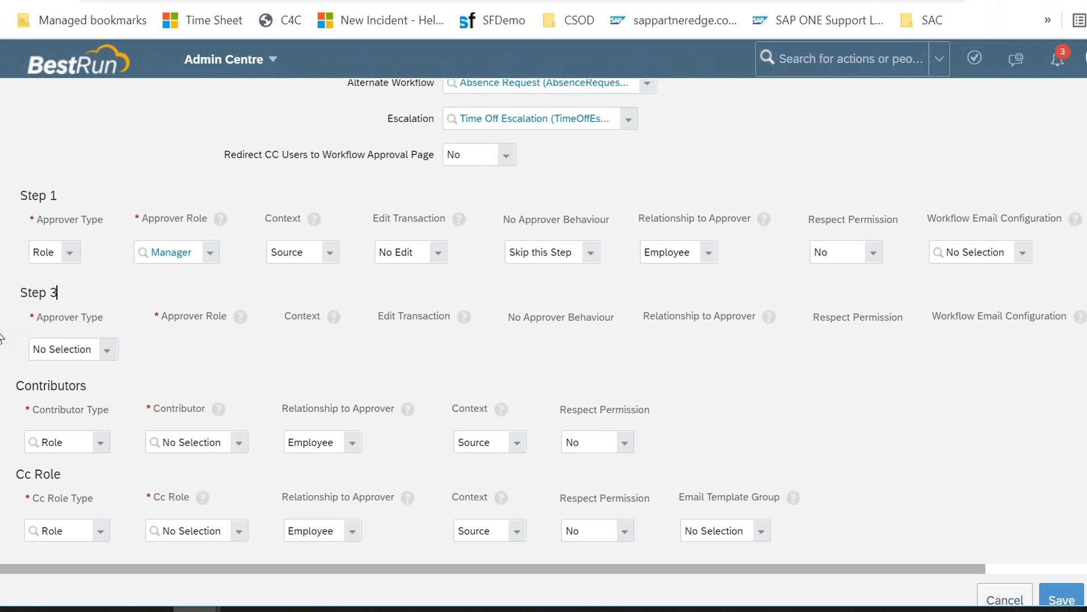
left_click_drag(15, 474, 65, 483)
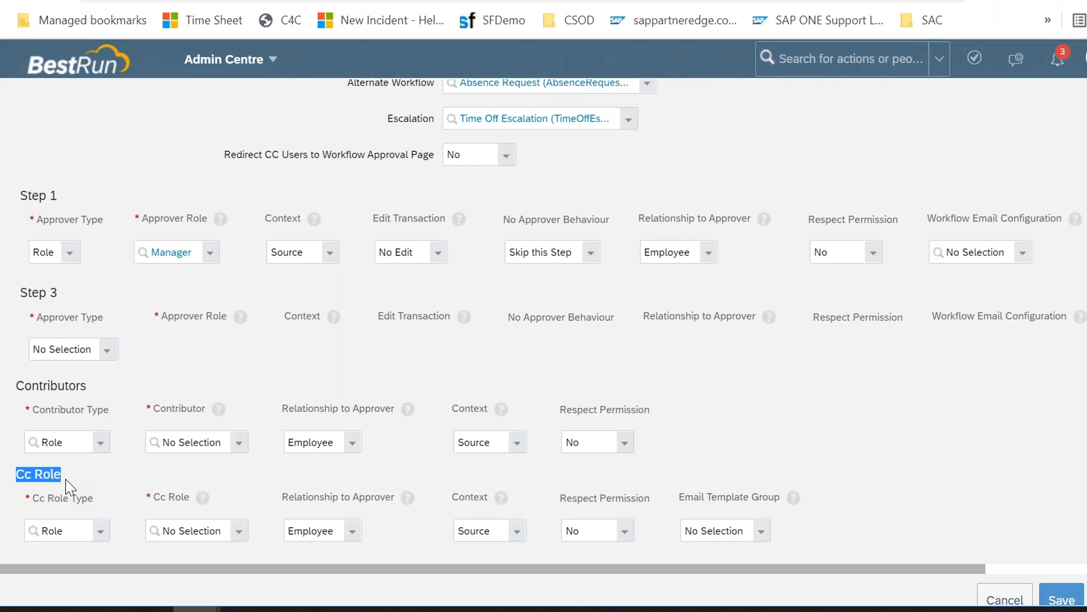
left_click(238, 532)
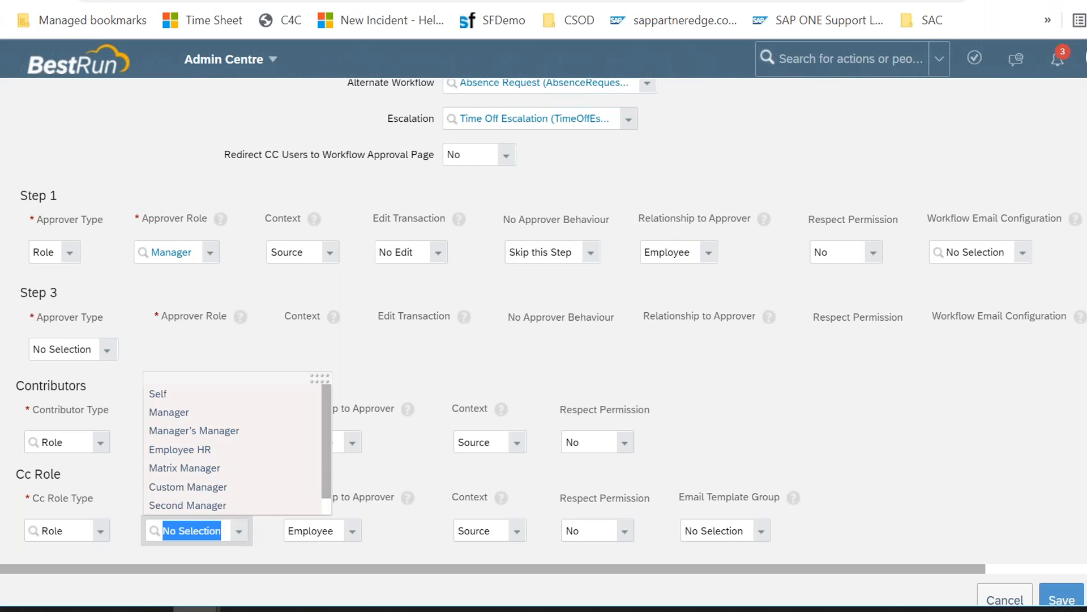
left_click(174, 393)
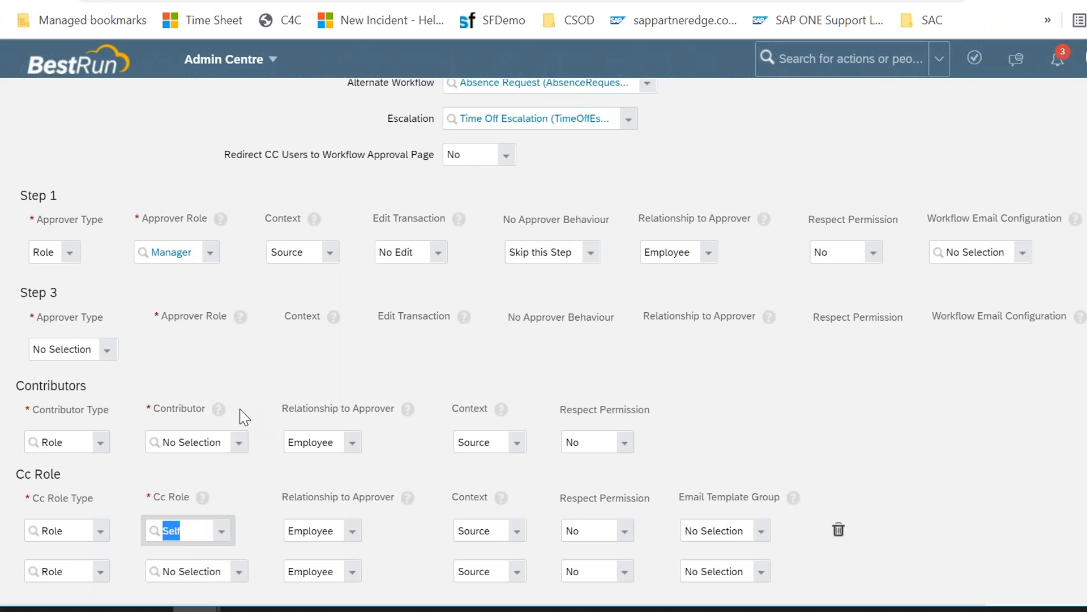
Step: Review the Contributor options and look back over the workflow's header fields and steps
left_click(238, 443)
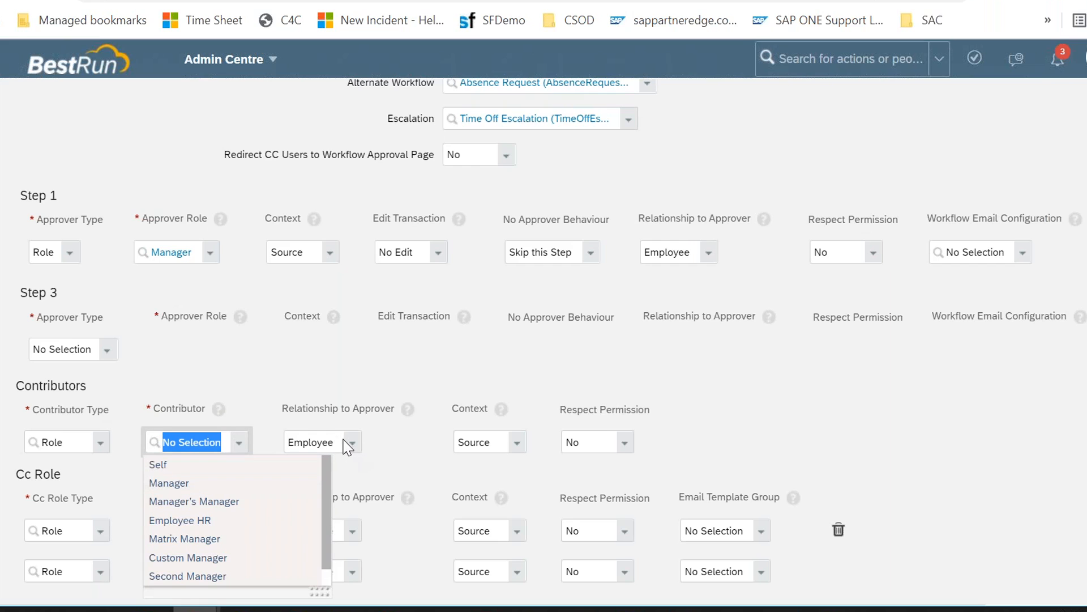
left_click(314, 412)
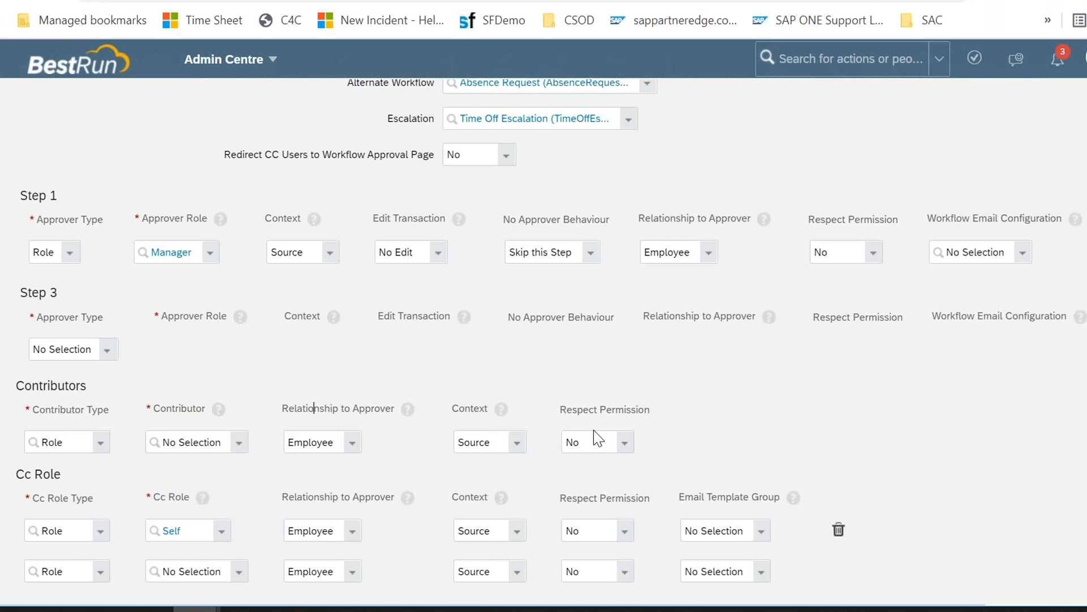
left_click(528, 384)
scroll(528, 384, "down", 2)
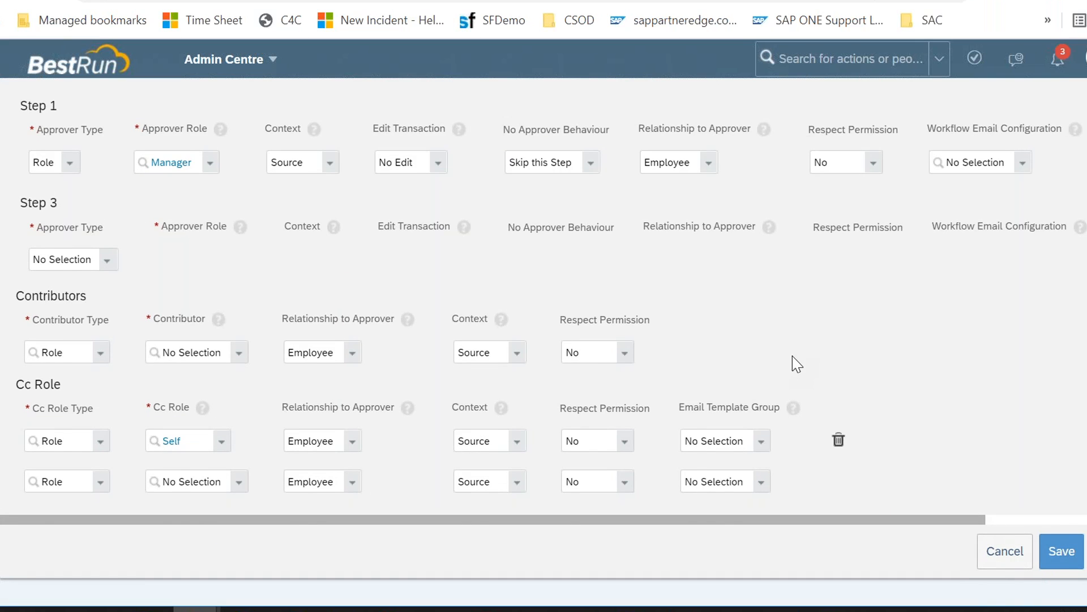
scroll(793, 356, "up", 10)
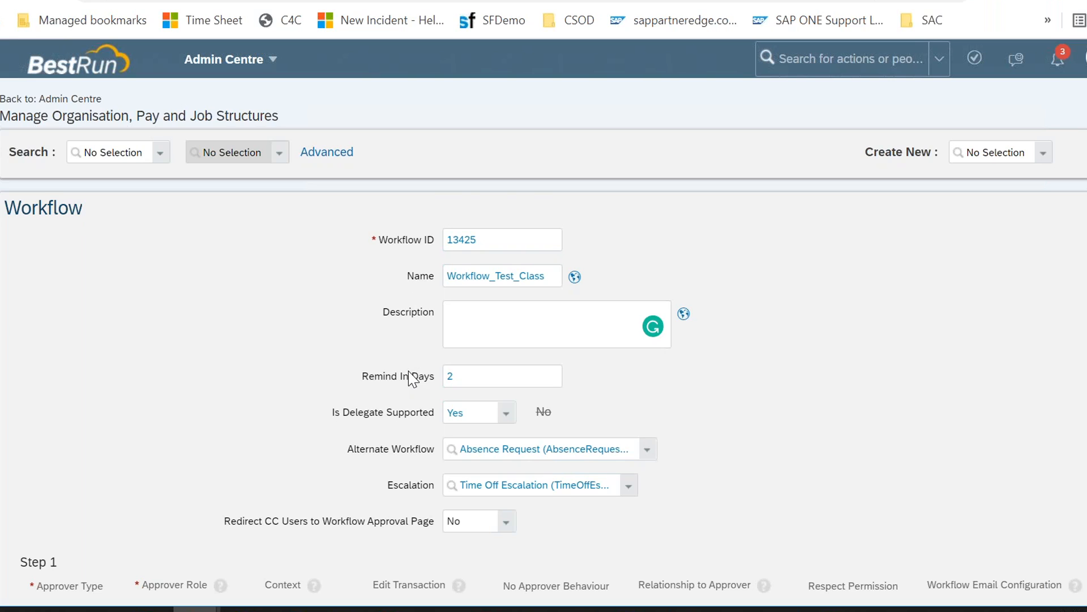
scroll(408, 377, "down", 2)
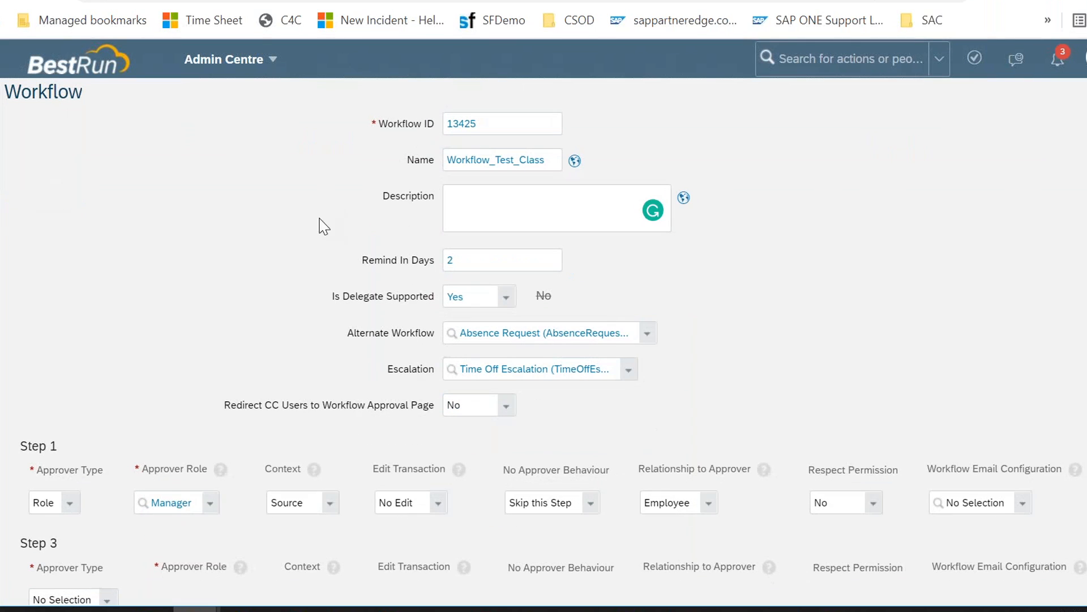